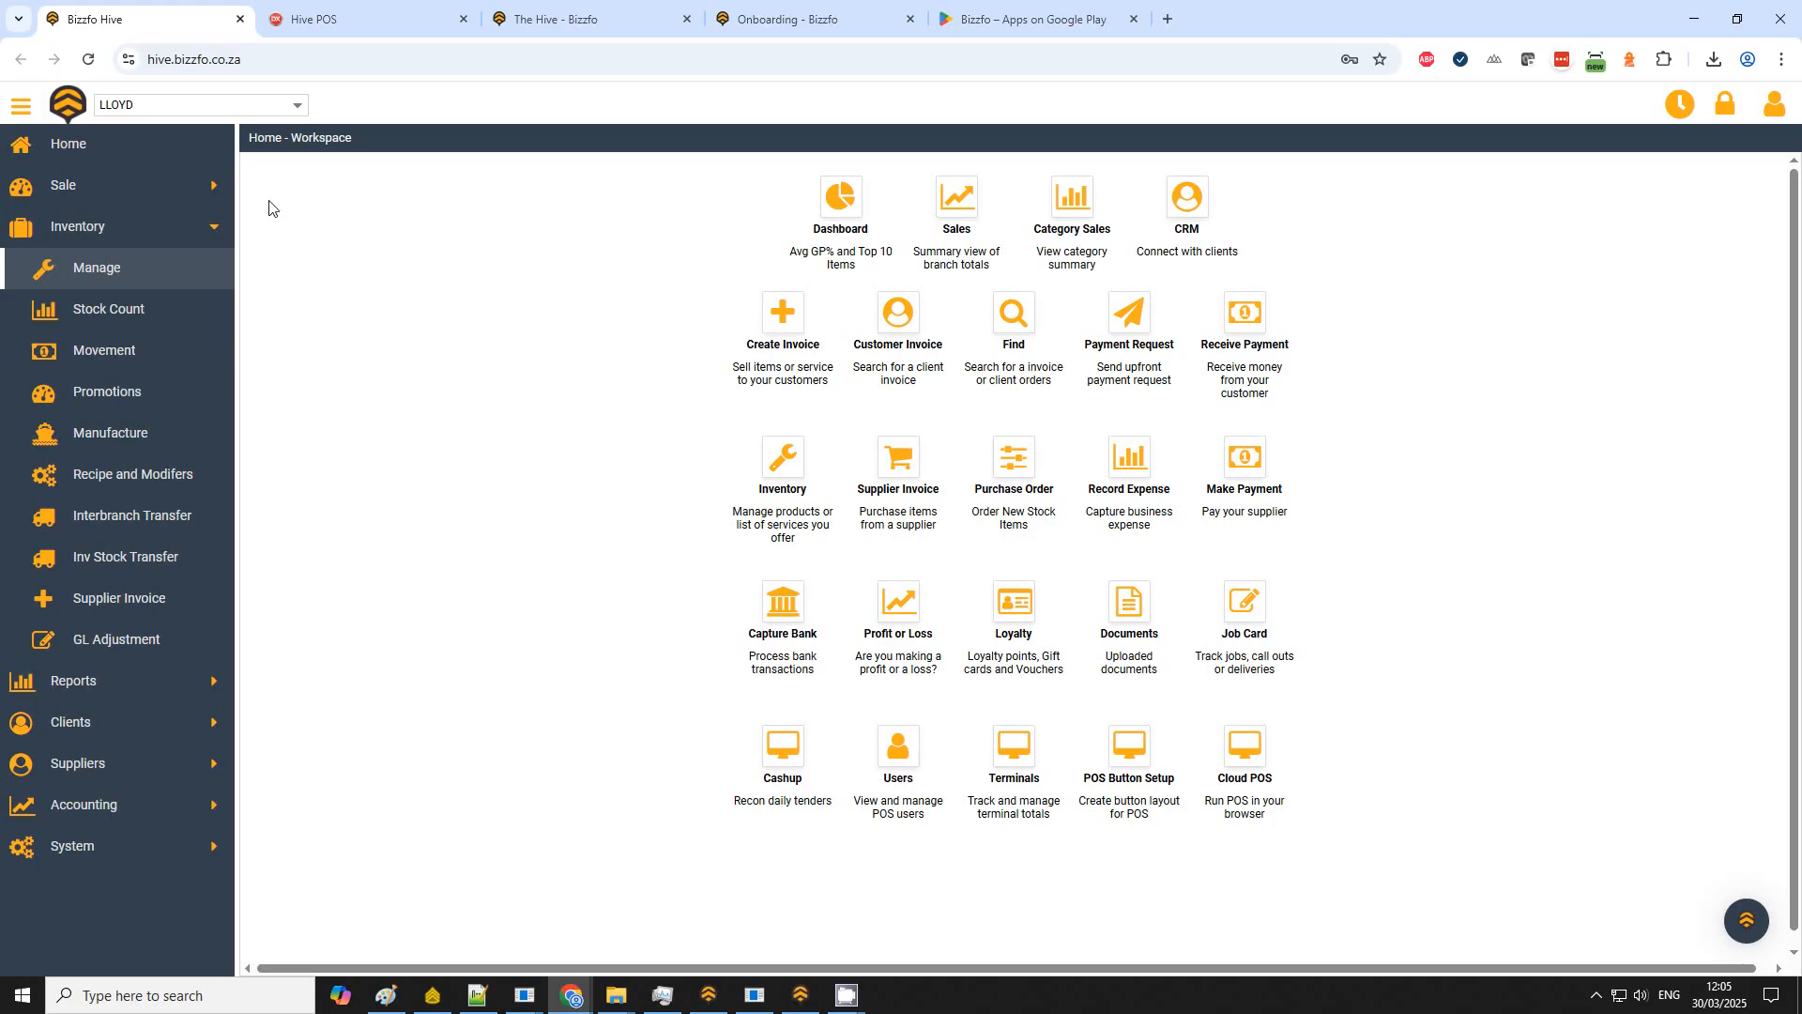
Step: Open the data Import/Export dialog from the System section
left_click(214, 230)
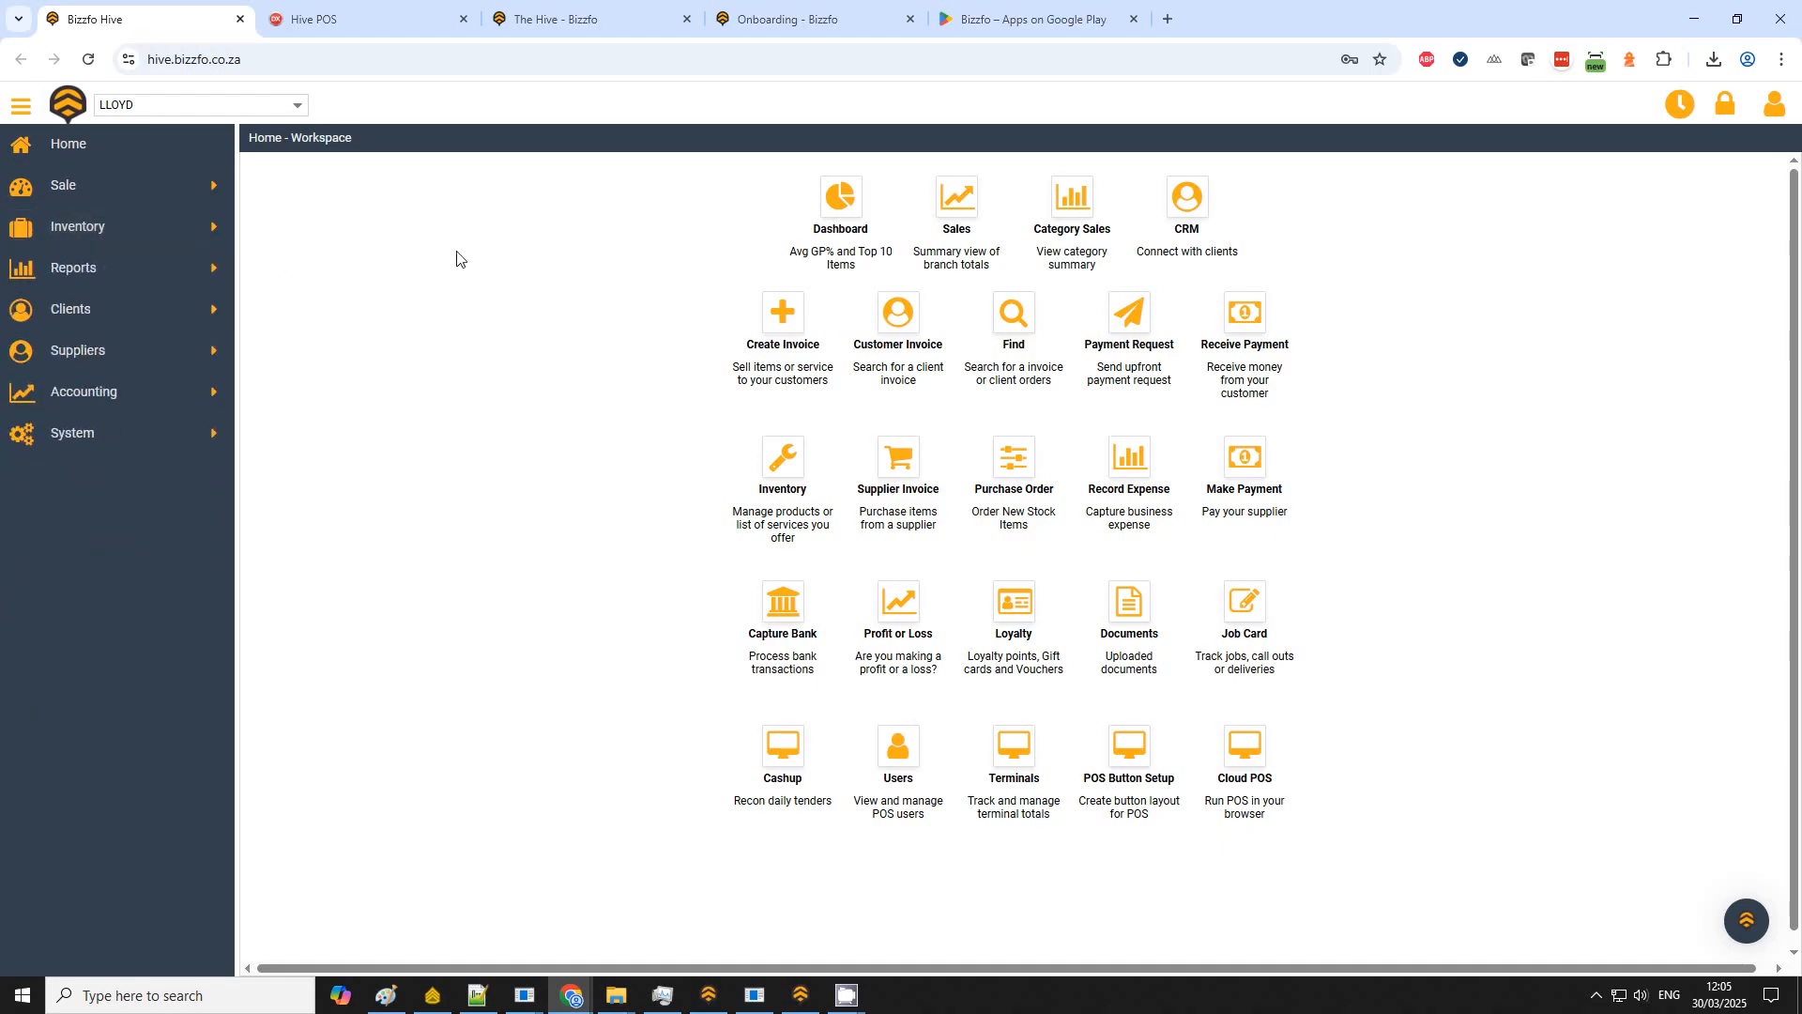
left_click(210, 437)
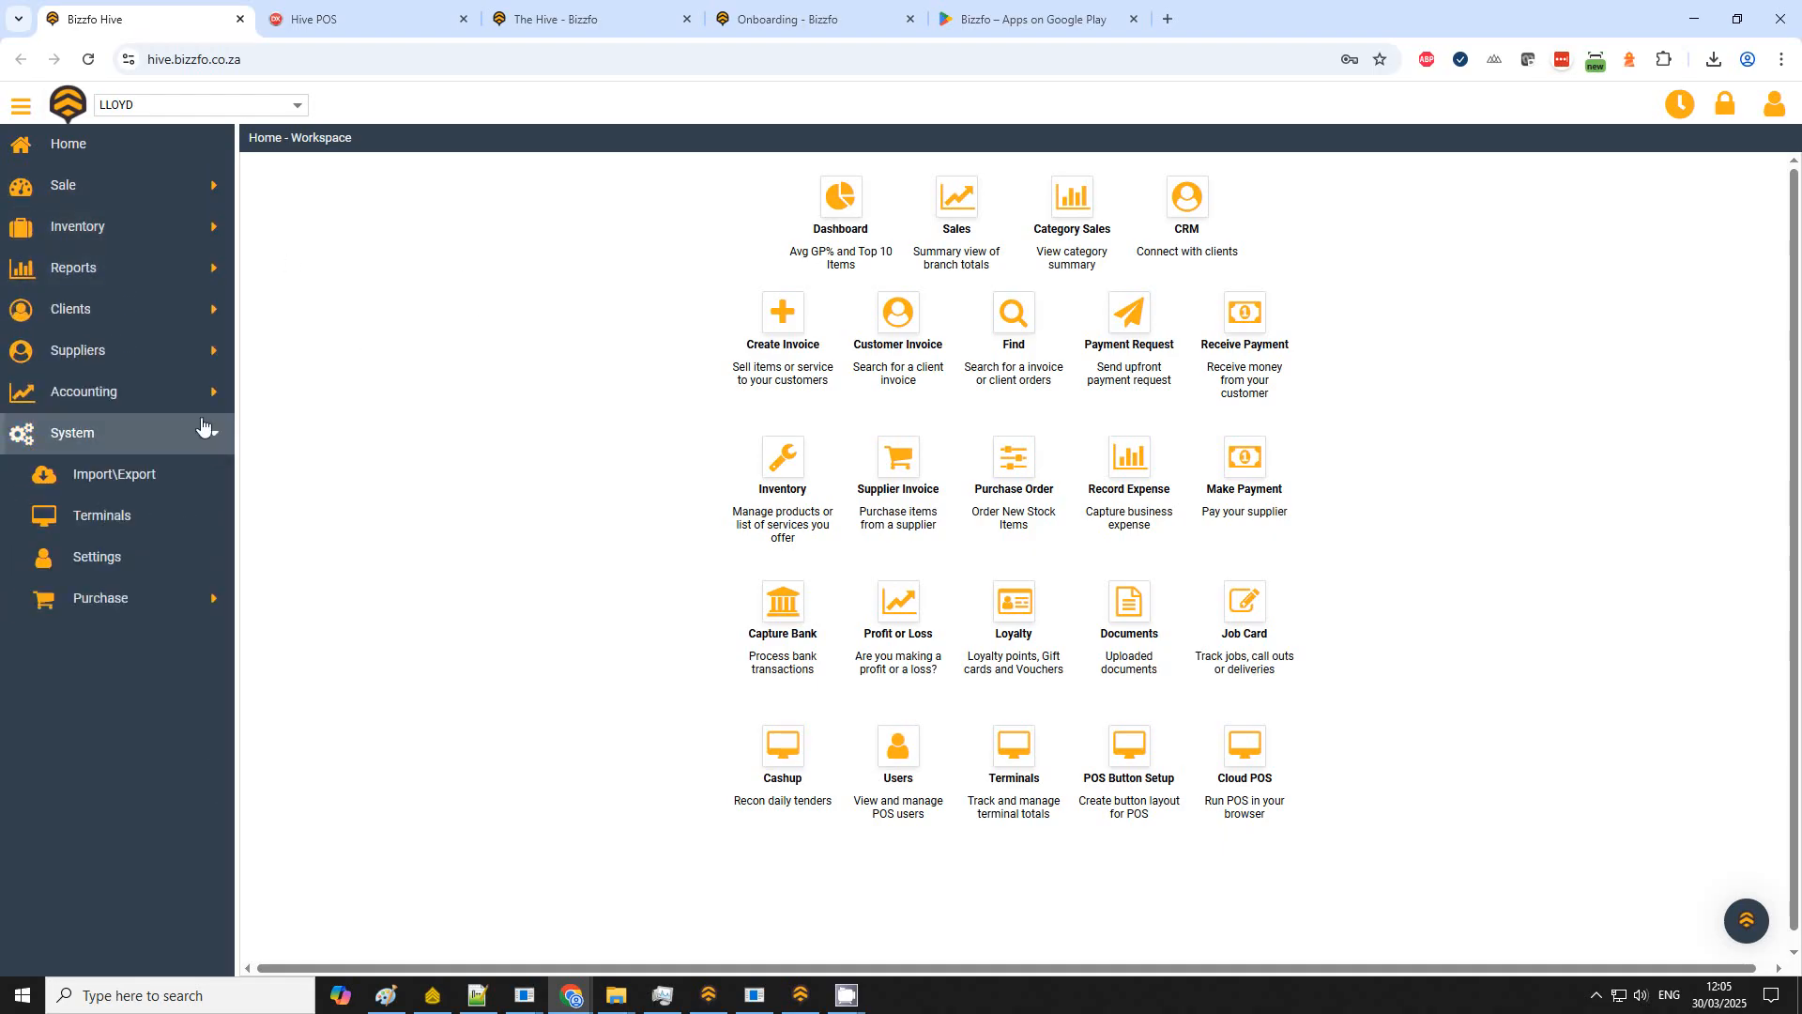
left_click(117, 479)
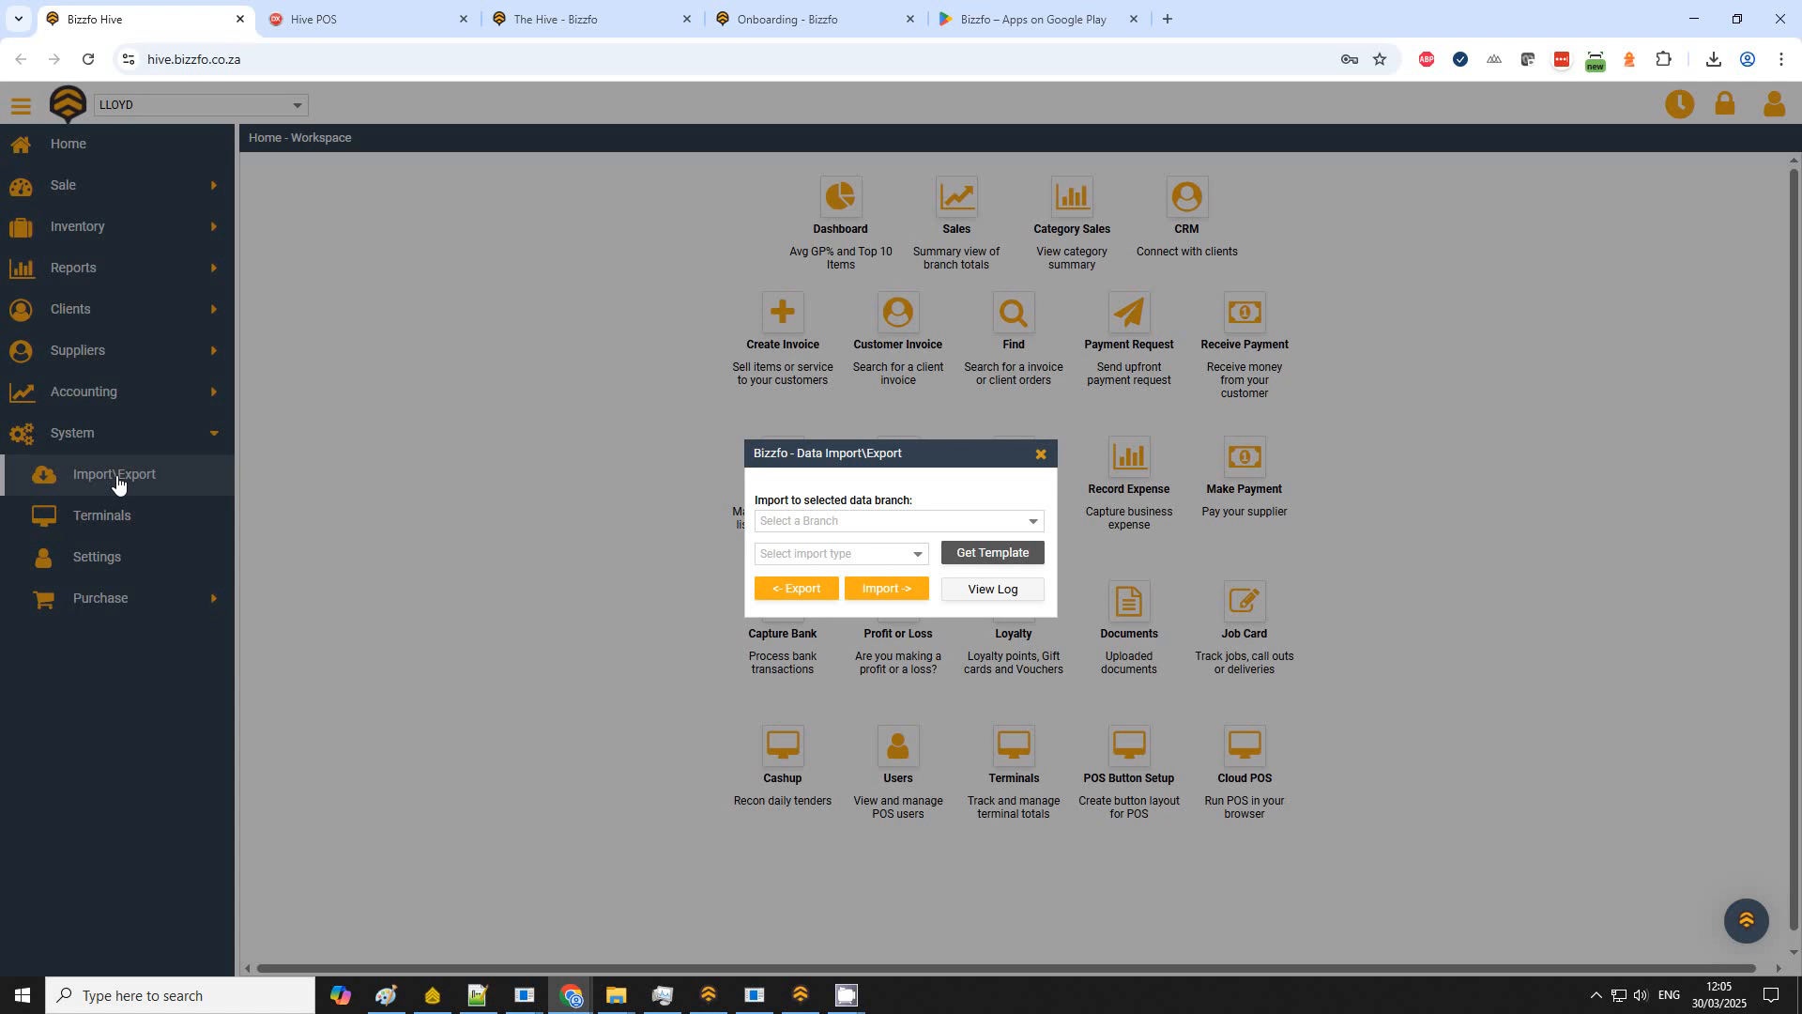
Step: Select Branch 1 as the import branch and Stock Import - Simple as the import type
left_click(1030, 522)
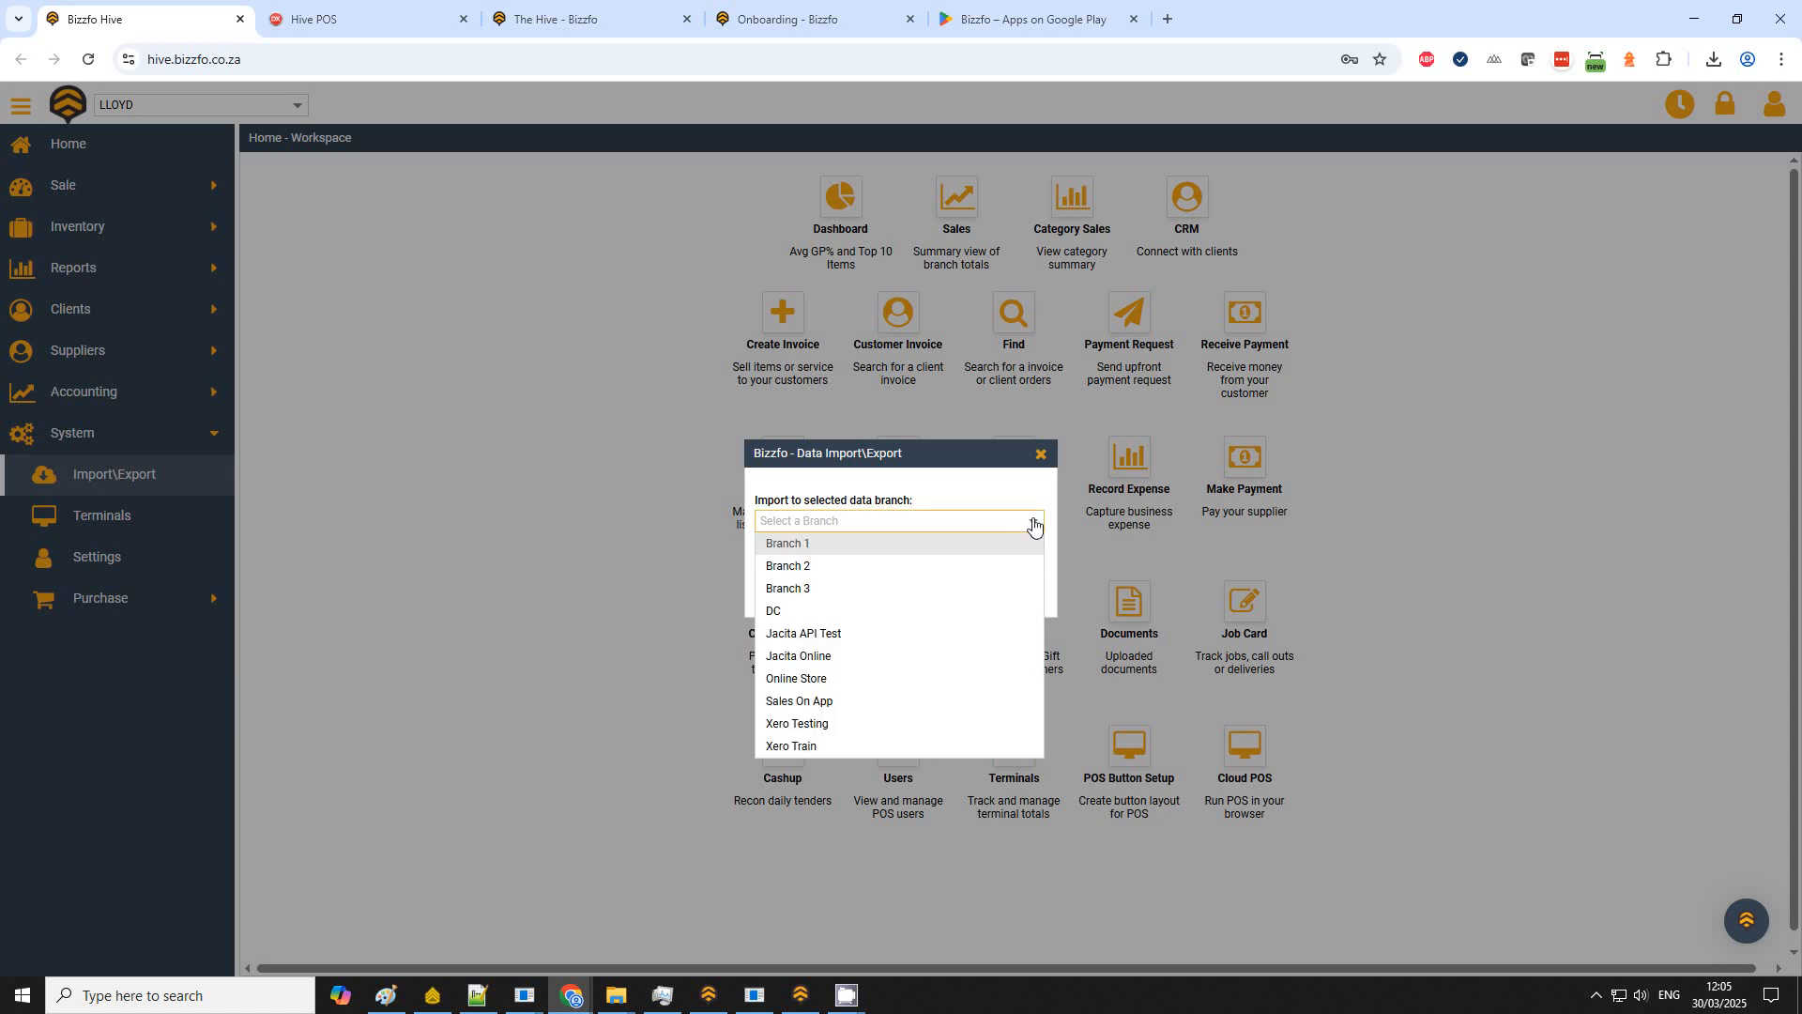
left_click(873, 545)
left_click(915, 556)
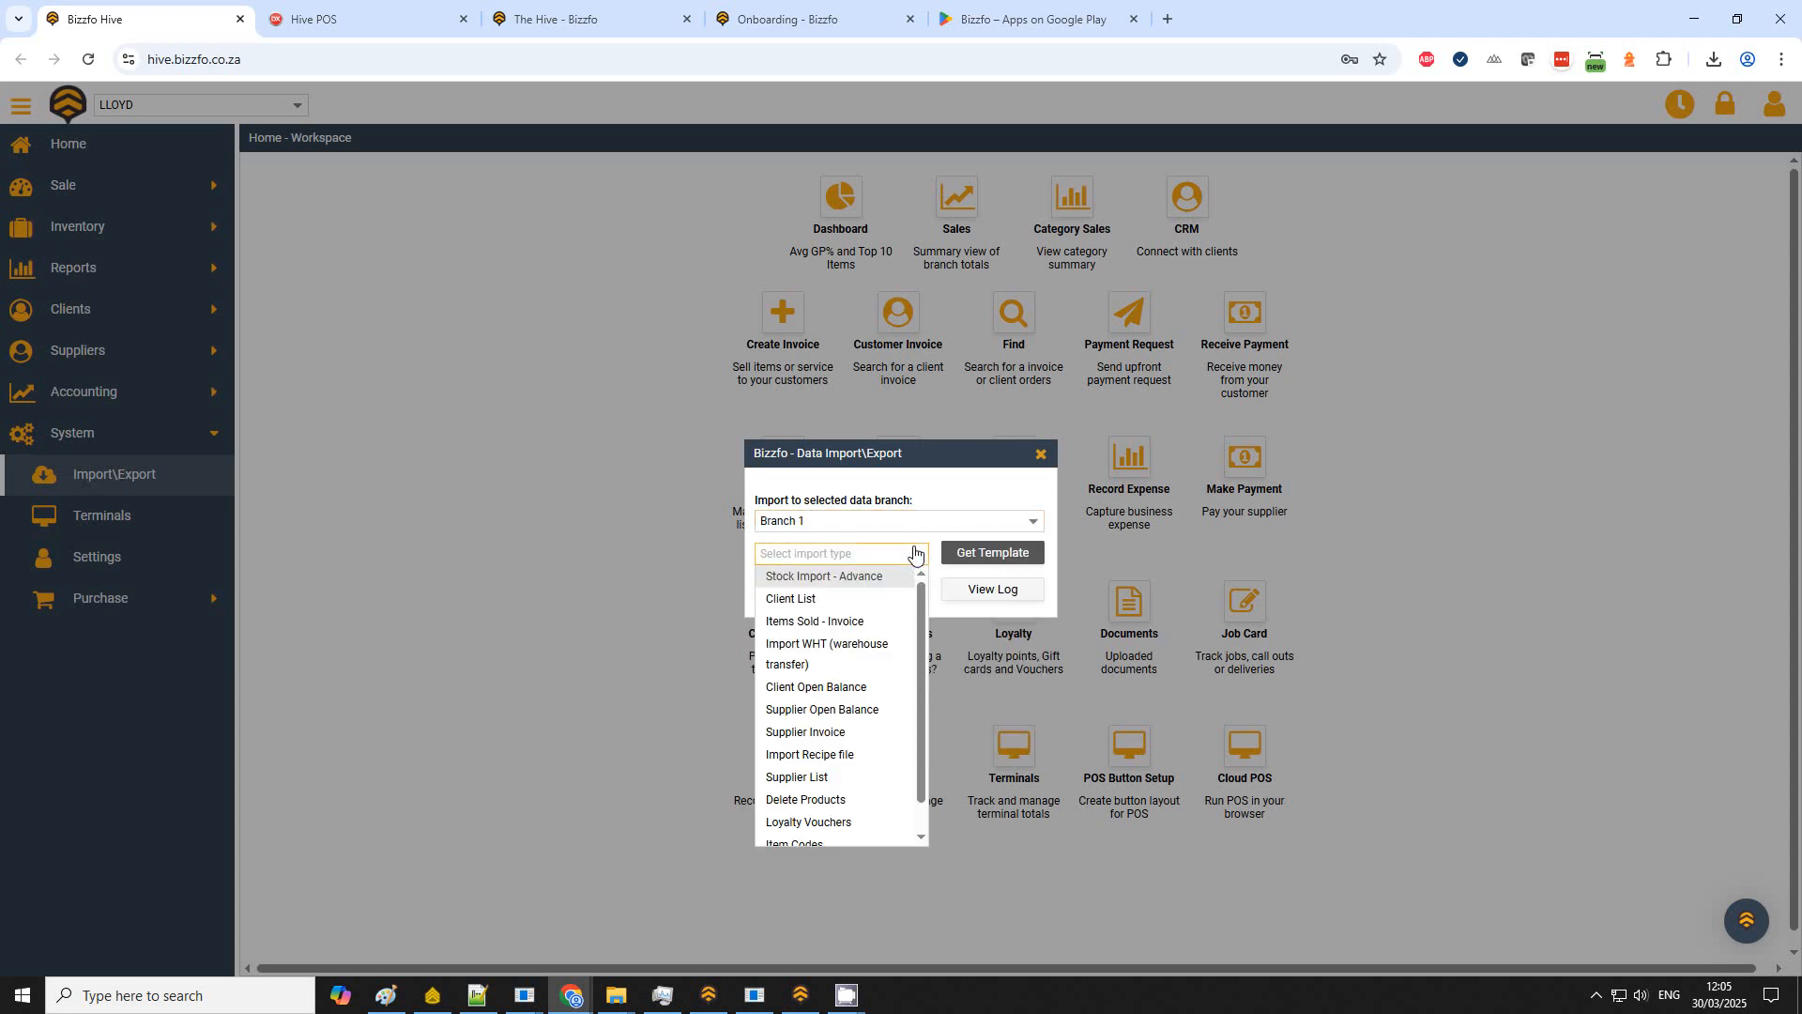
scroll(892, 713, "down", 2)
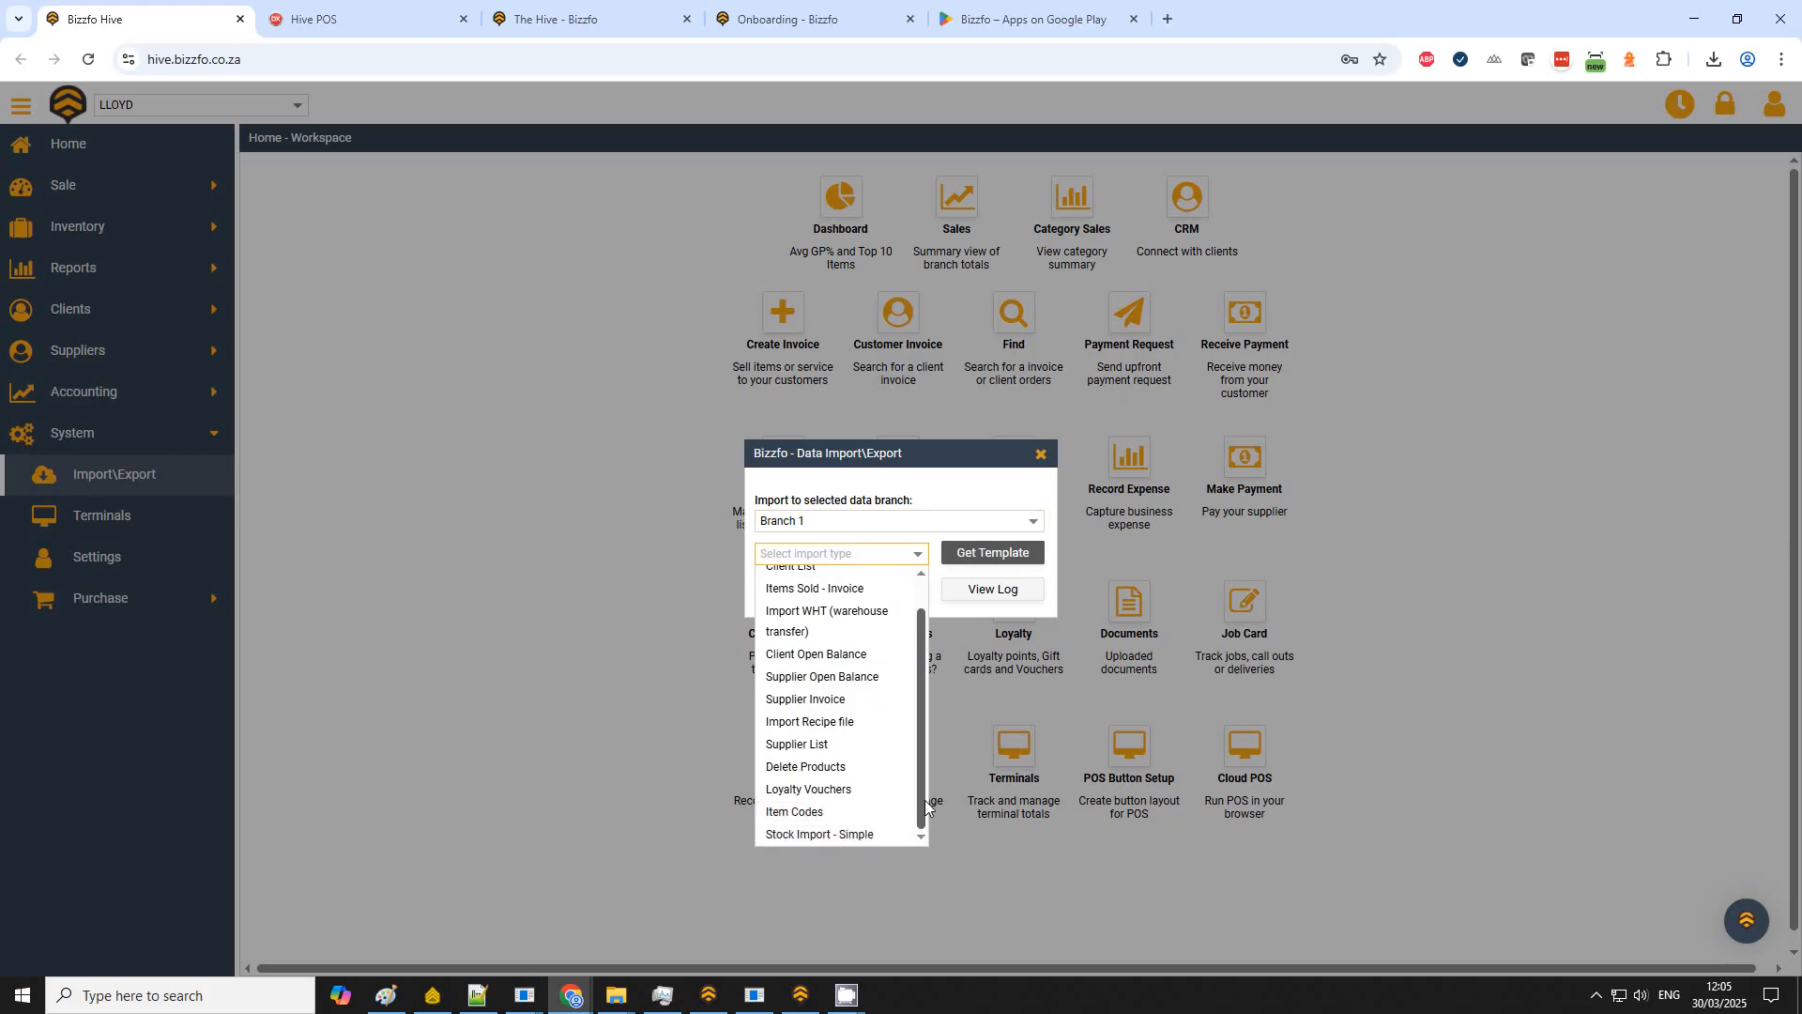
scroll(850, 658, "up", 1)
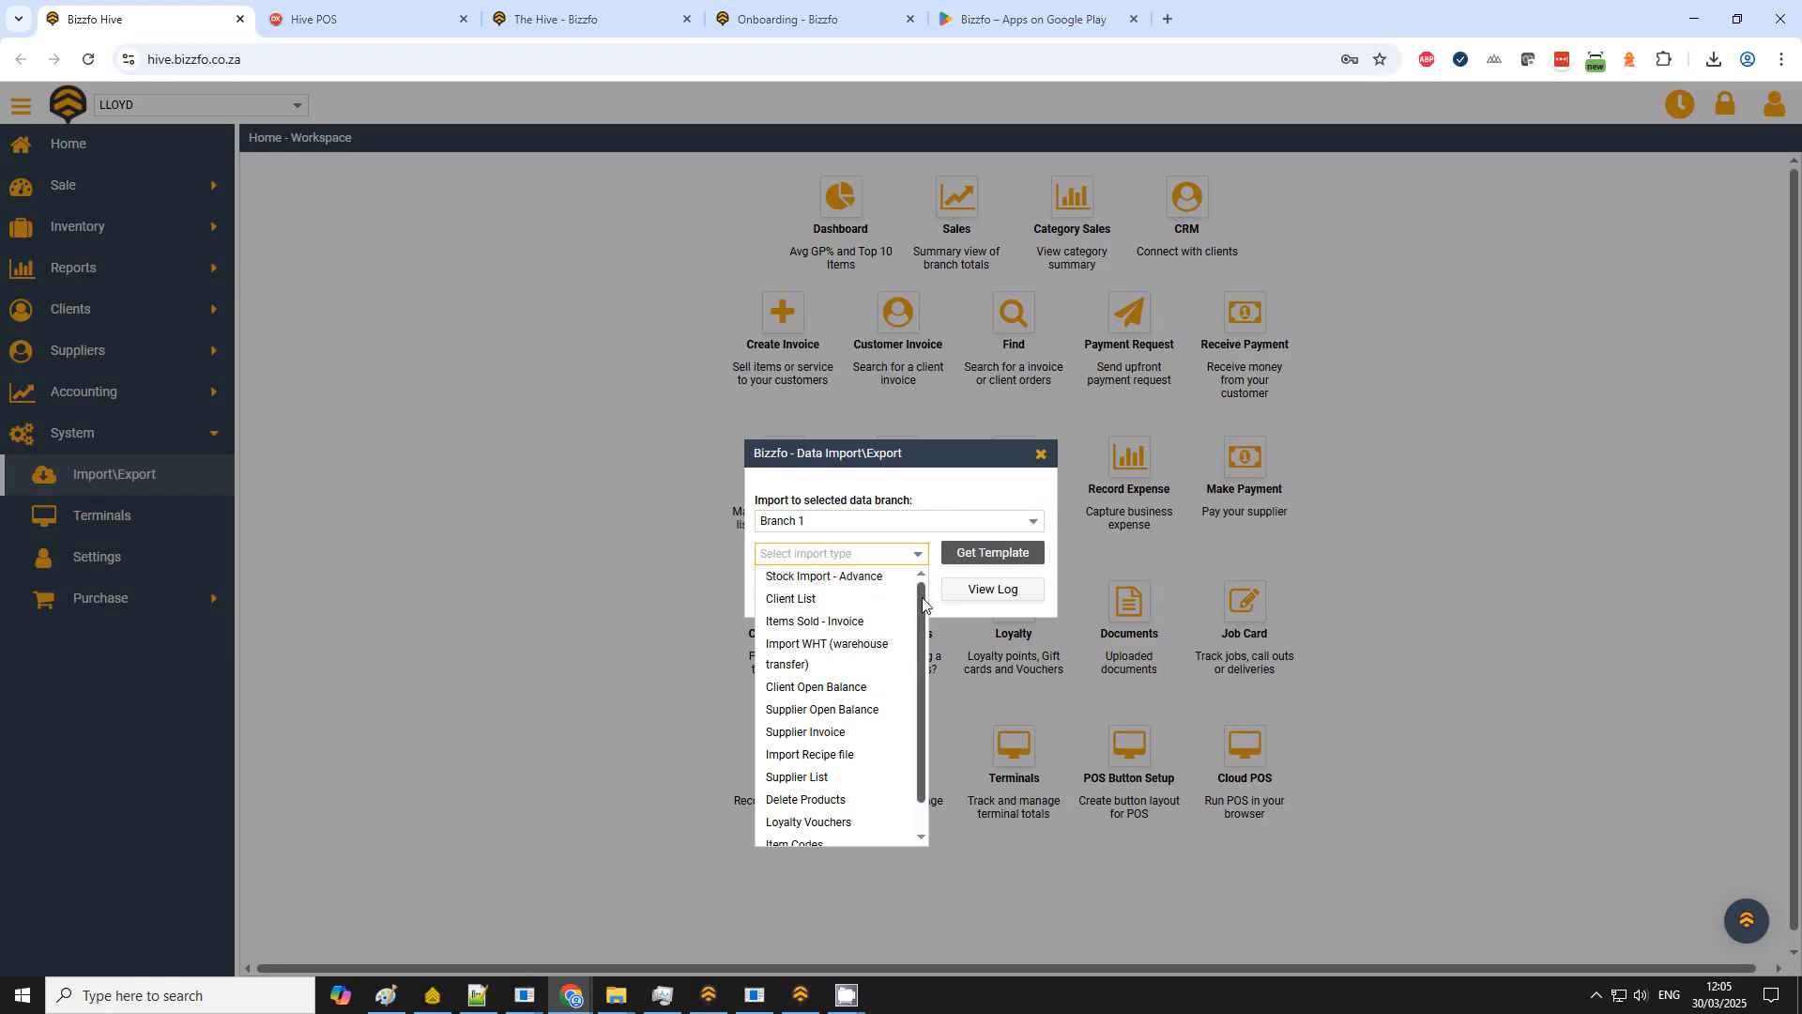
left_click_drag(923, 604, 928, 704)
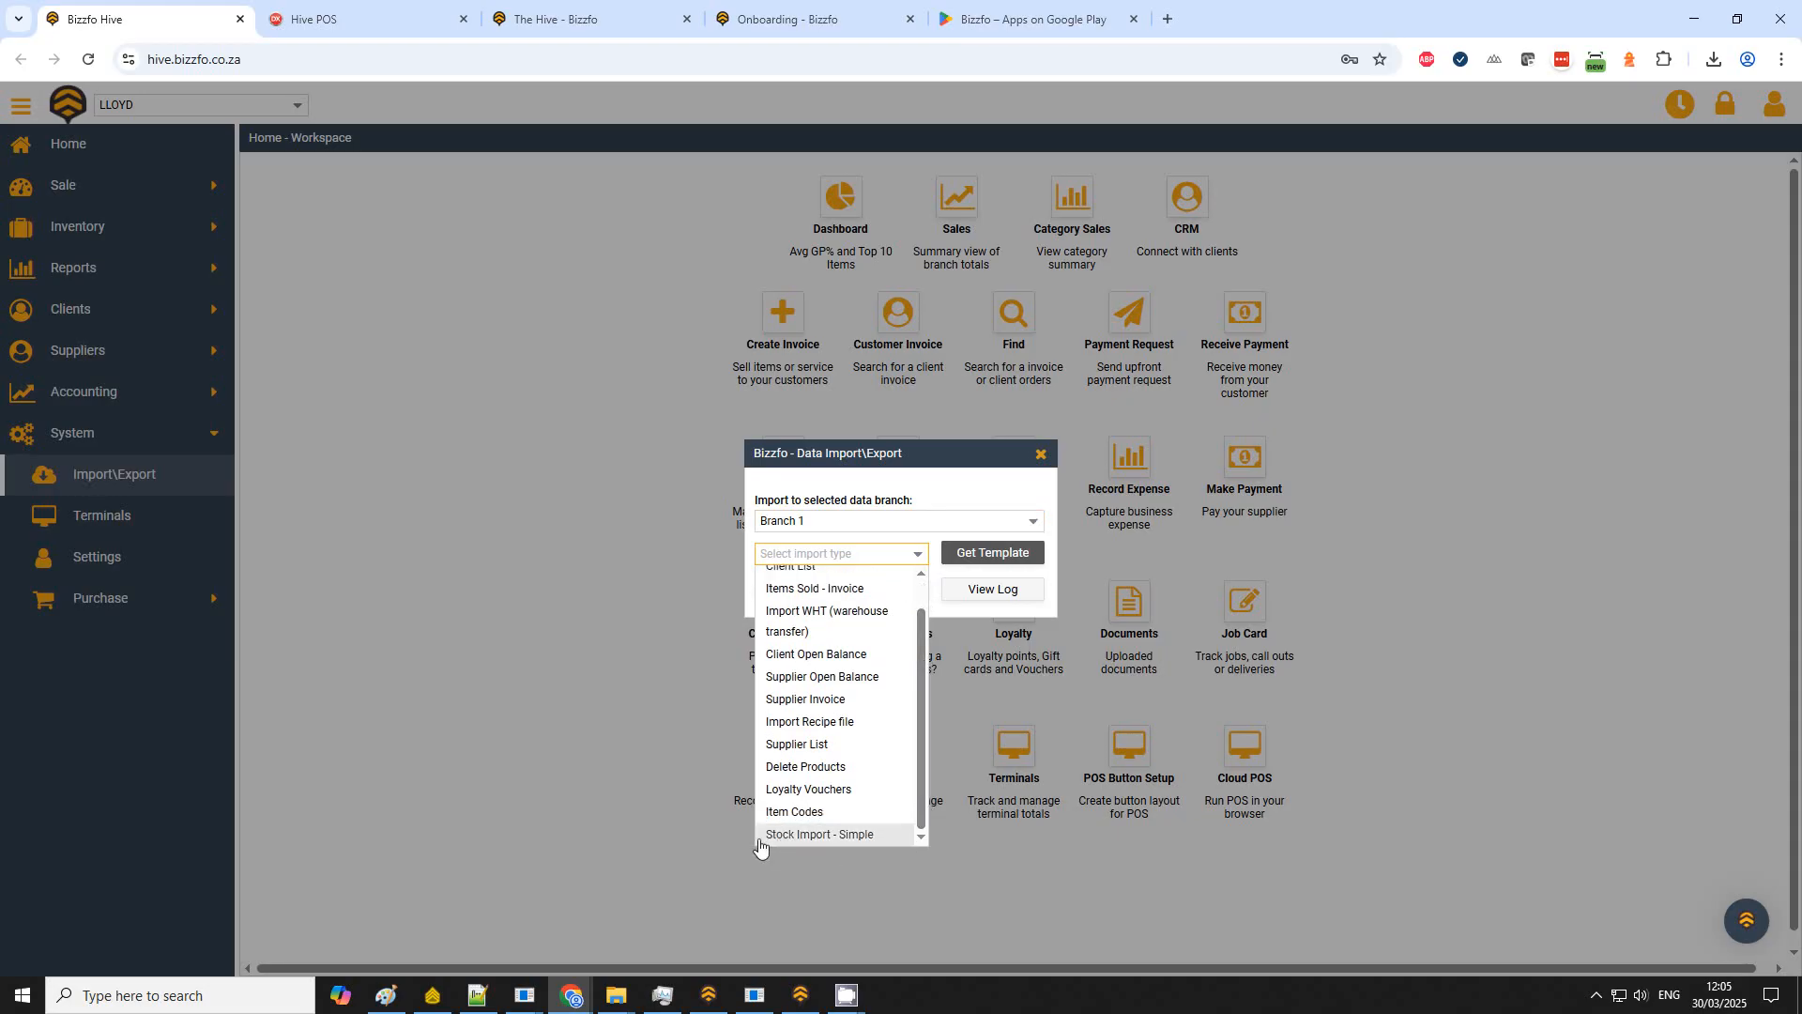
left_click(823, 839)
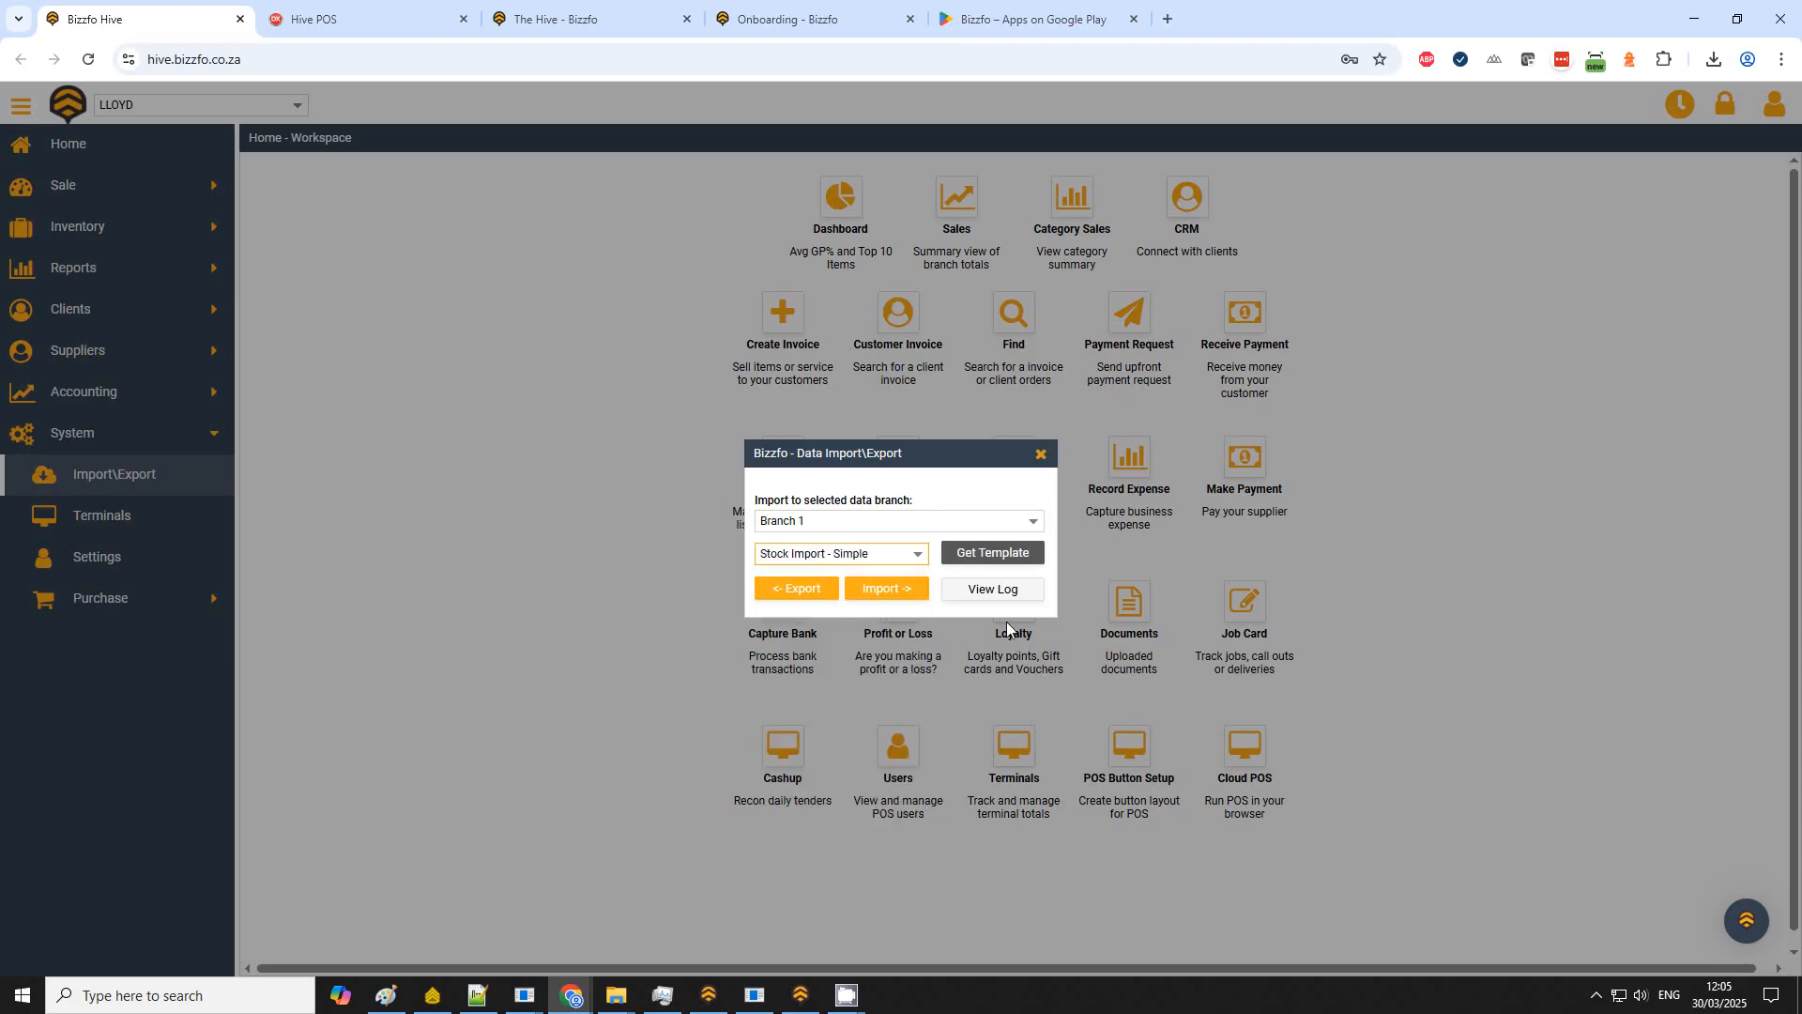
Step: Download the Stock Import - Simple template and open the CSV in the spreadsheet with default import settings
left_click(1001, 562)
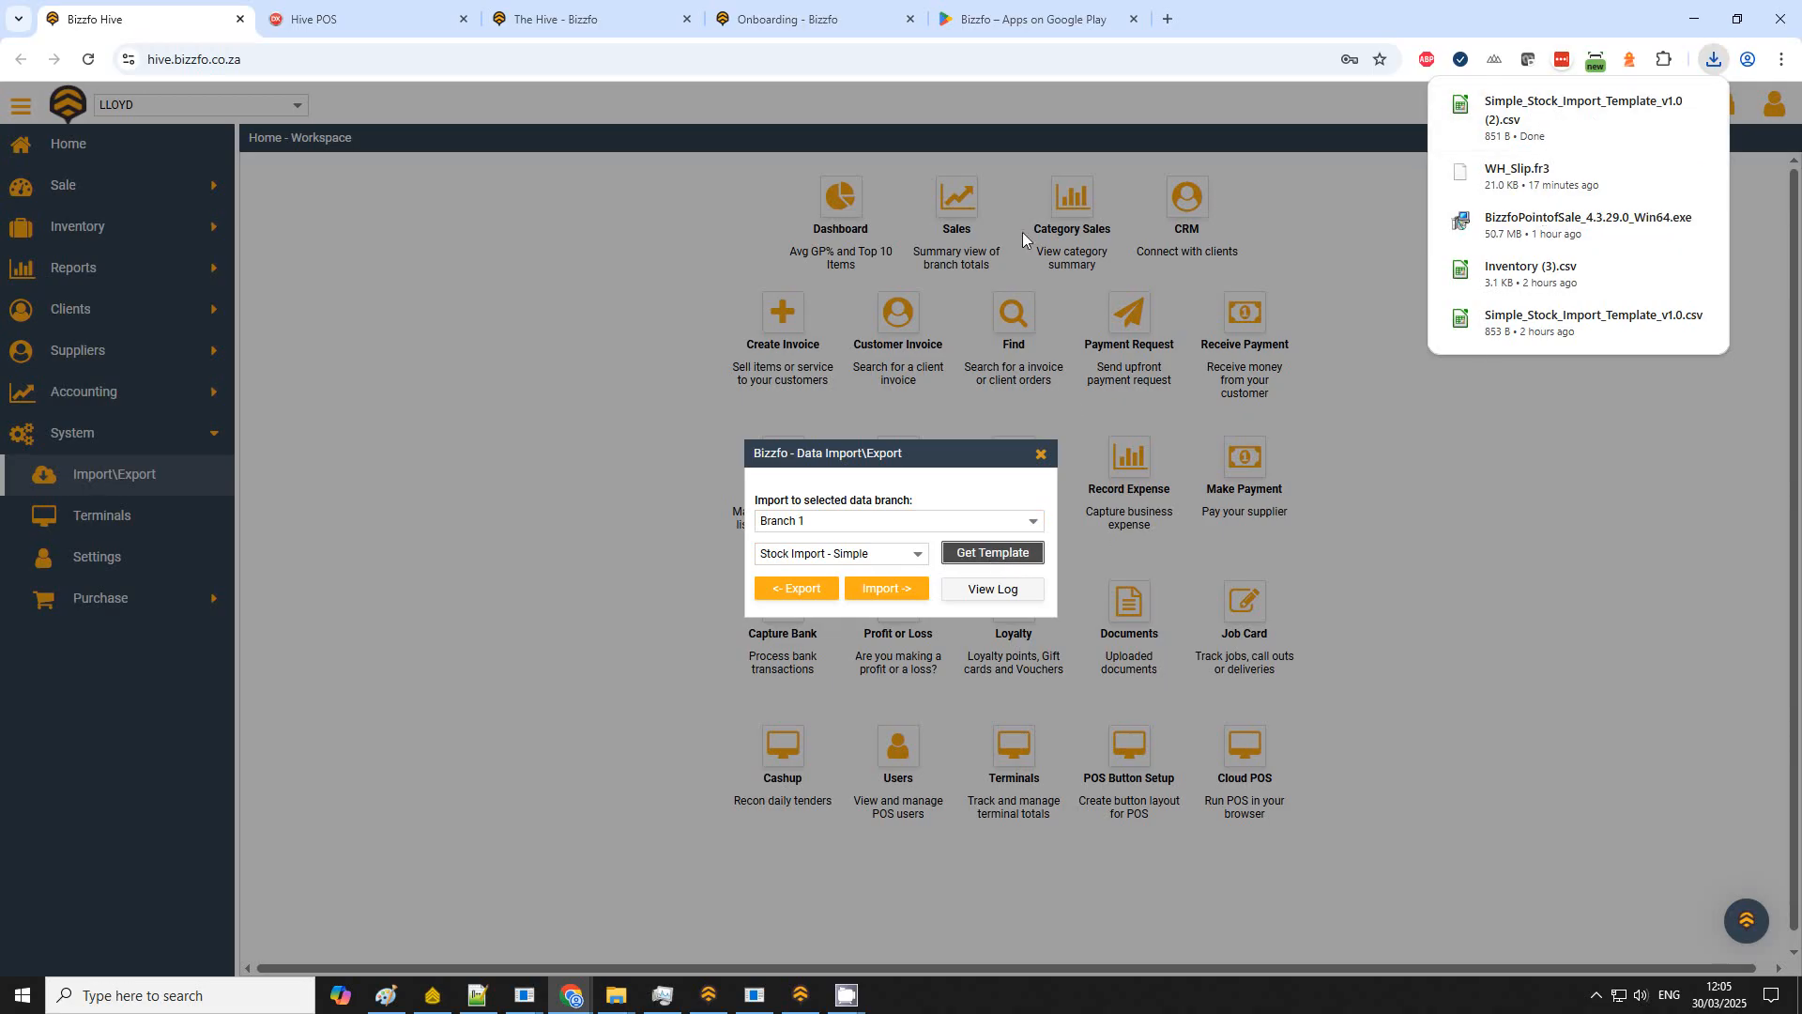
left_click(1517, 111)
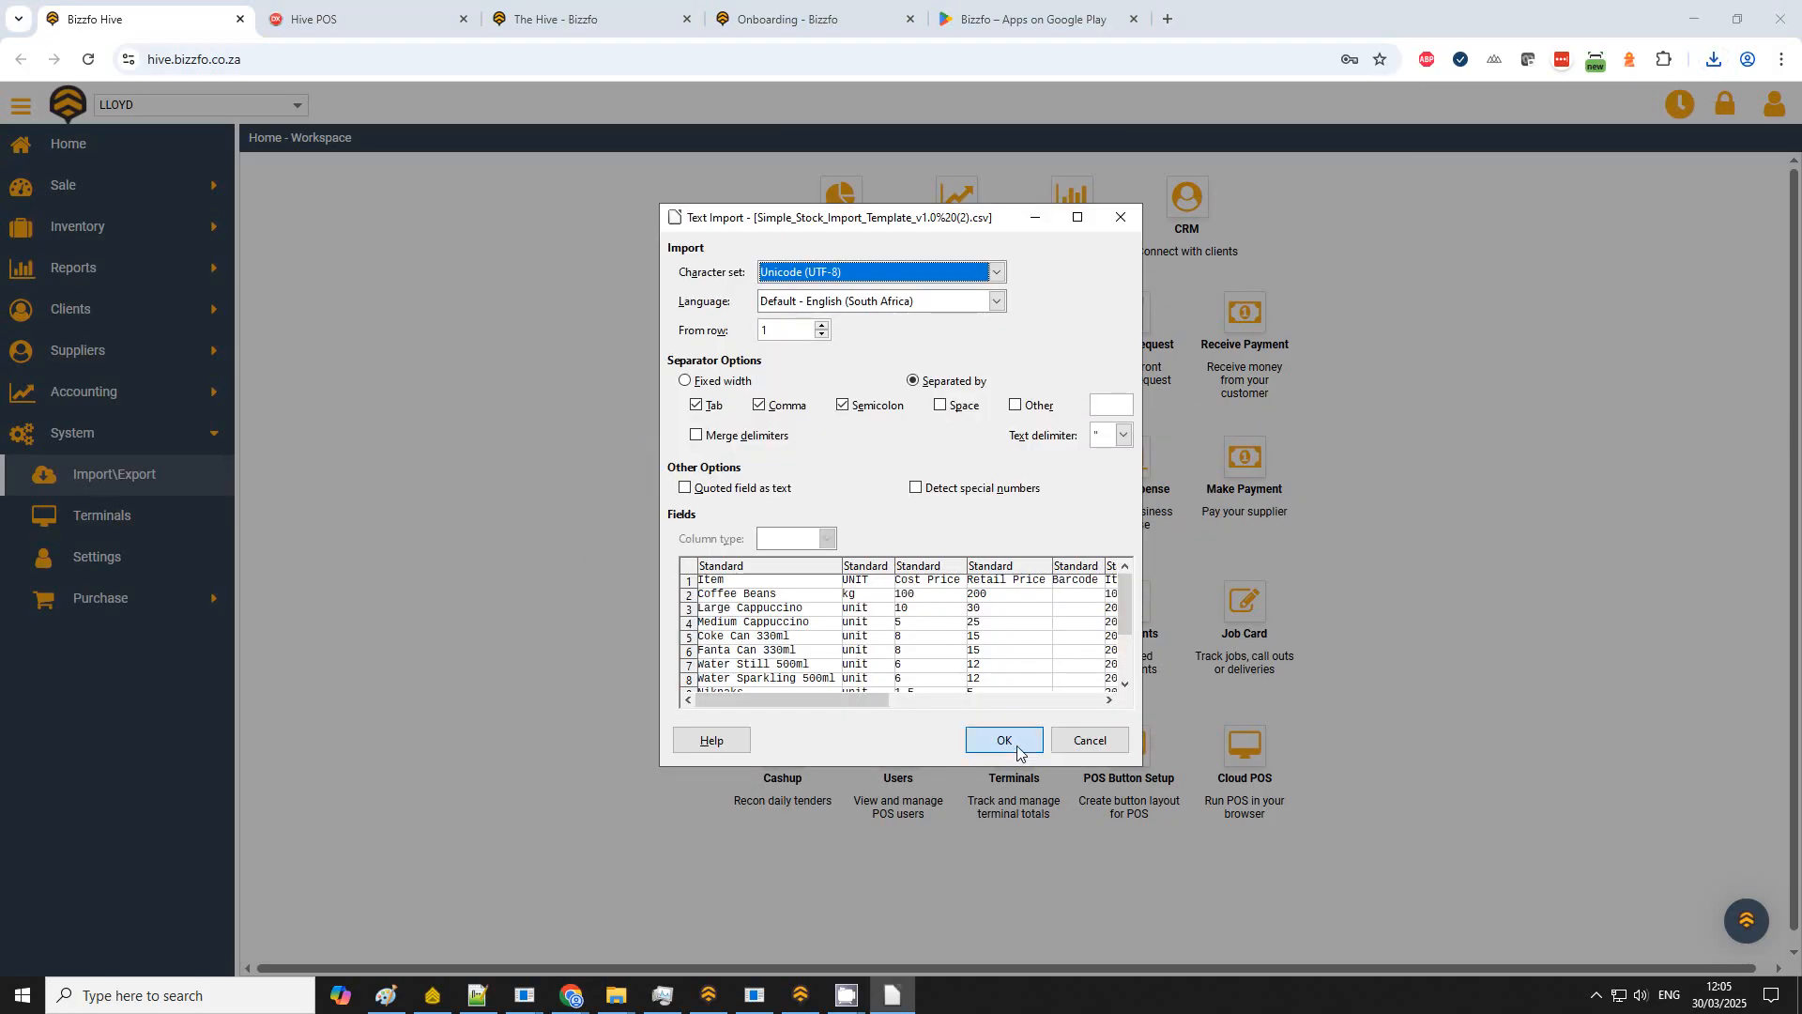
left_click(1003, 739)
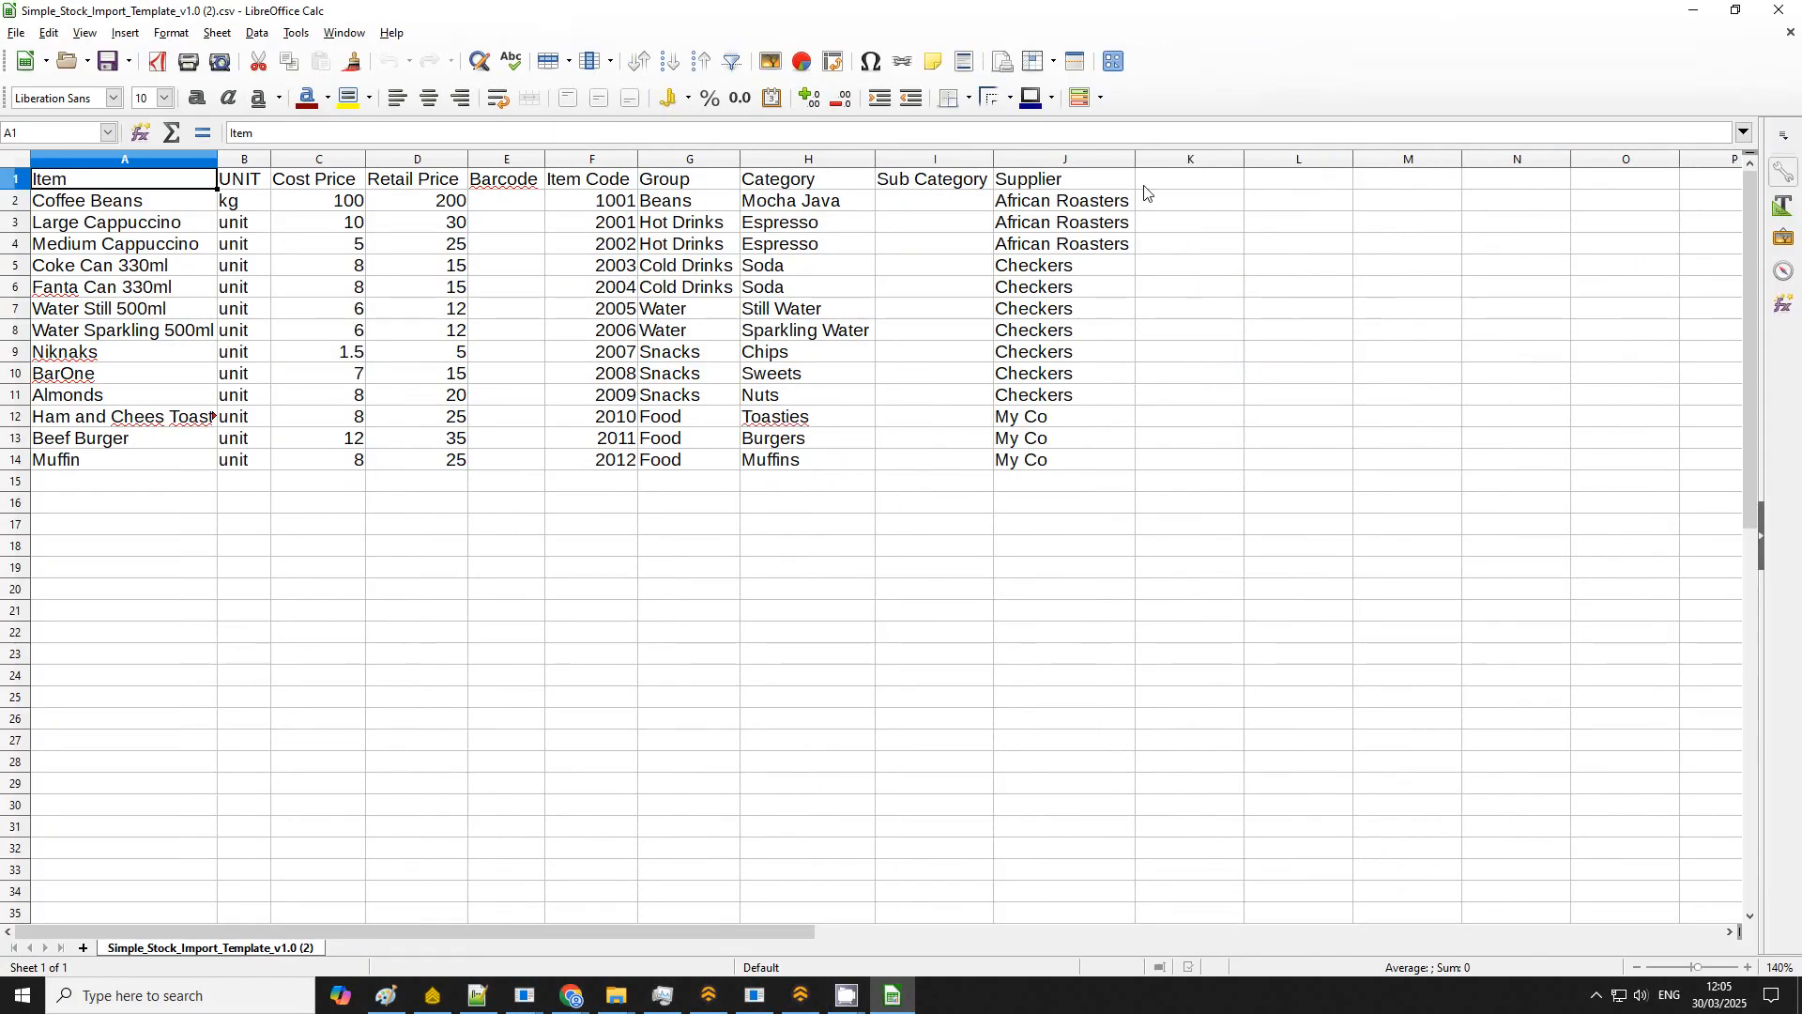
Step: Review the template's Item, UNIT, Cost Price, Retail Price, Barcode and Item Code columns
left_click(807, 632)
left_click_drag(147, 185, 145, 495)
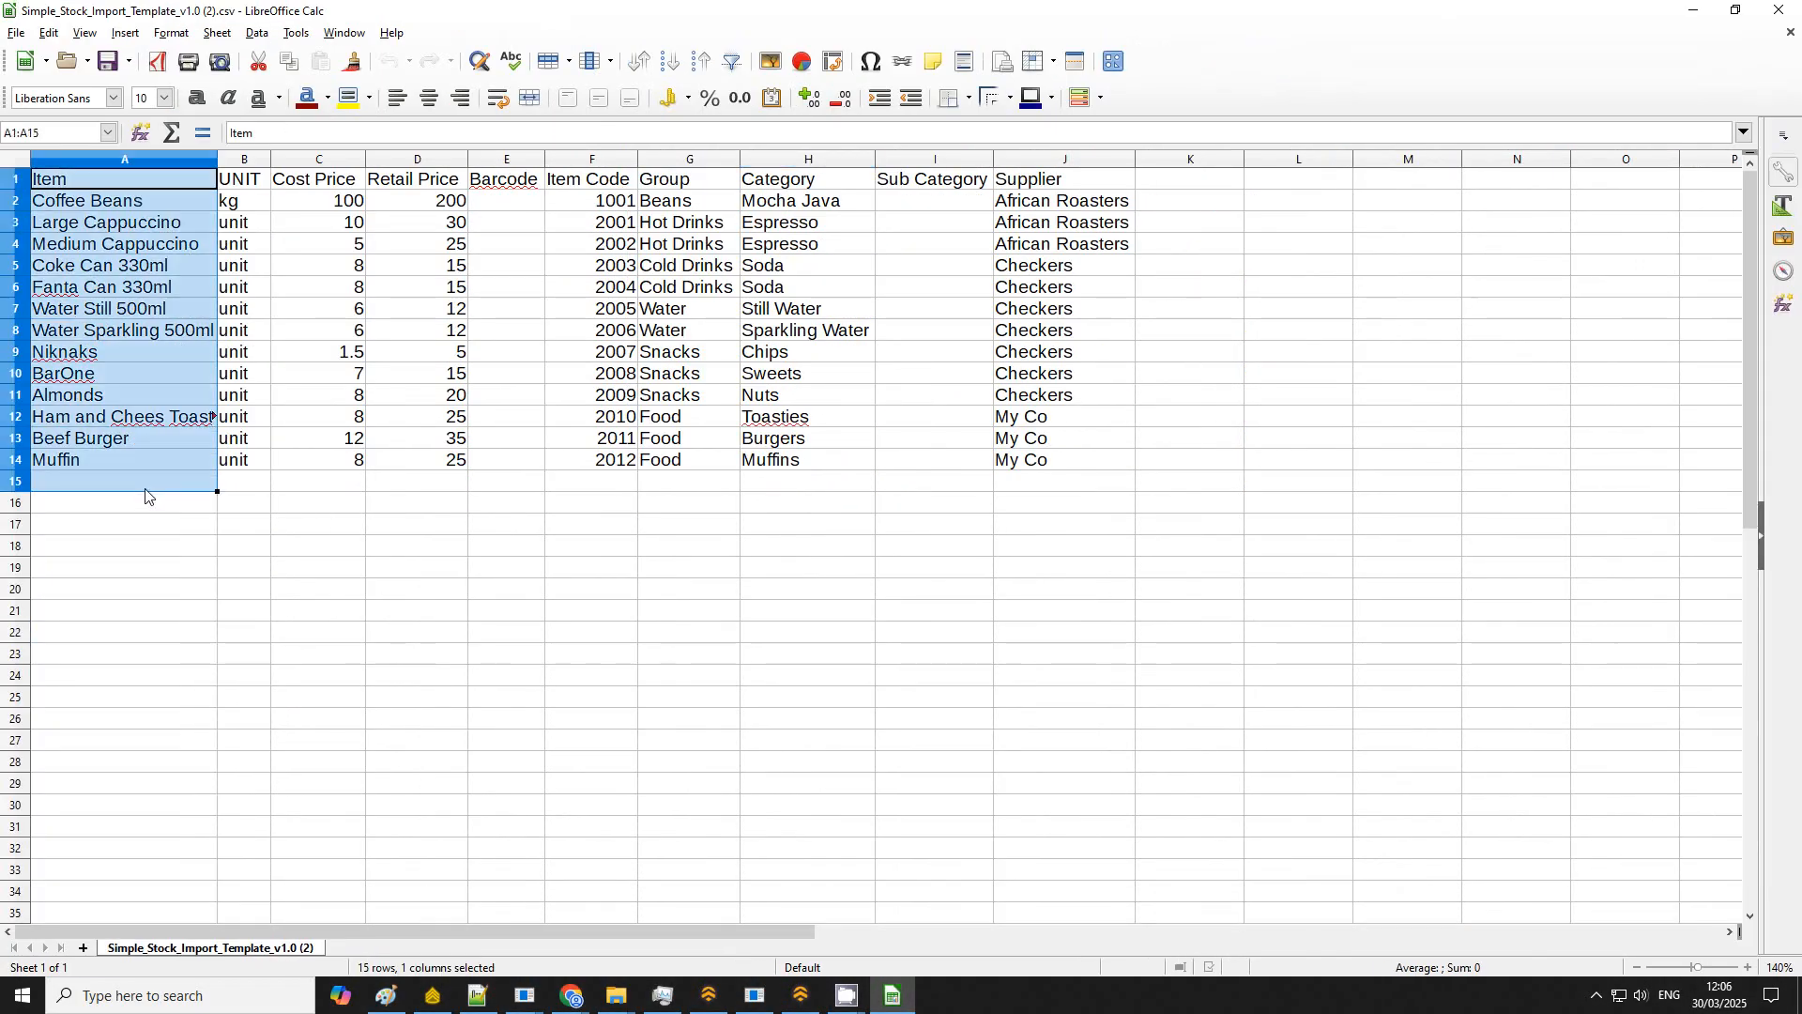
left_click_drag(260, 188, 257, 466)
left_click(266, 527)
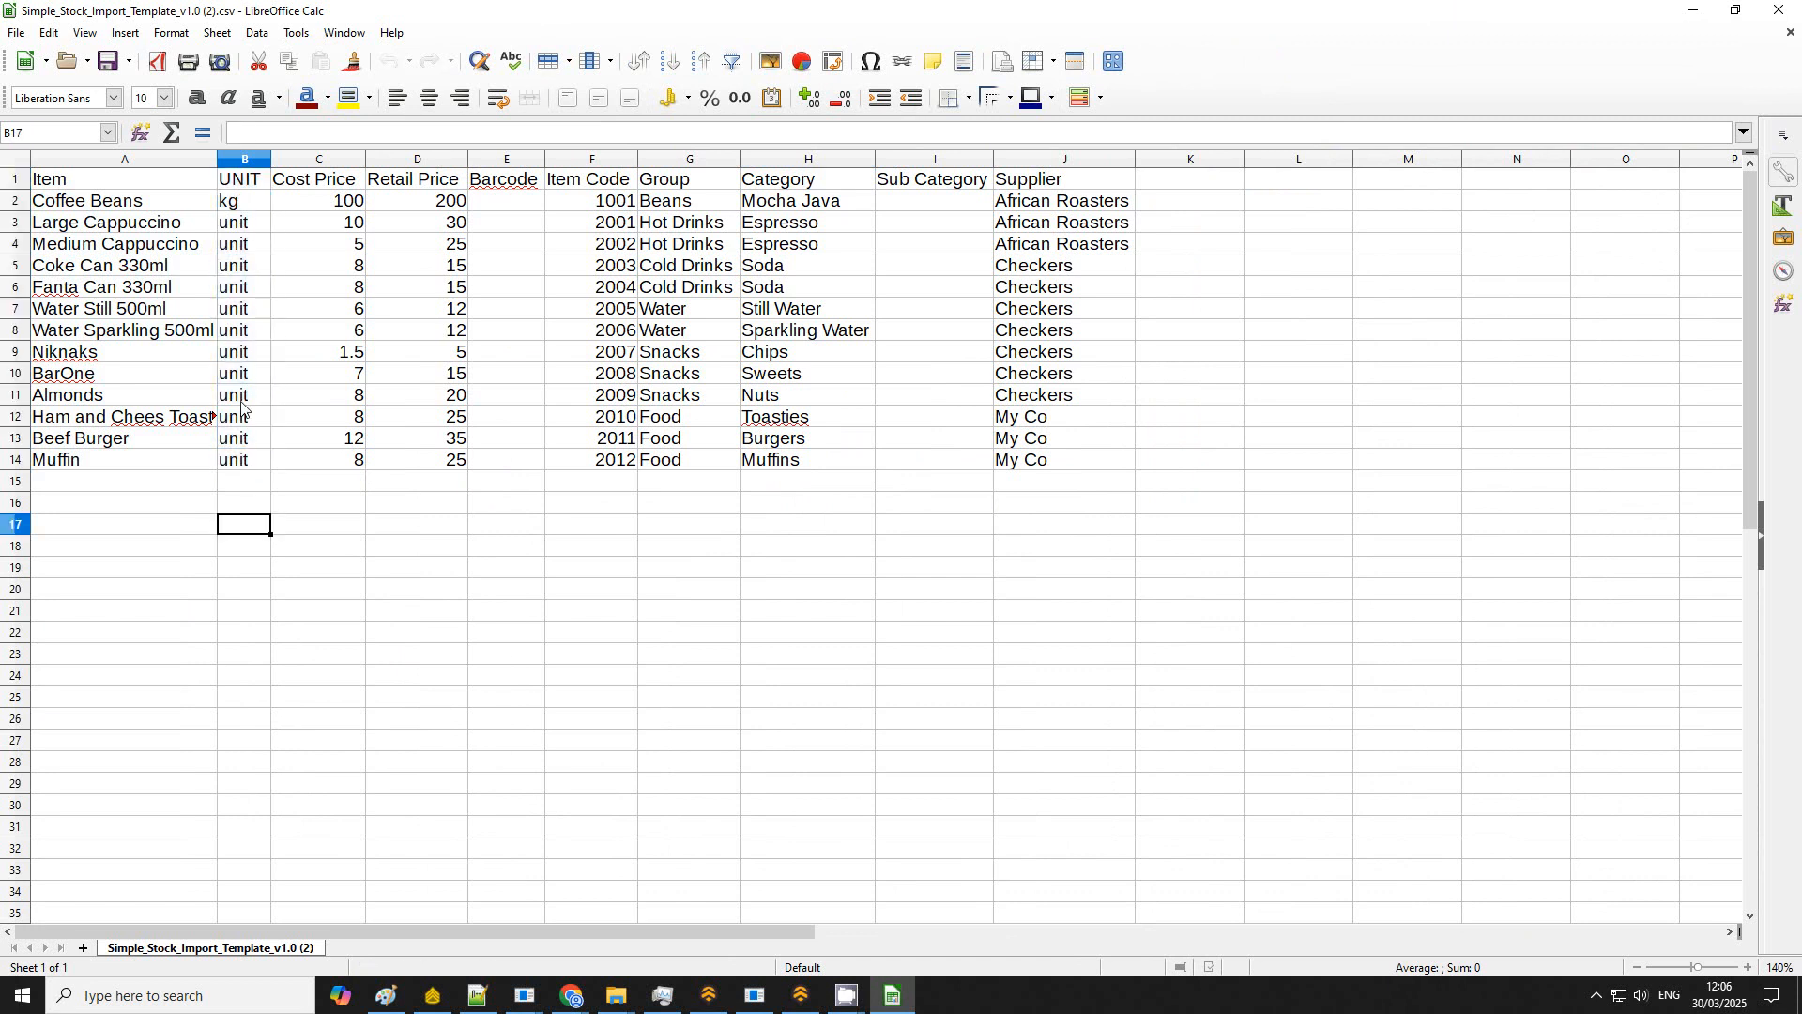
left_click_drag(340, 182, 438, 475)
left_click(686, 575)
left_click_drag(507, 180, 609, 474)
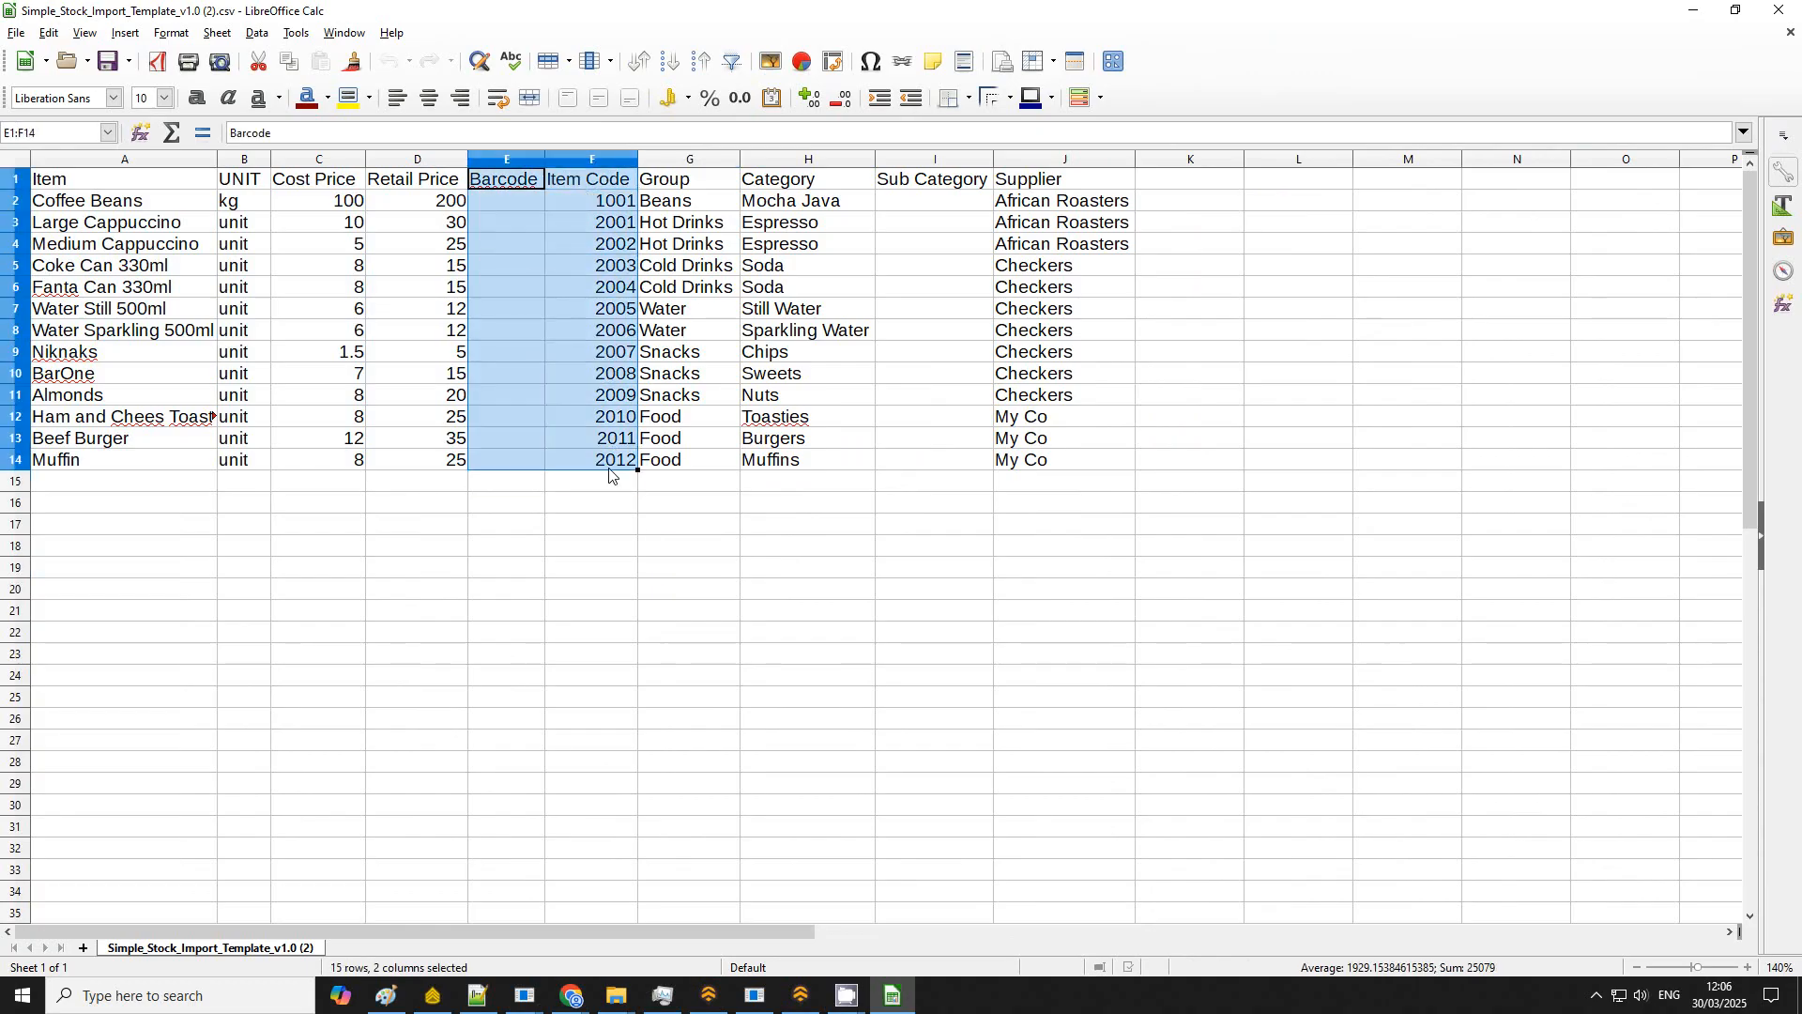
left_click(499, 275)
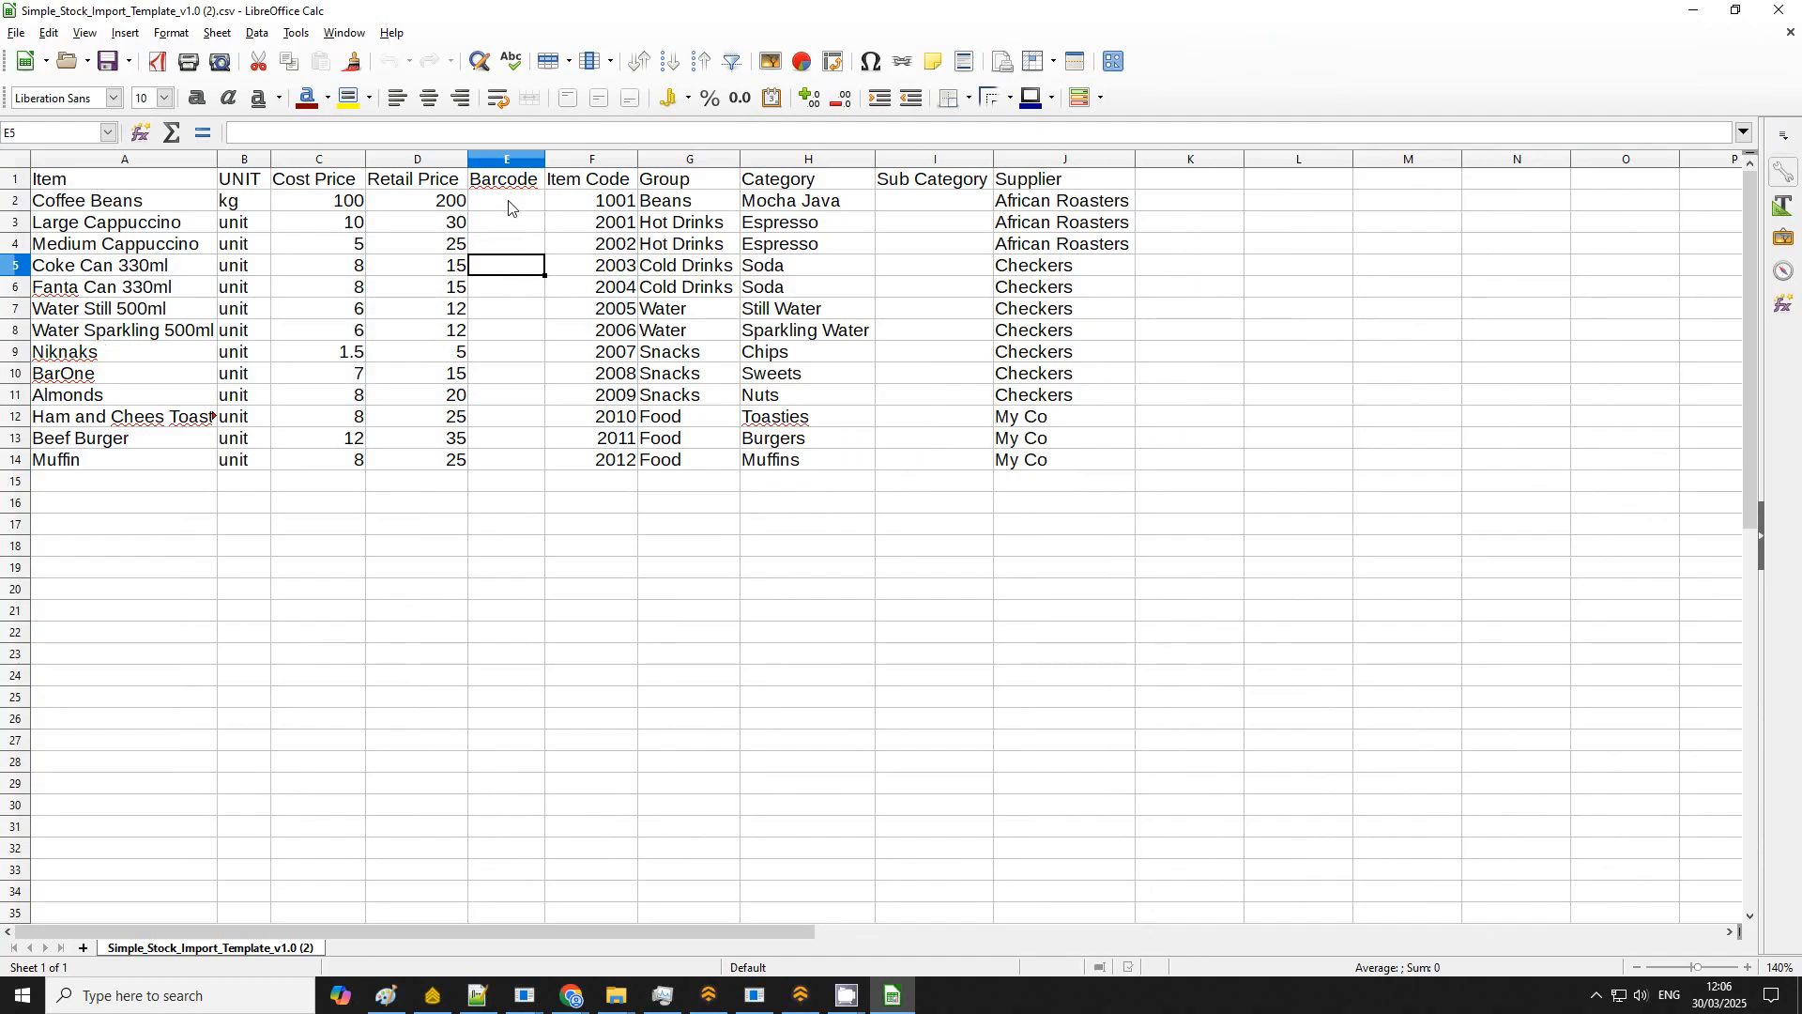
Step: Review the template's Group, Category, Sub Category and Supplier columns
left_click_drag(513, 202, 508, 460)
left_click_drag(618, 212, 615, 460)
left_click(865, 524)
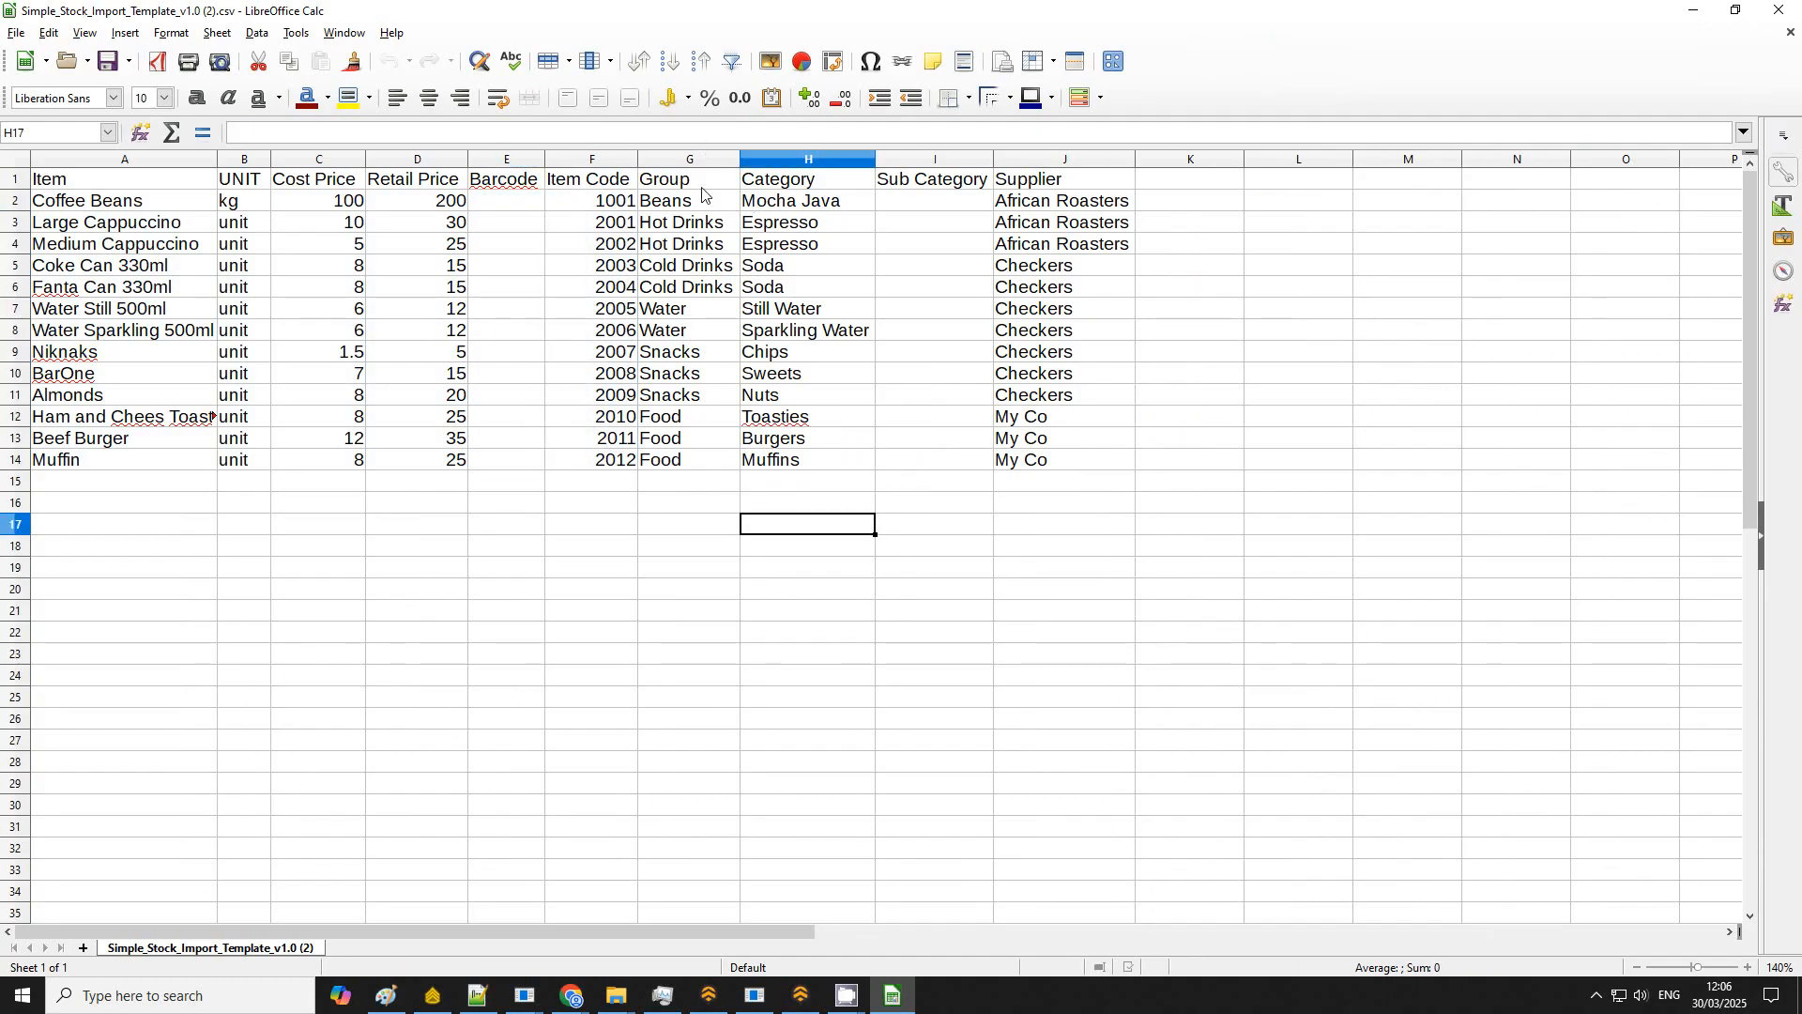
left_click_drag(709, 184, 826, 186)
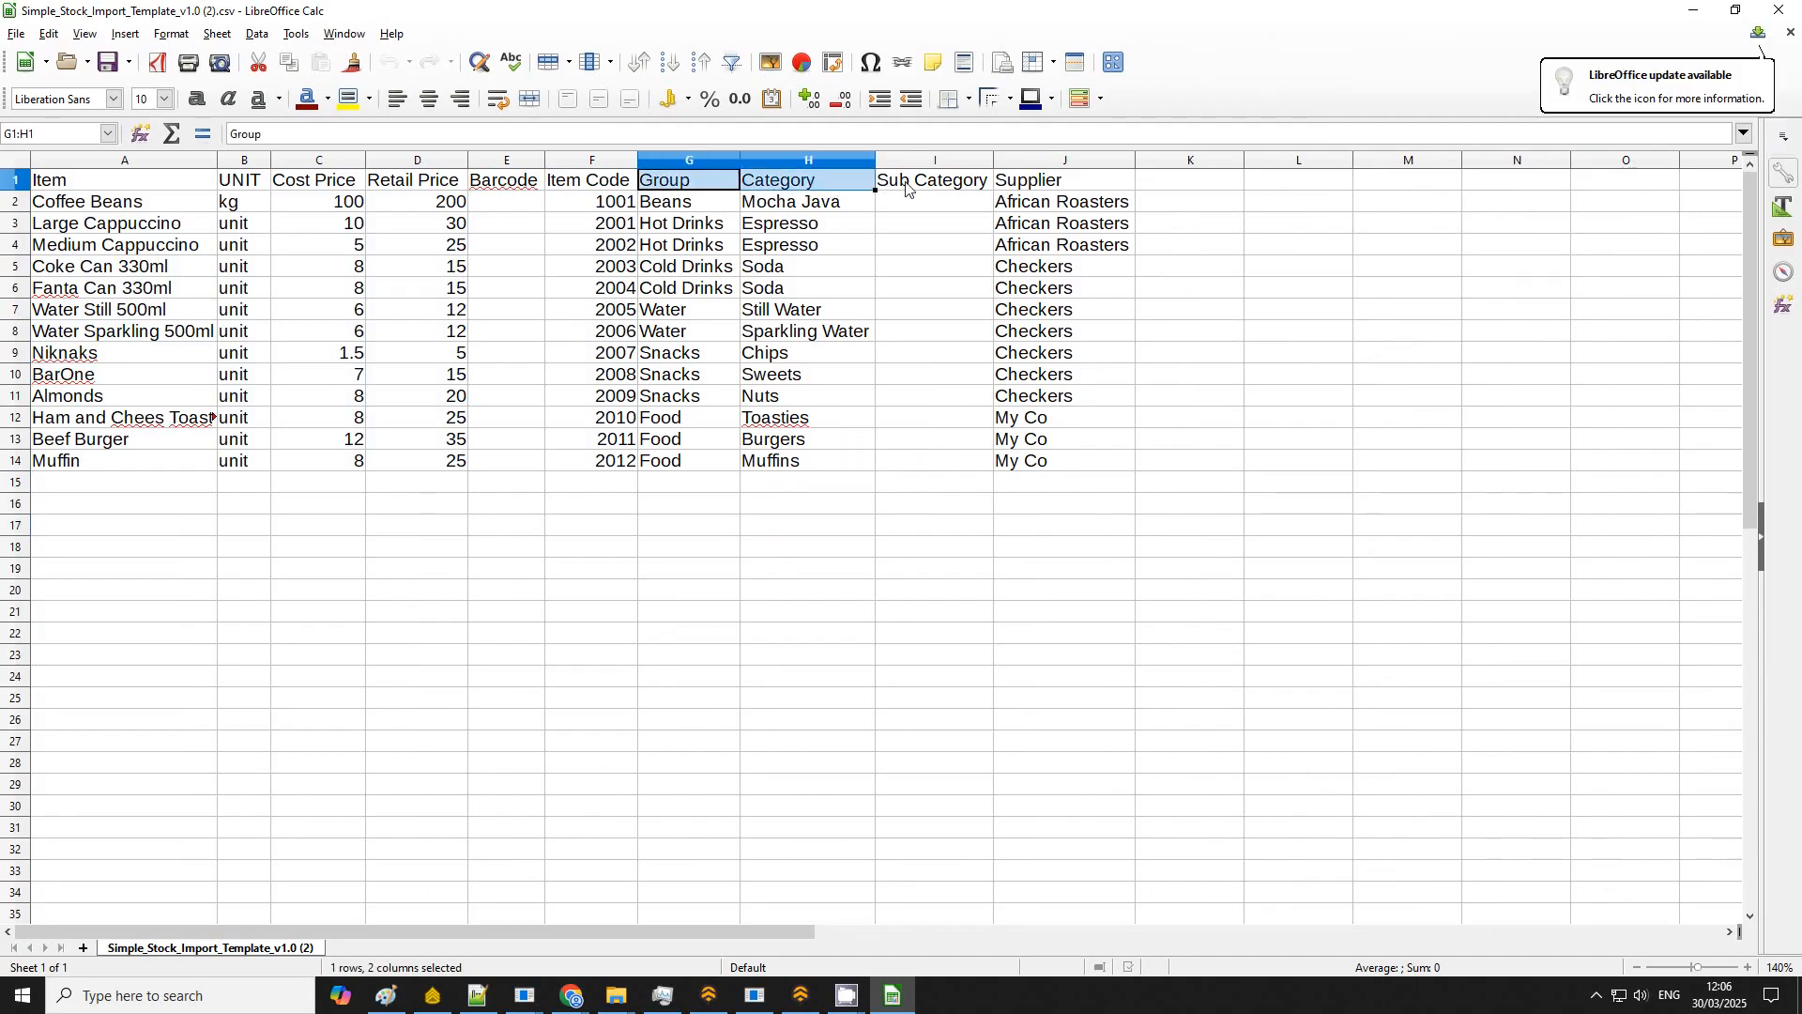
left_click(934, 288)
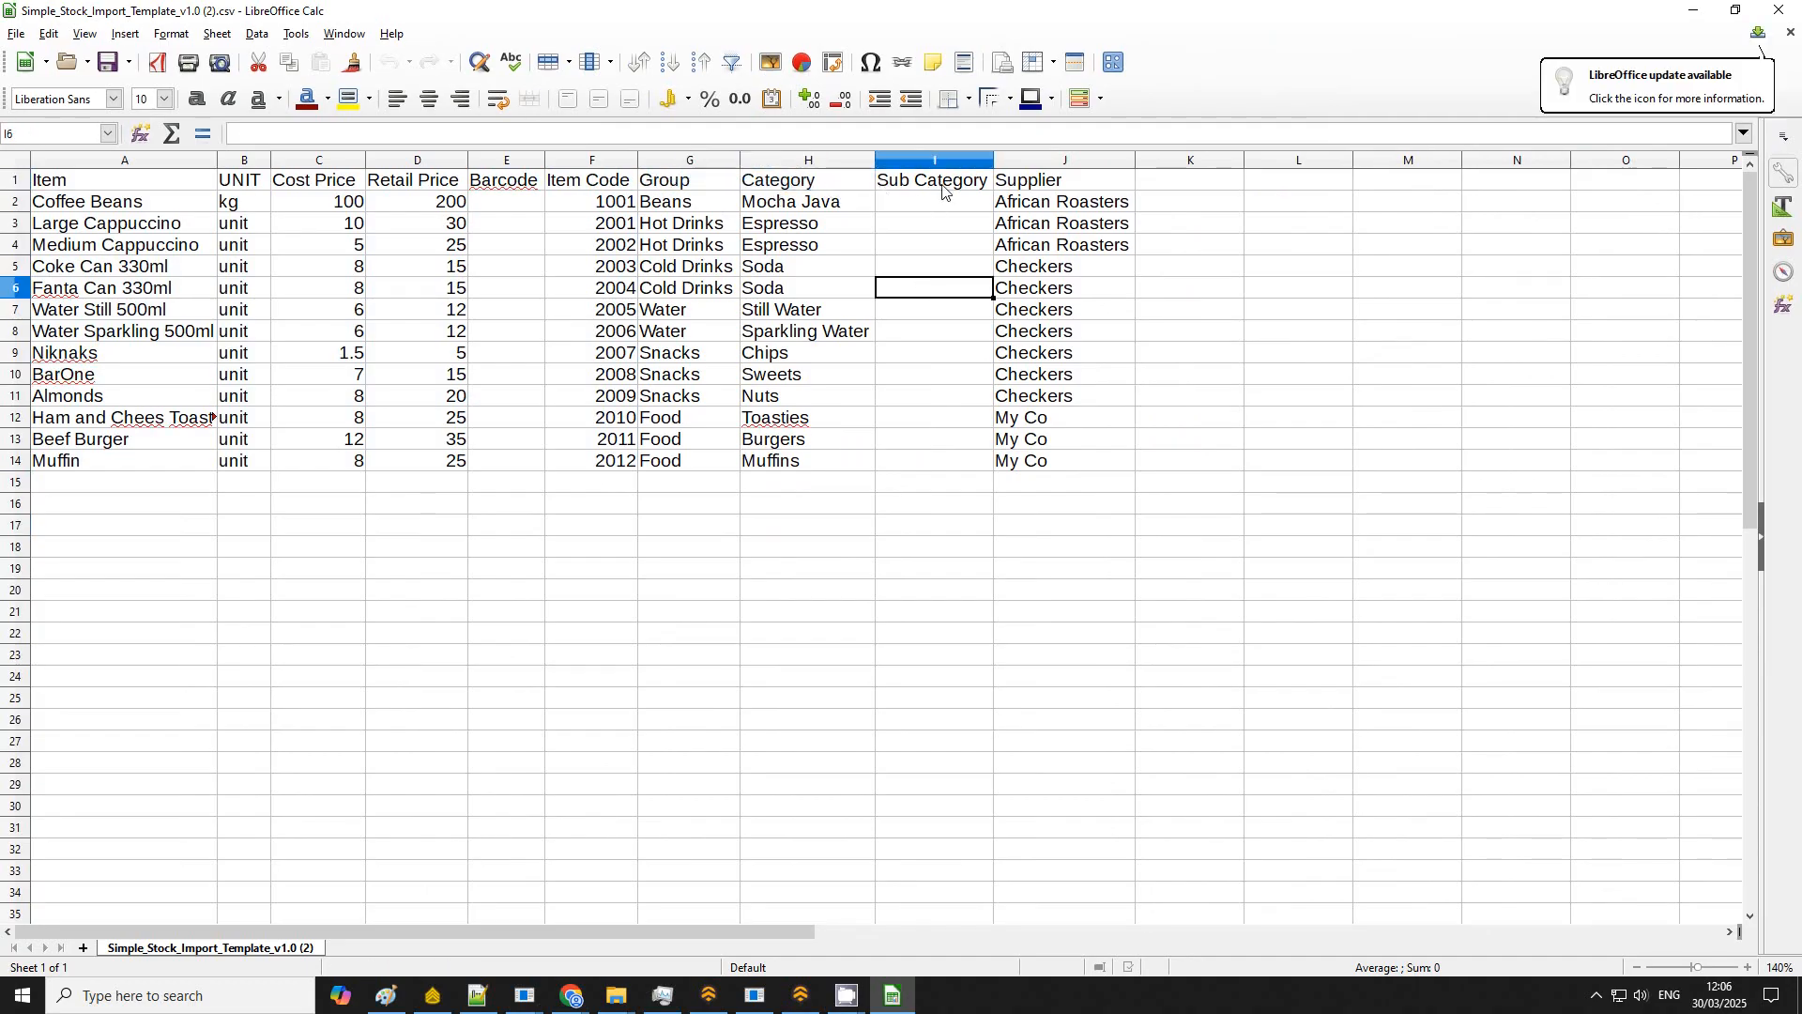
left_click(943, 185)
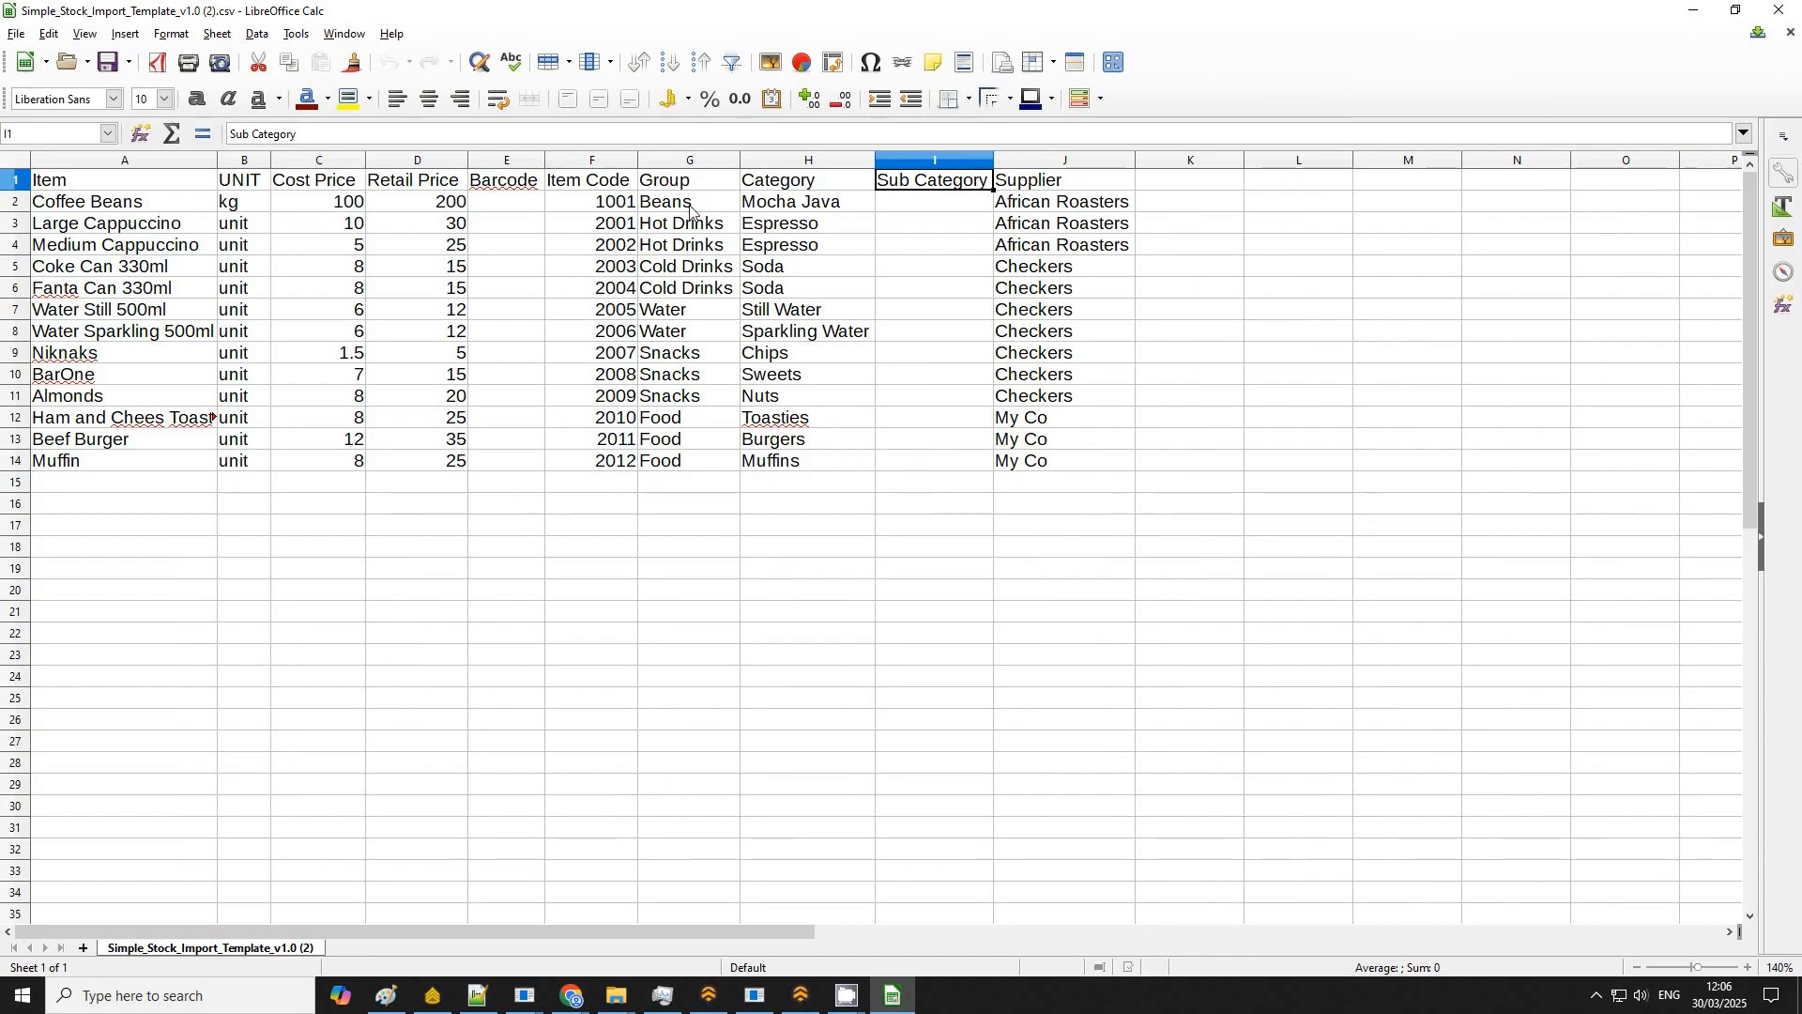
left_click_drag(695, 208, 766, 382)
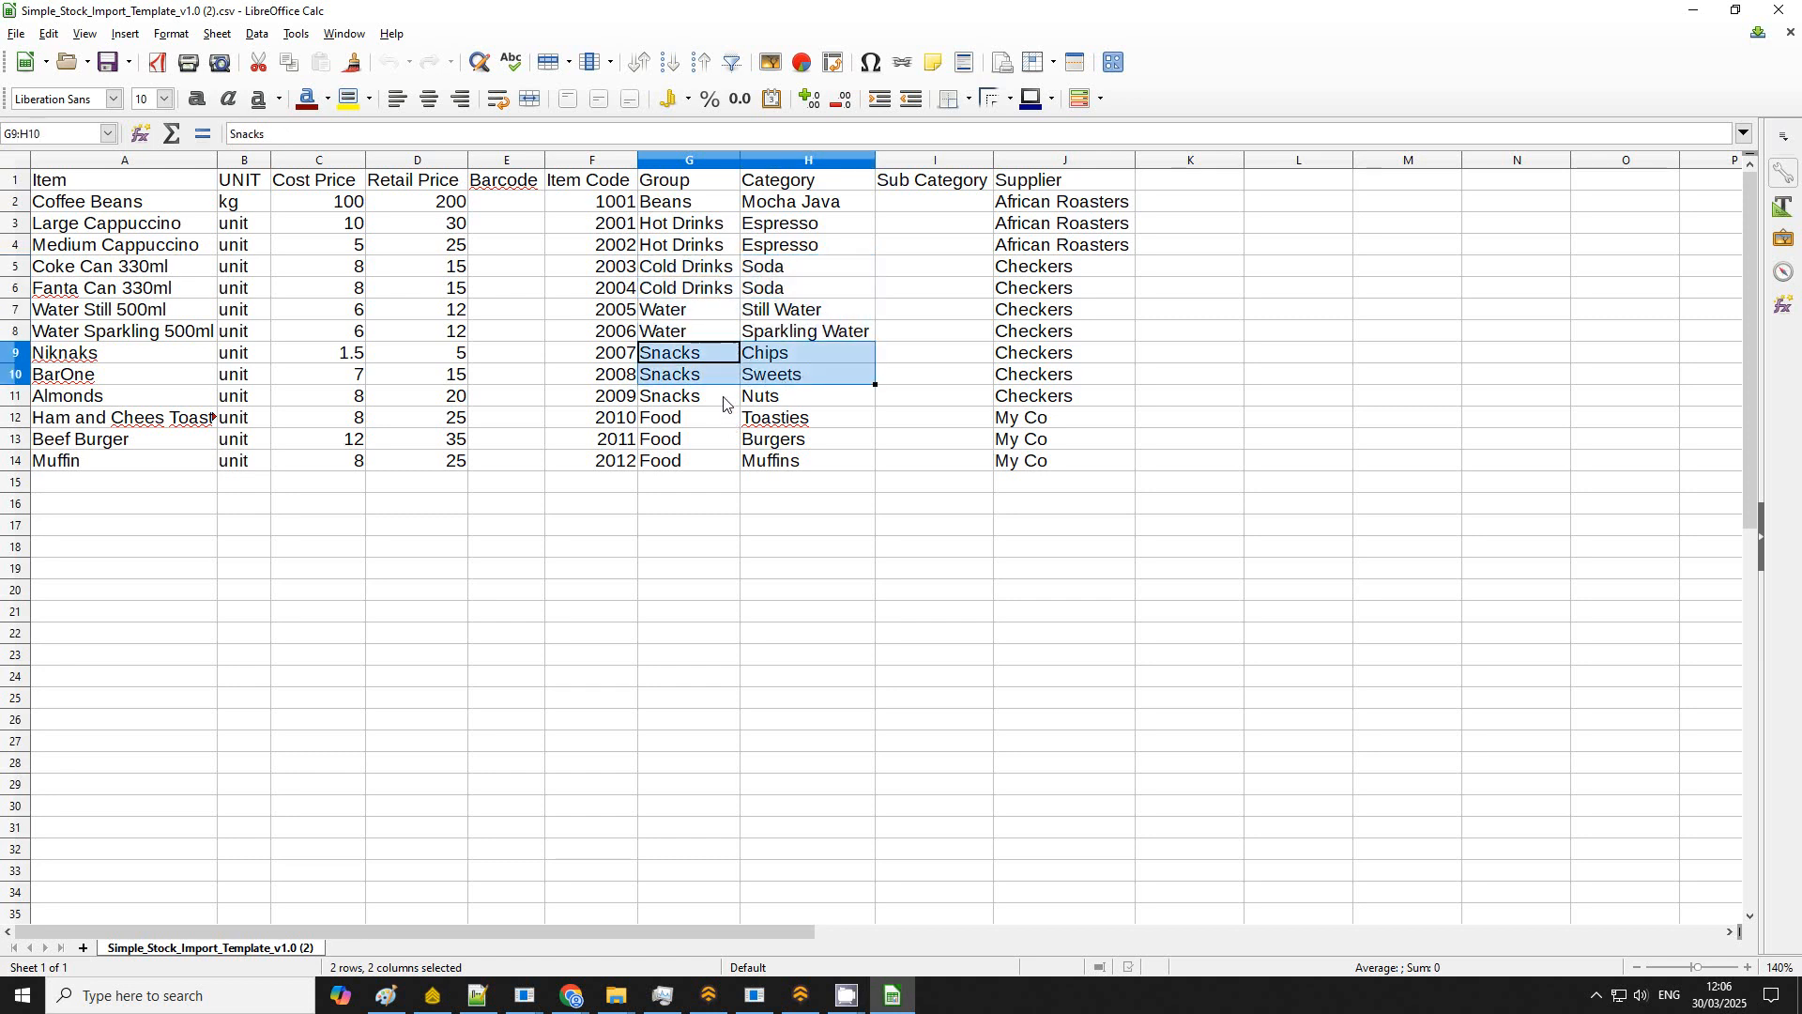
left_click(730, 461)
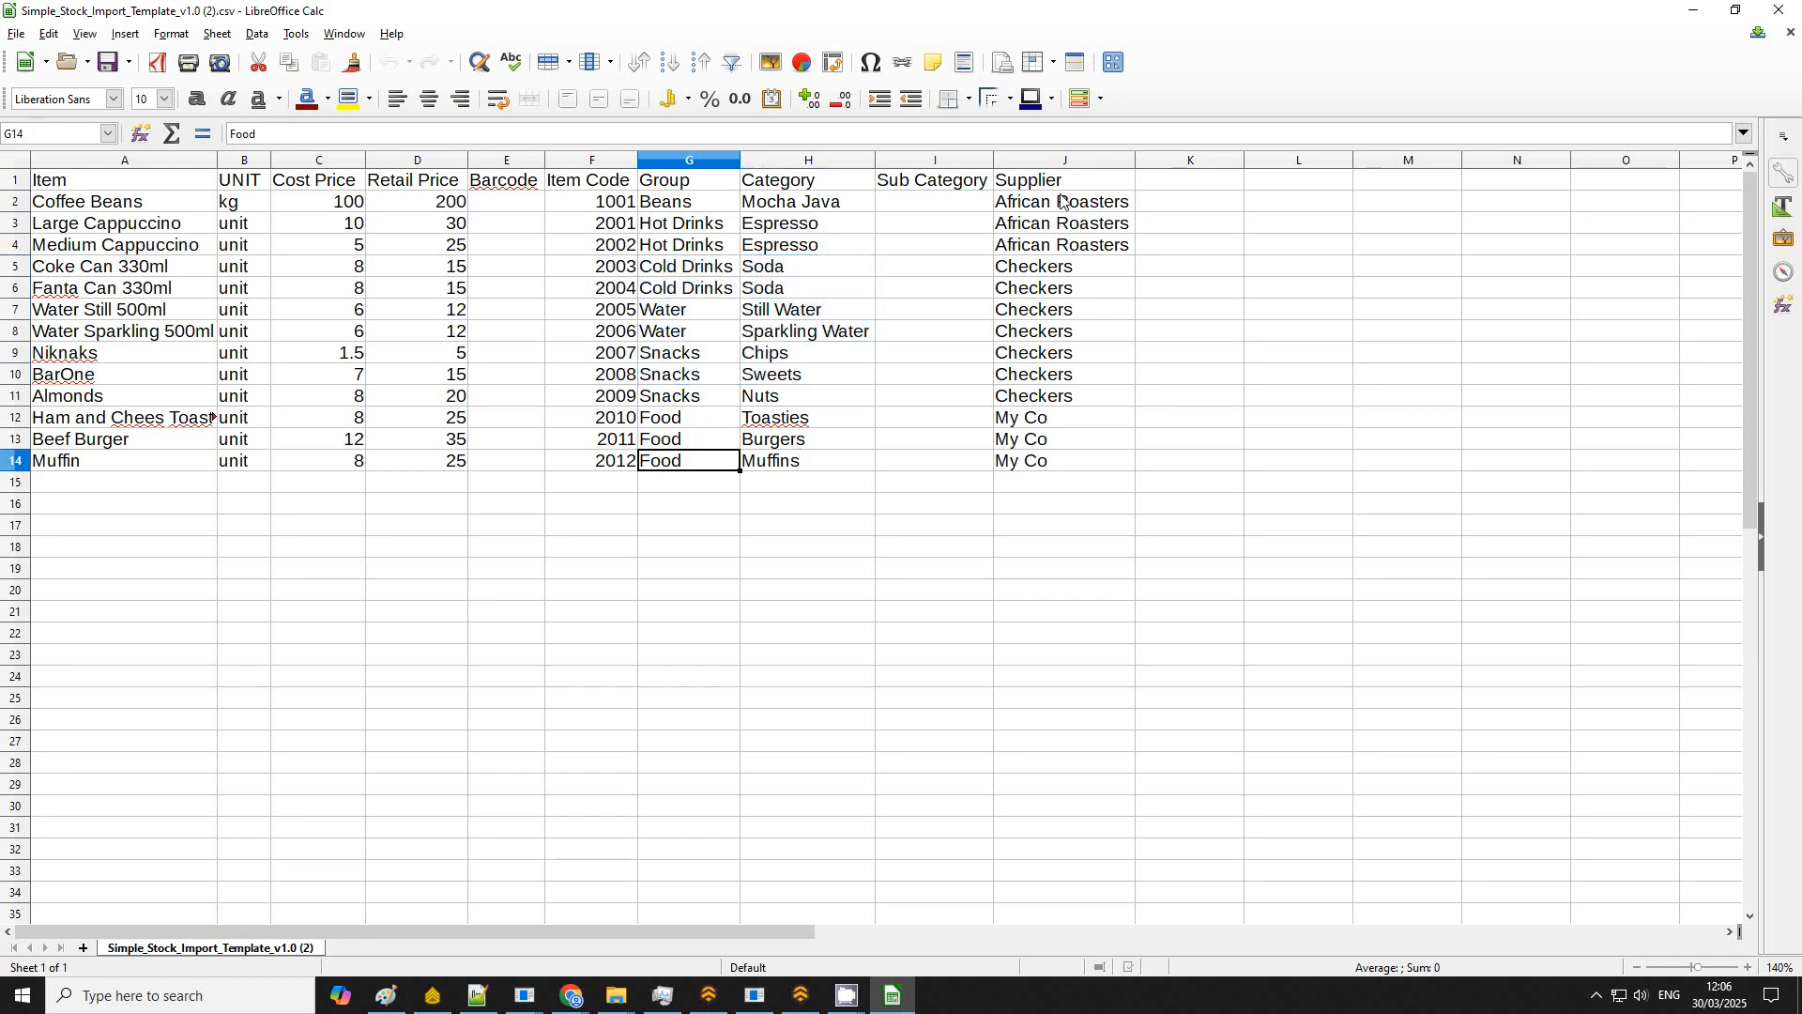
left_click_drag(1062, 201, 1091, 450)
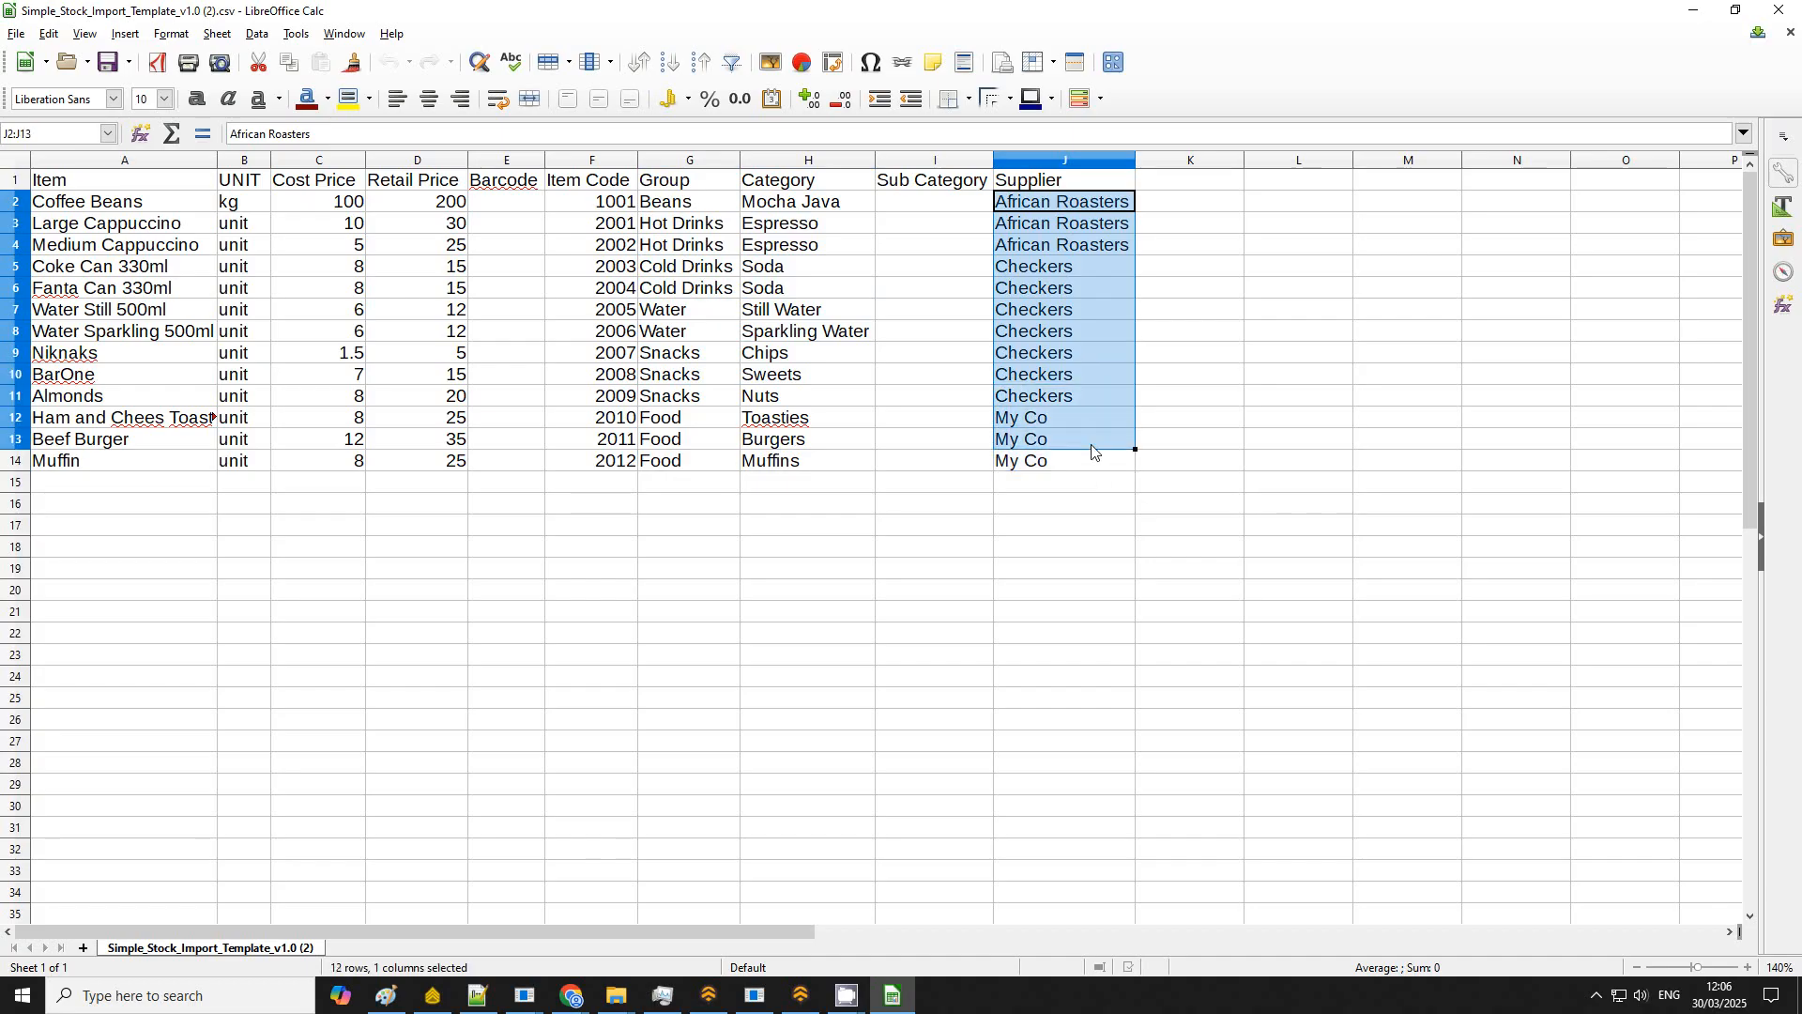
Step: Close the spreadsheet and upload Simple_Stock_Import_Template_v1.0.csv as the stock import for Branch 1
left_click(1780, 9)
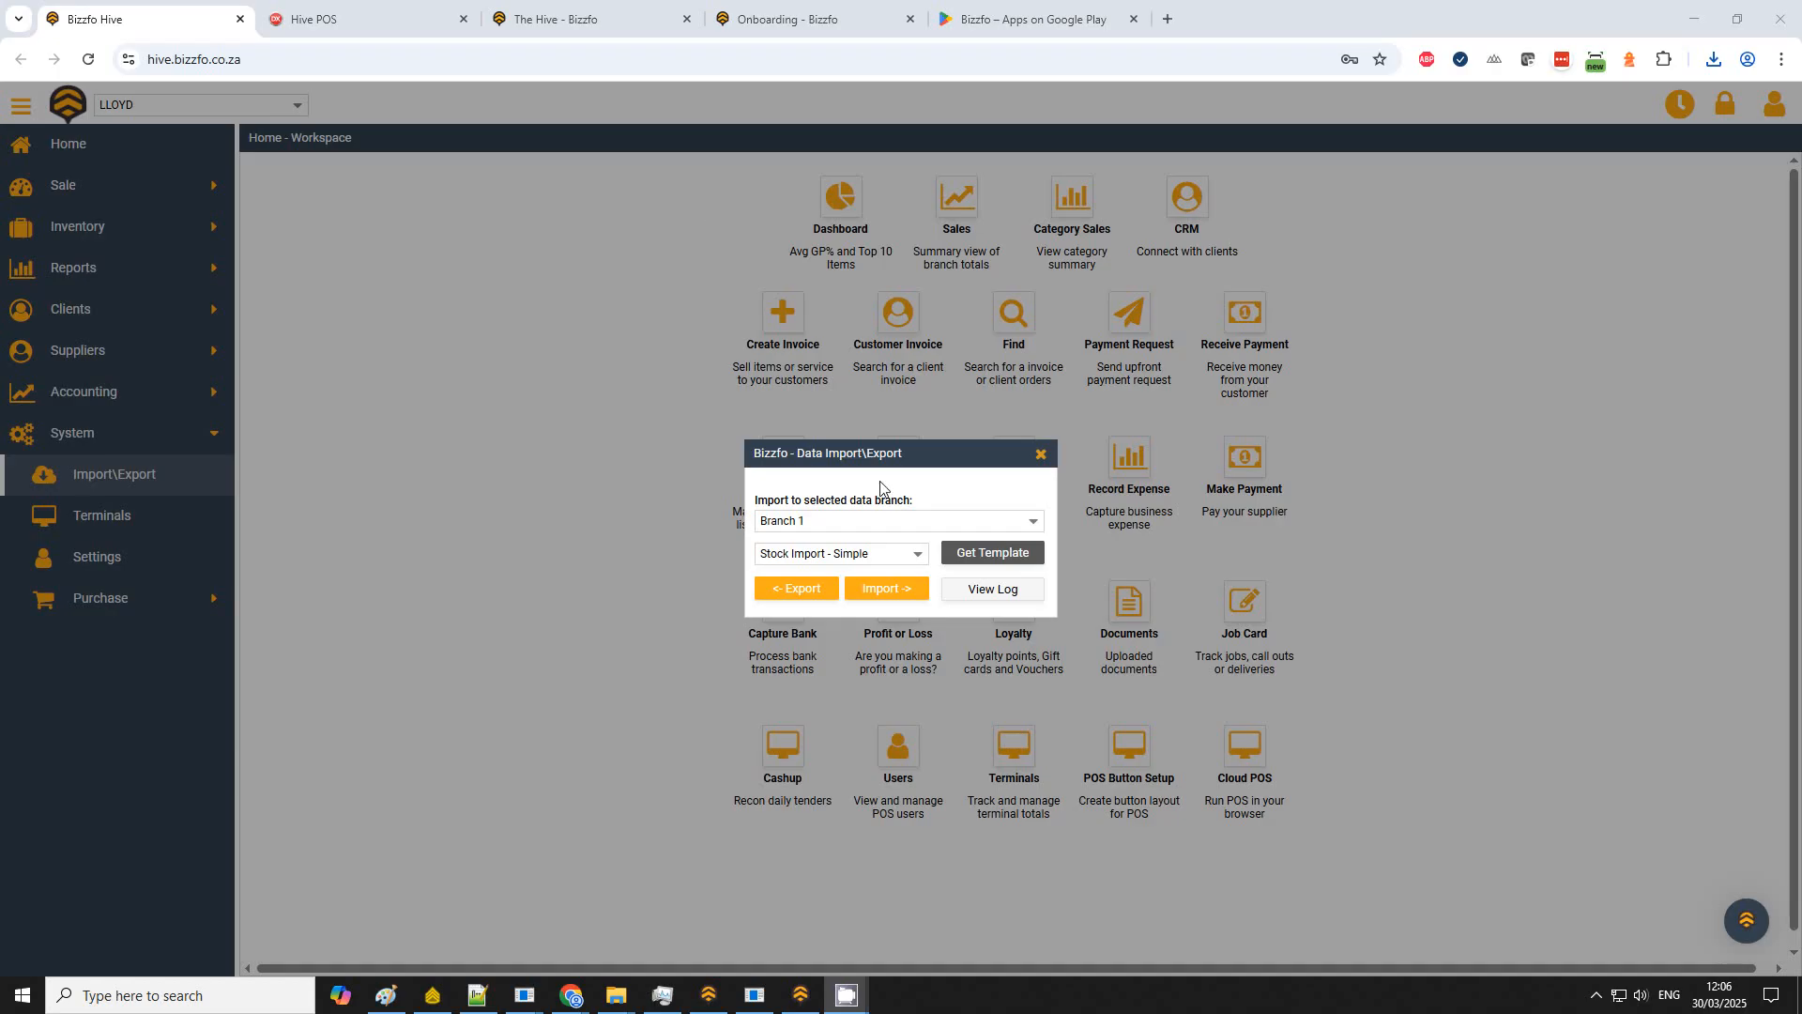
left_click(883, 589)
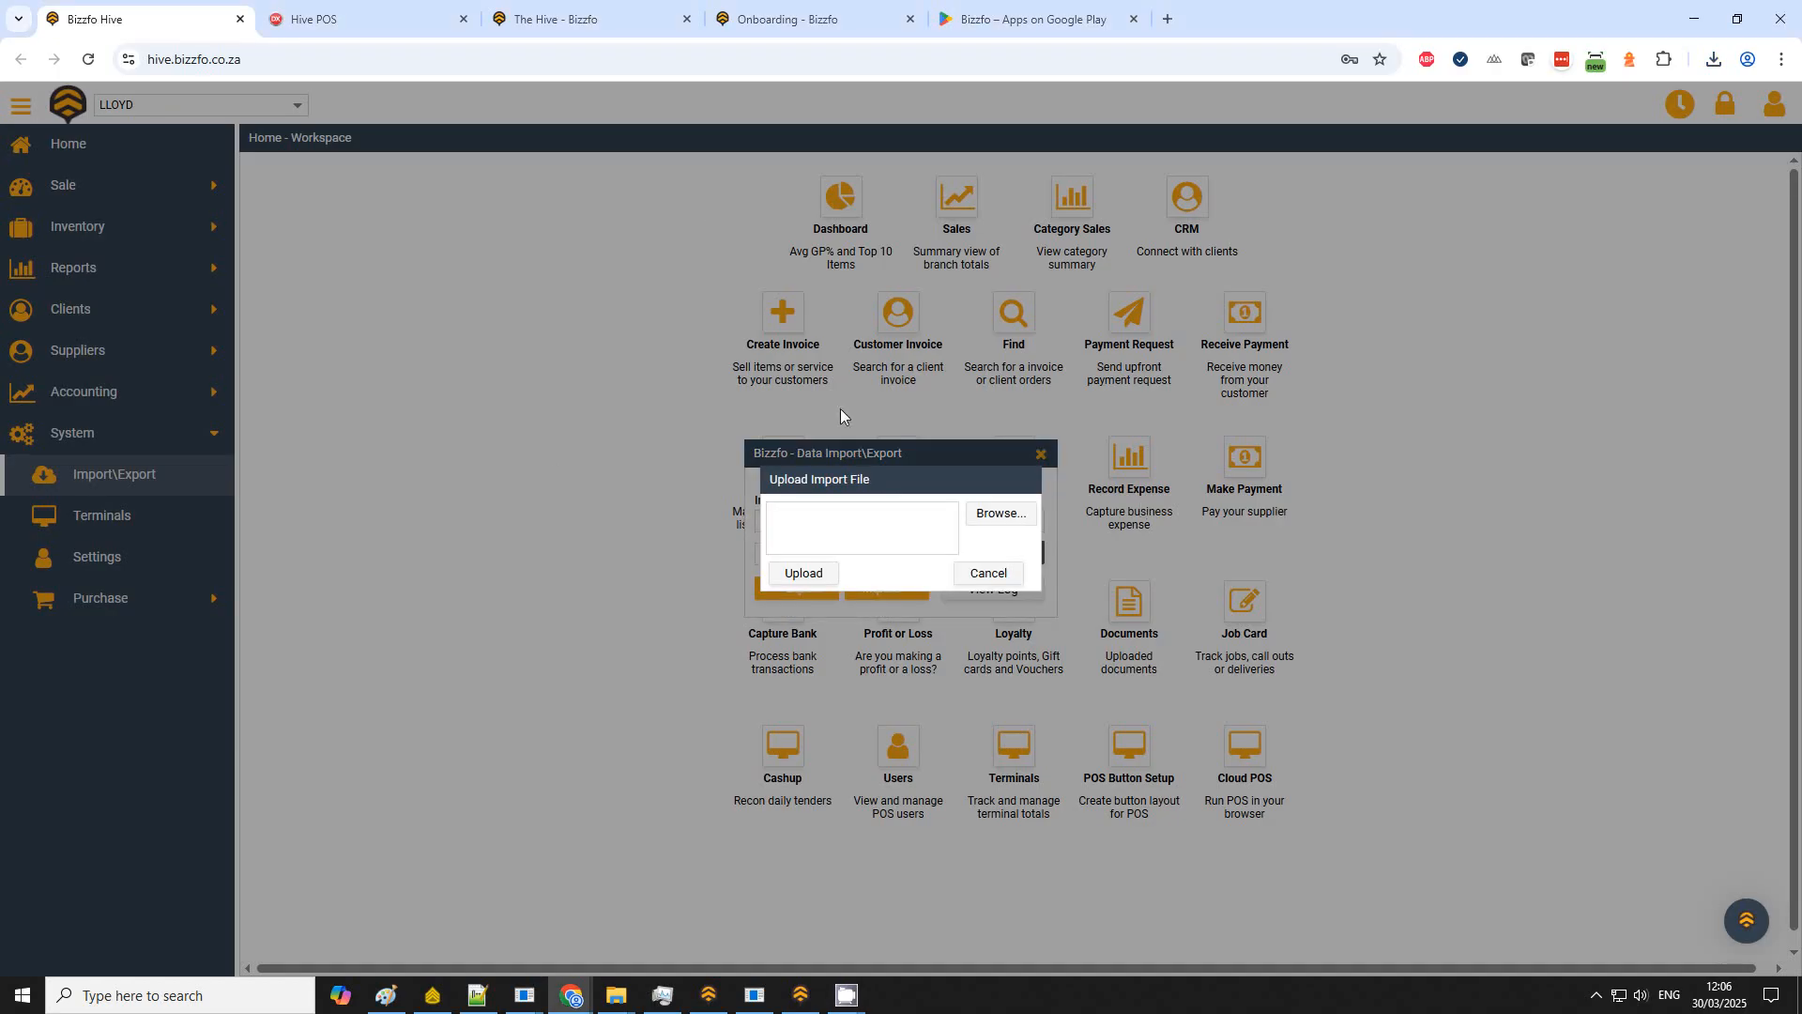
left_click(995, 514)
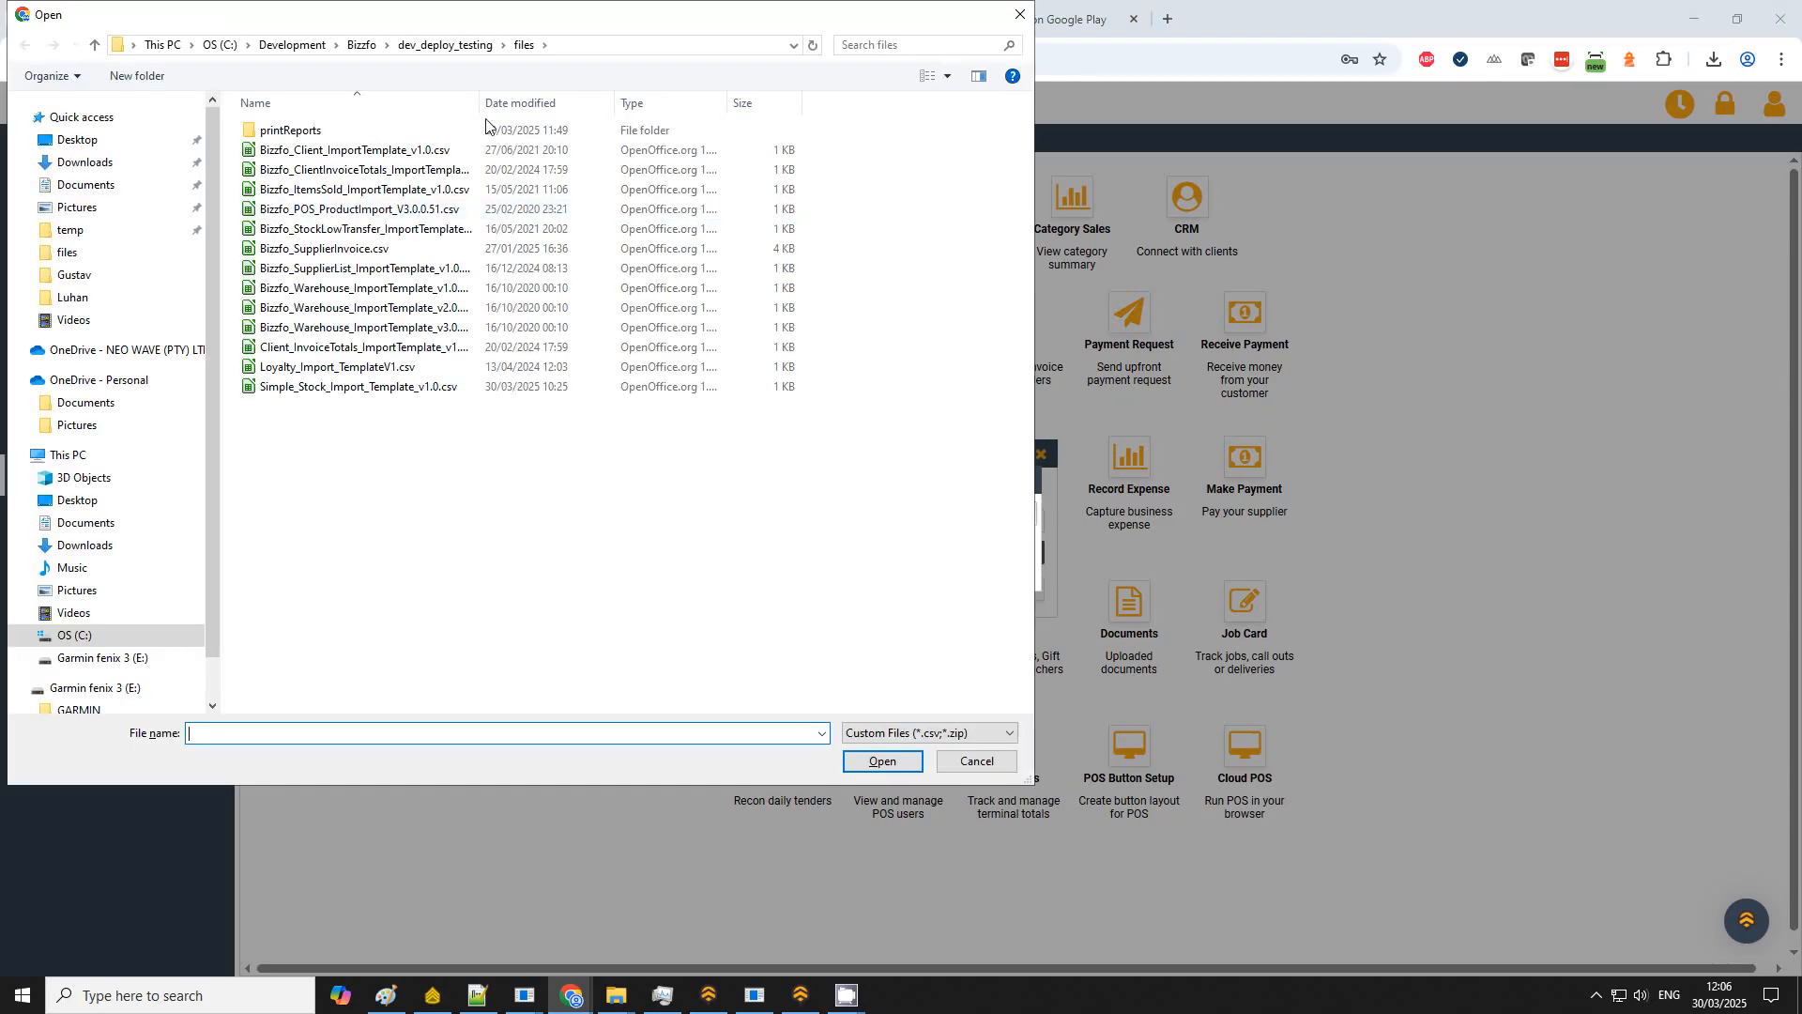
double_click(319, 387)
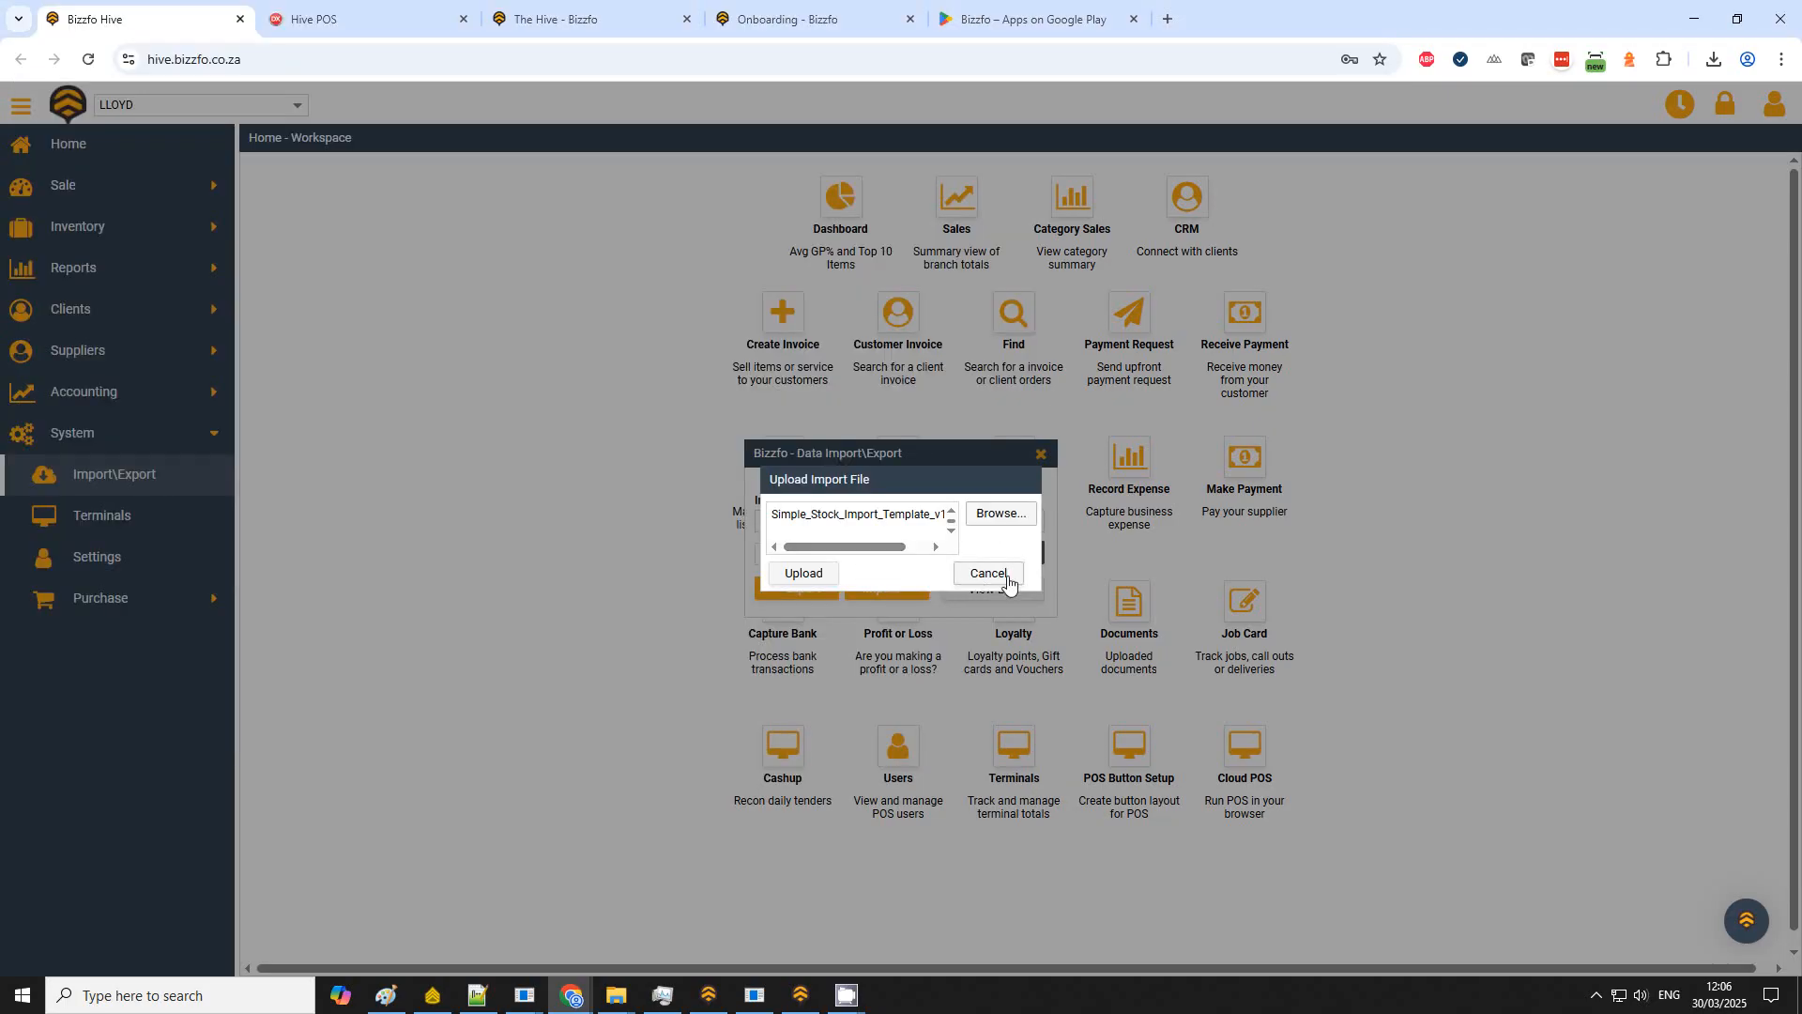
left_click(802, 574)
left_click(902, 567)
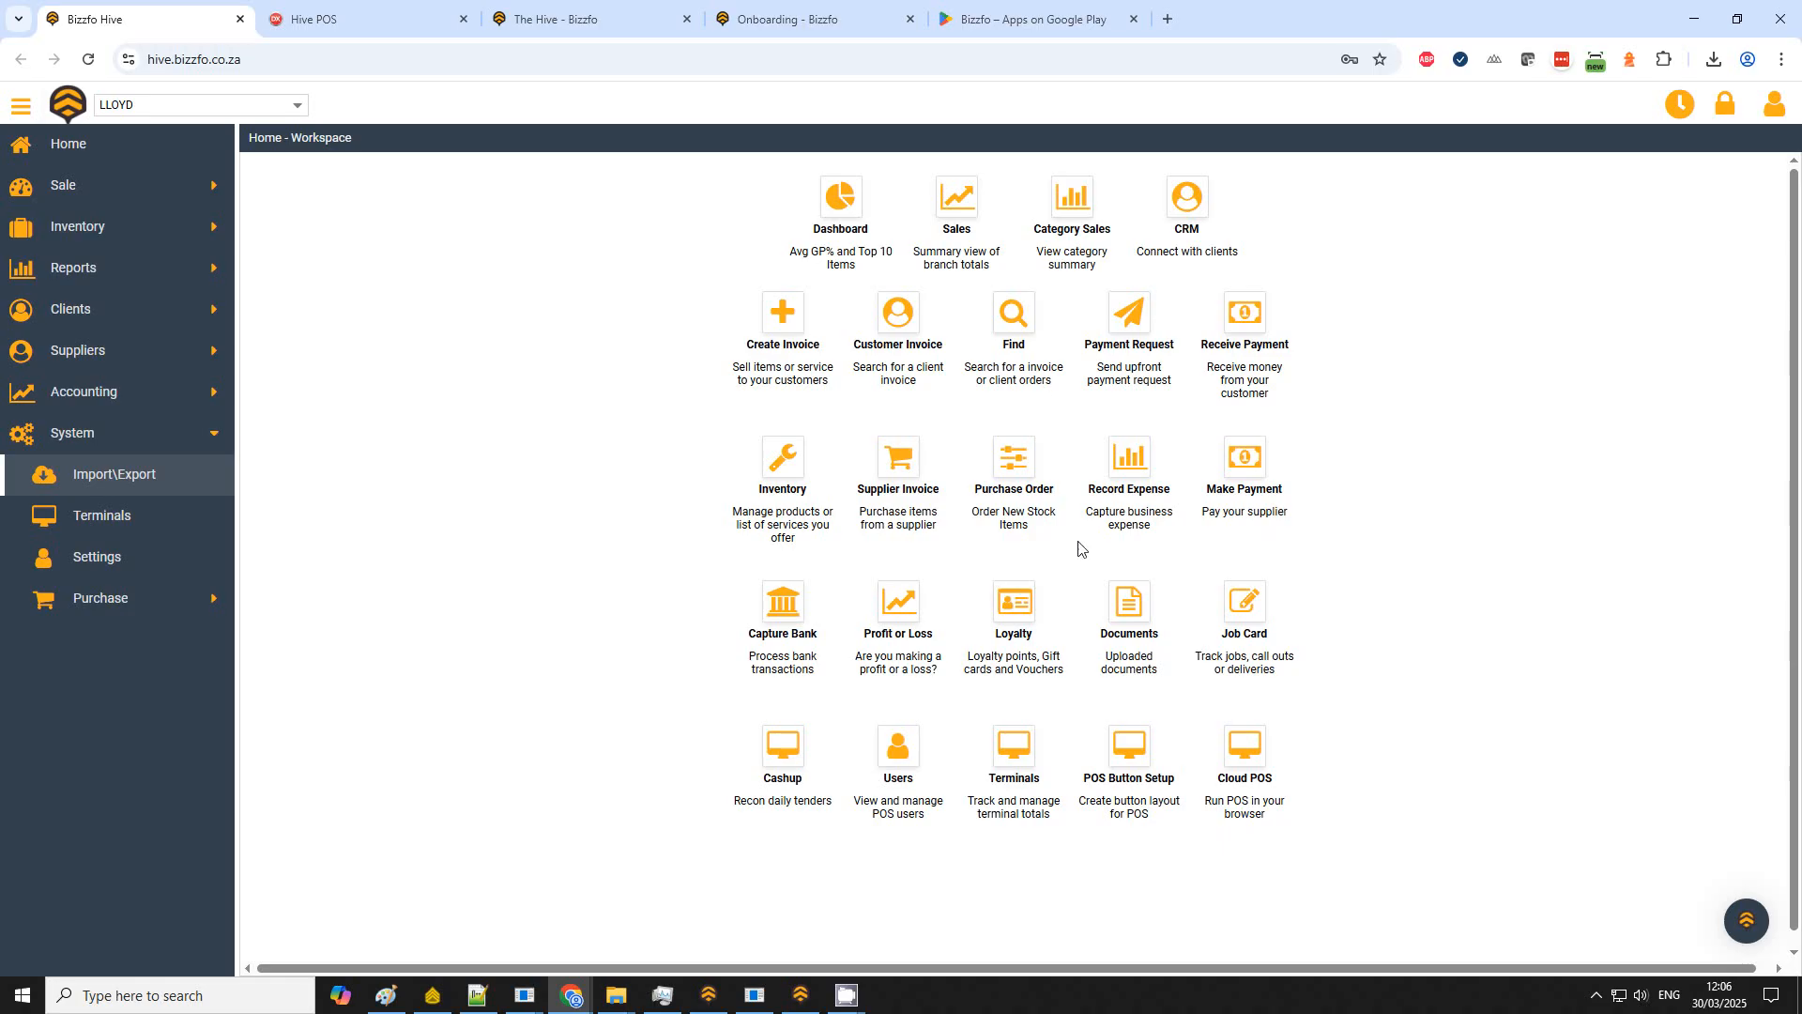
Step: Open the inventory list, refresh it and scroll through the imported products
left_click(783, 468)
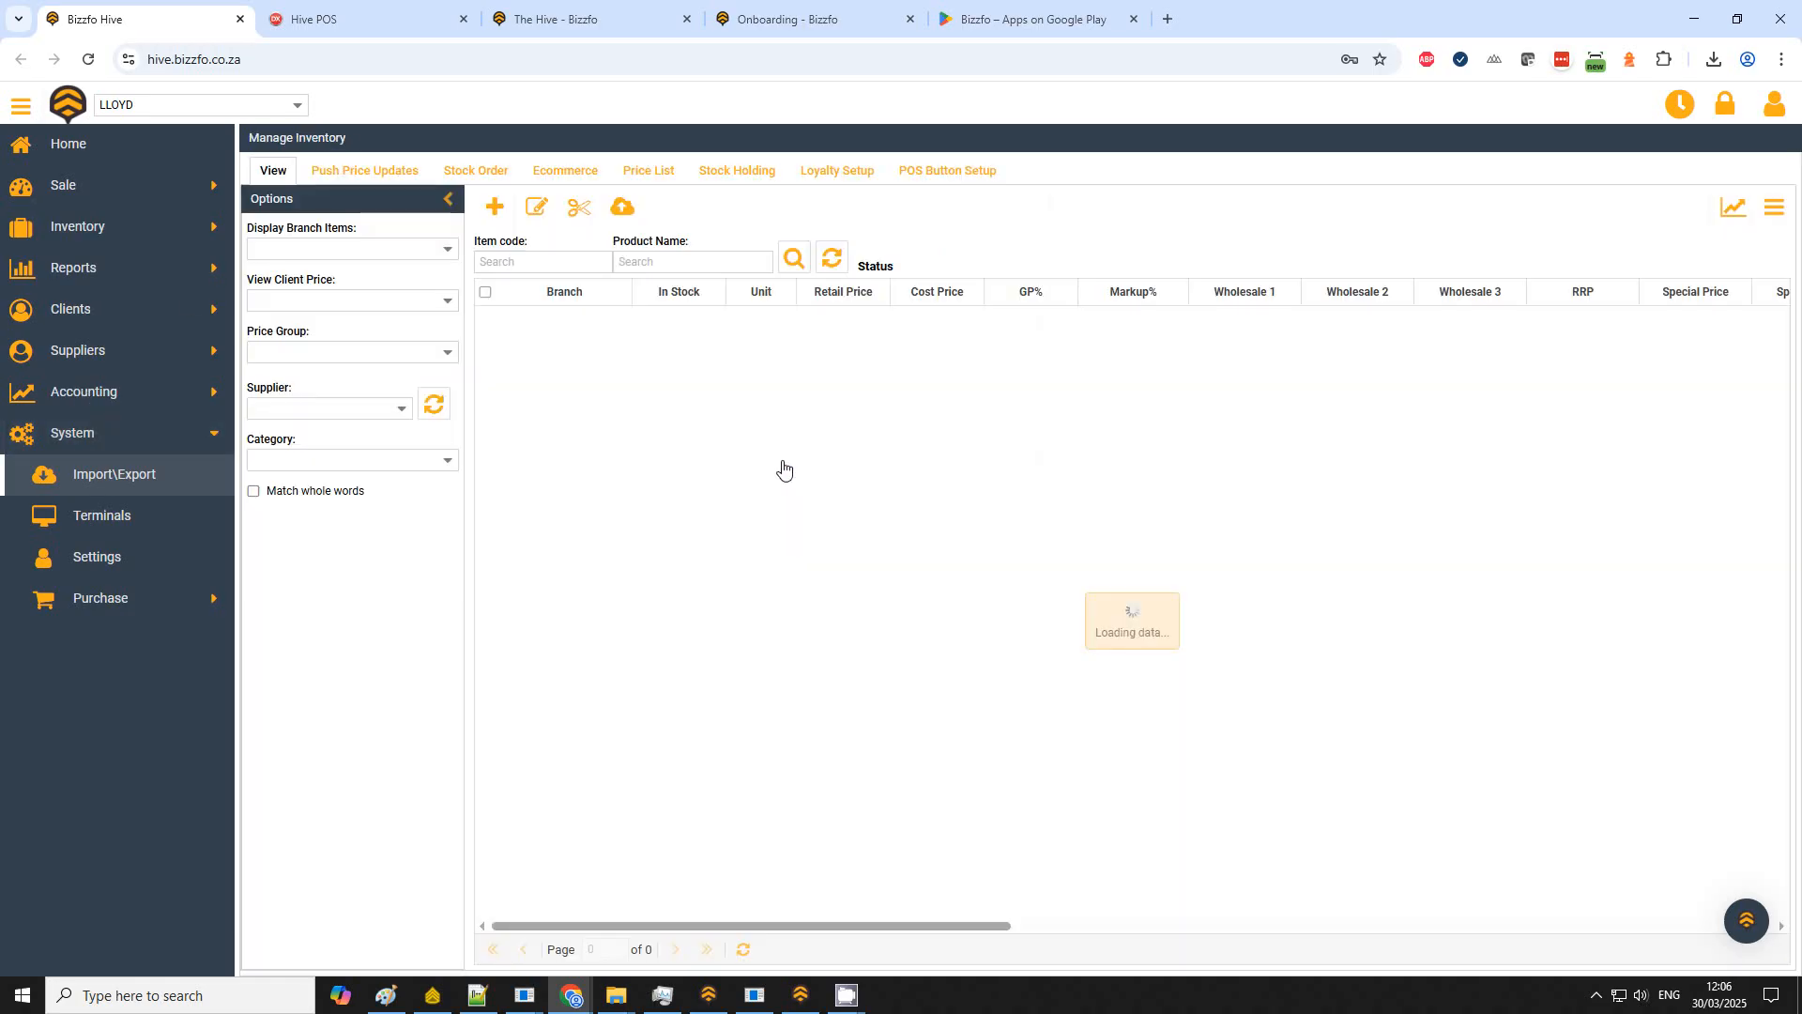
left_click(832, 259)
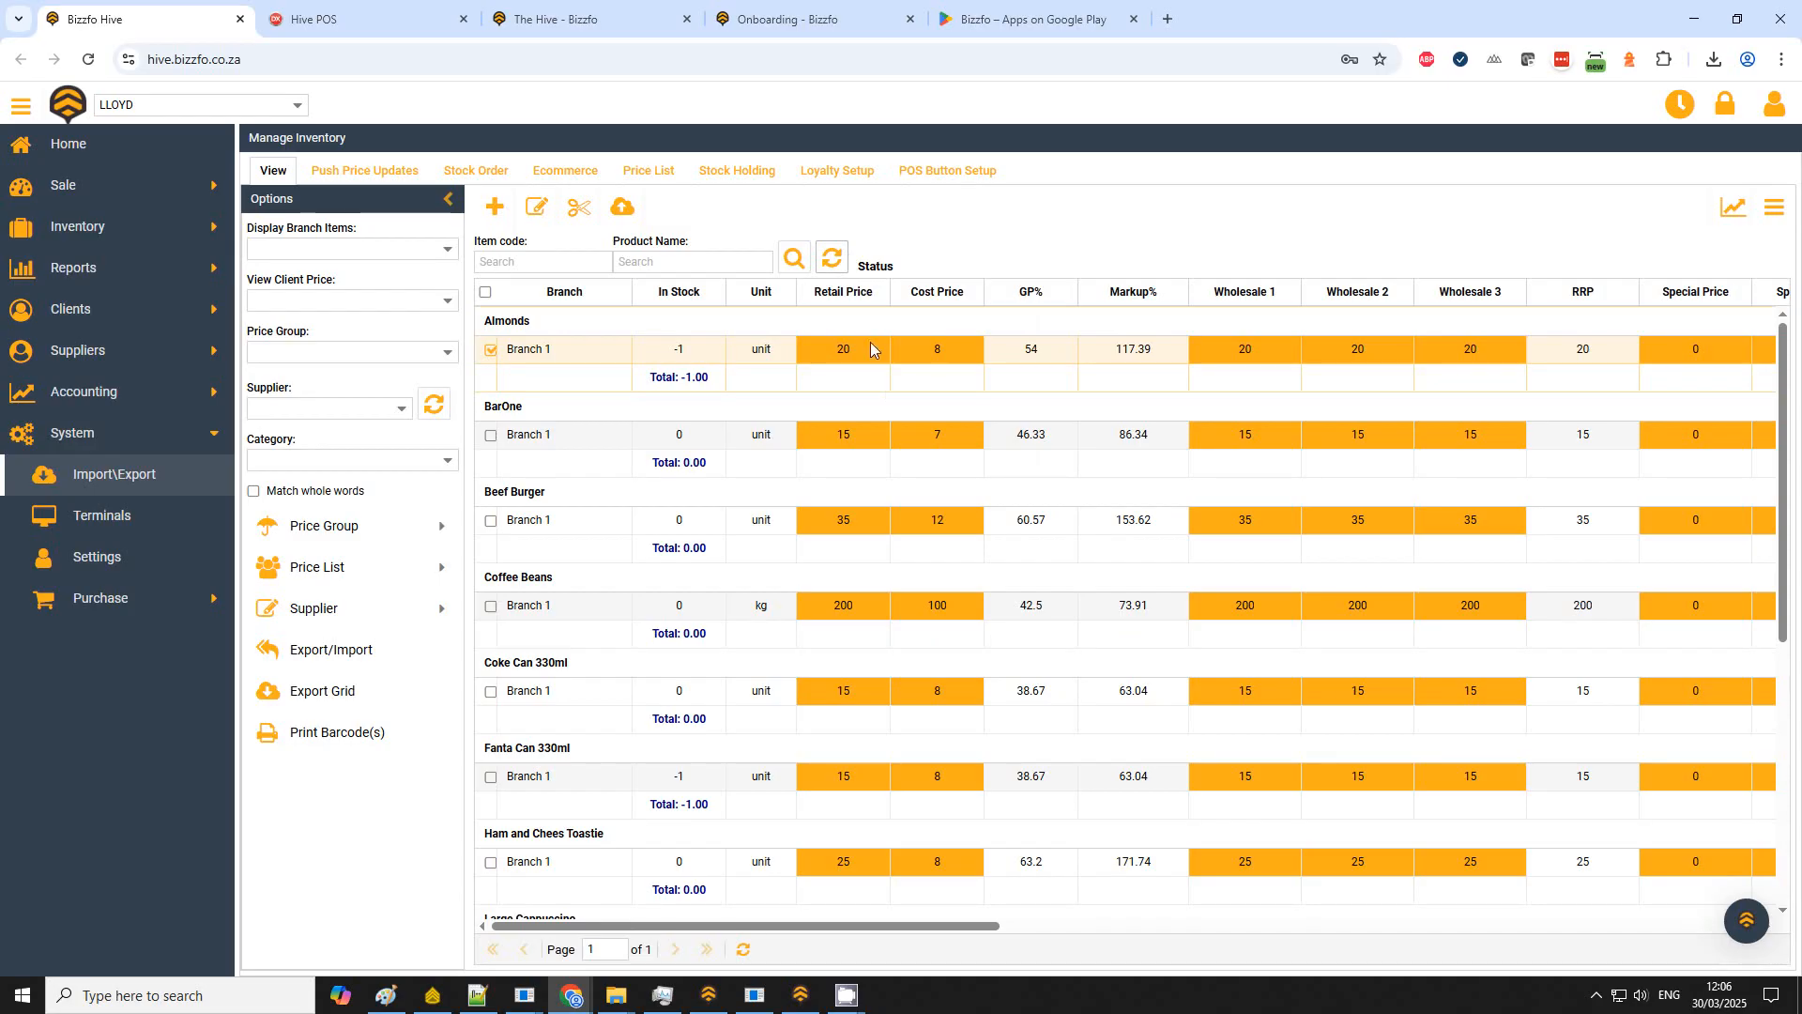
scroll(858, 635, "down", 5)
scroll(858, 634, "up", 5)
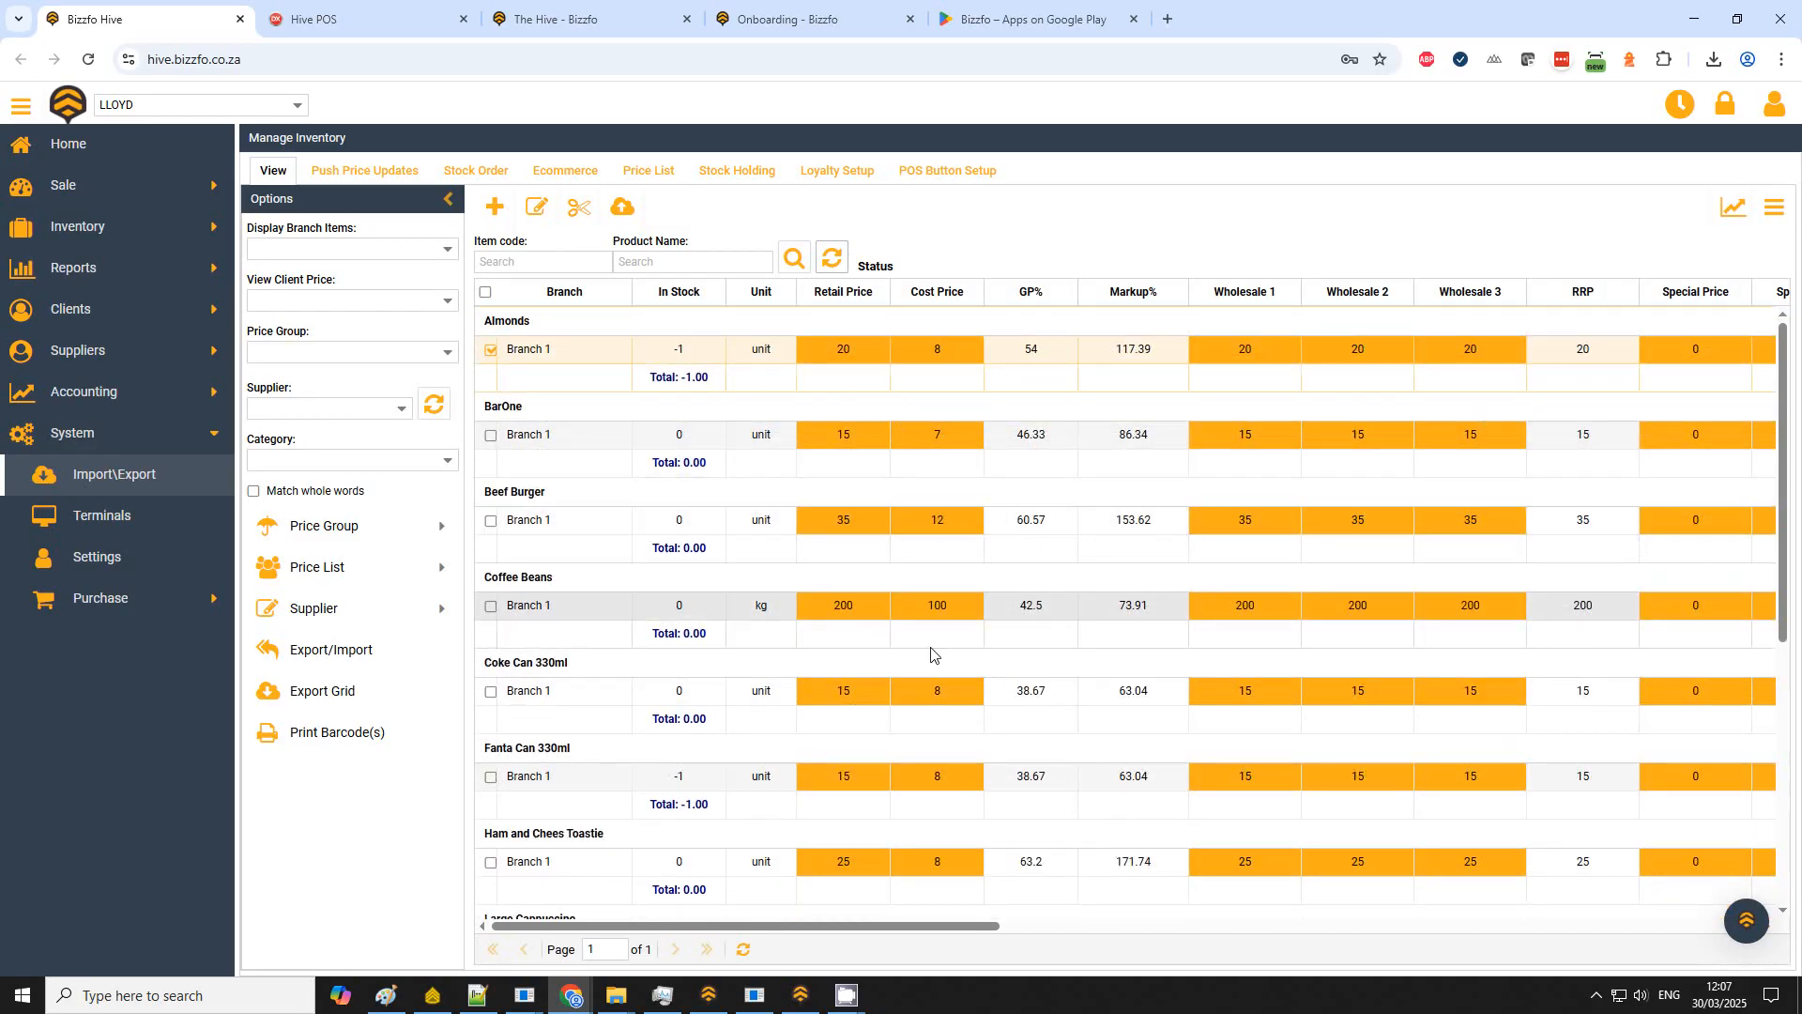
scroll(674, 512, "down", 3)
scroll(674, 511, "up", 3)
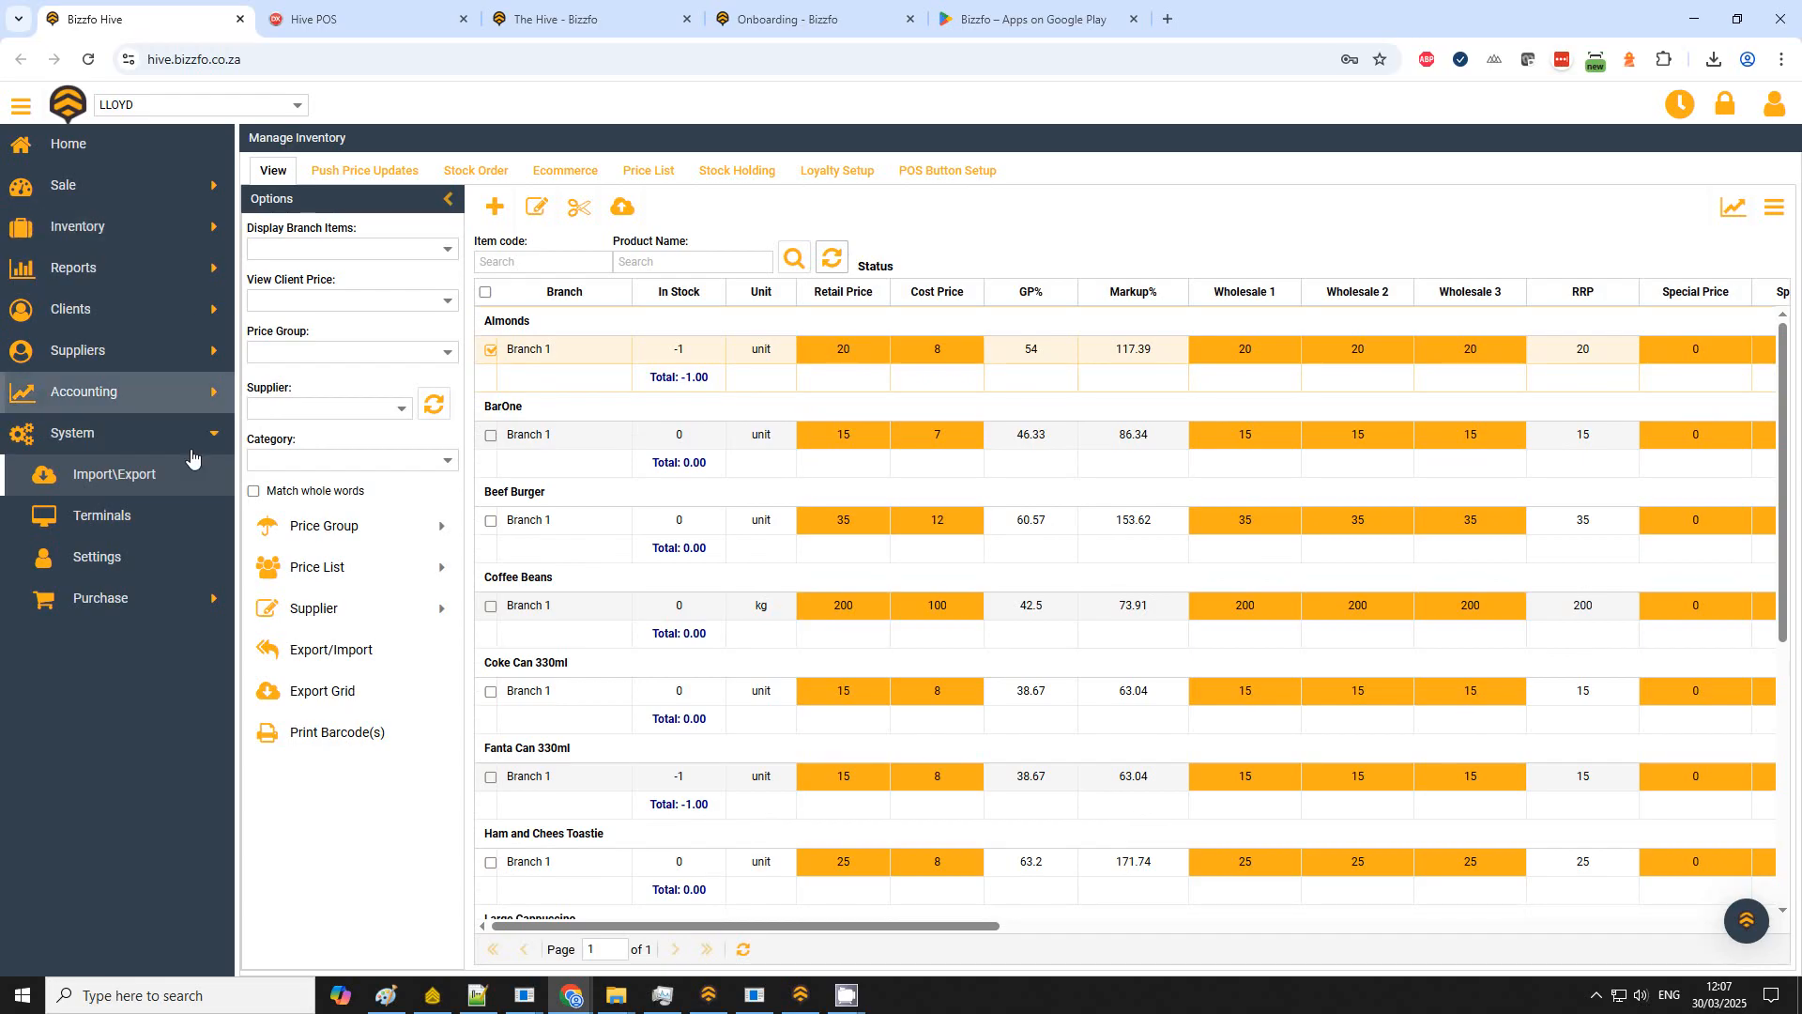
Step: Open POS Button Setup for Branch 1 and start adding items to link to buttons
left_click(925, 178)
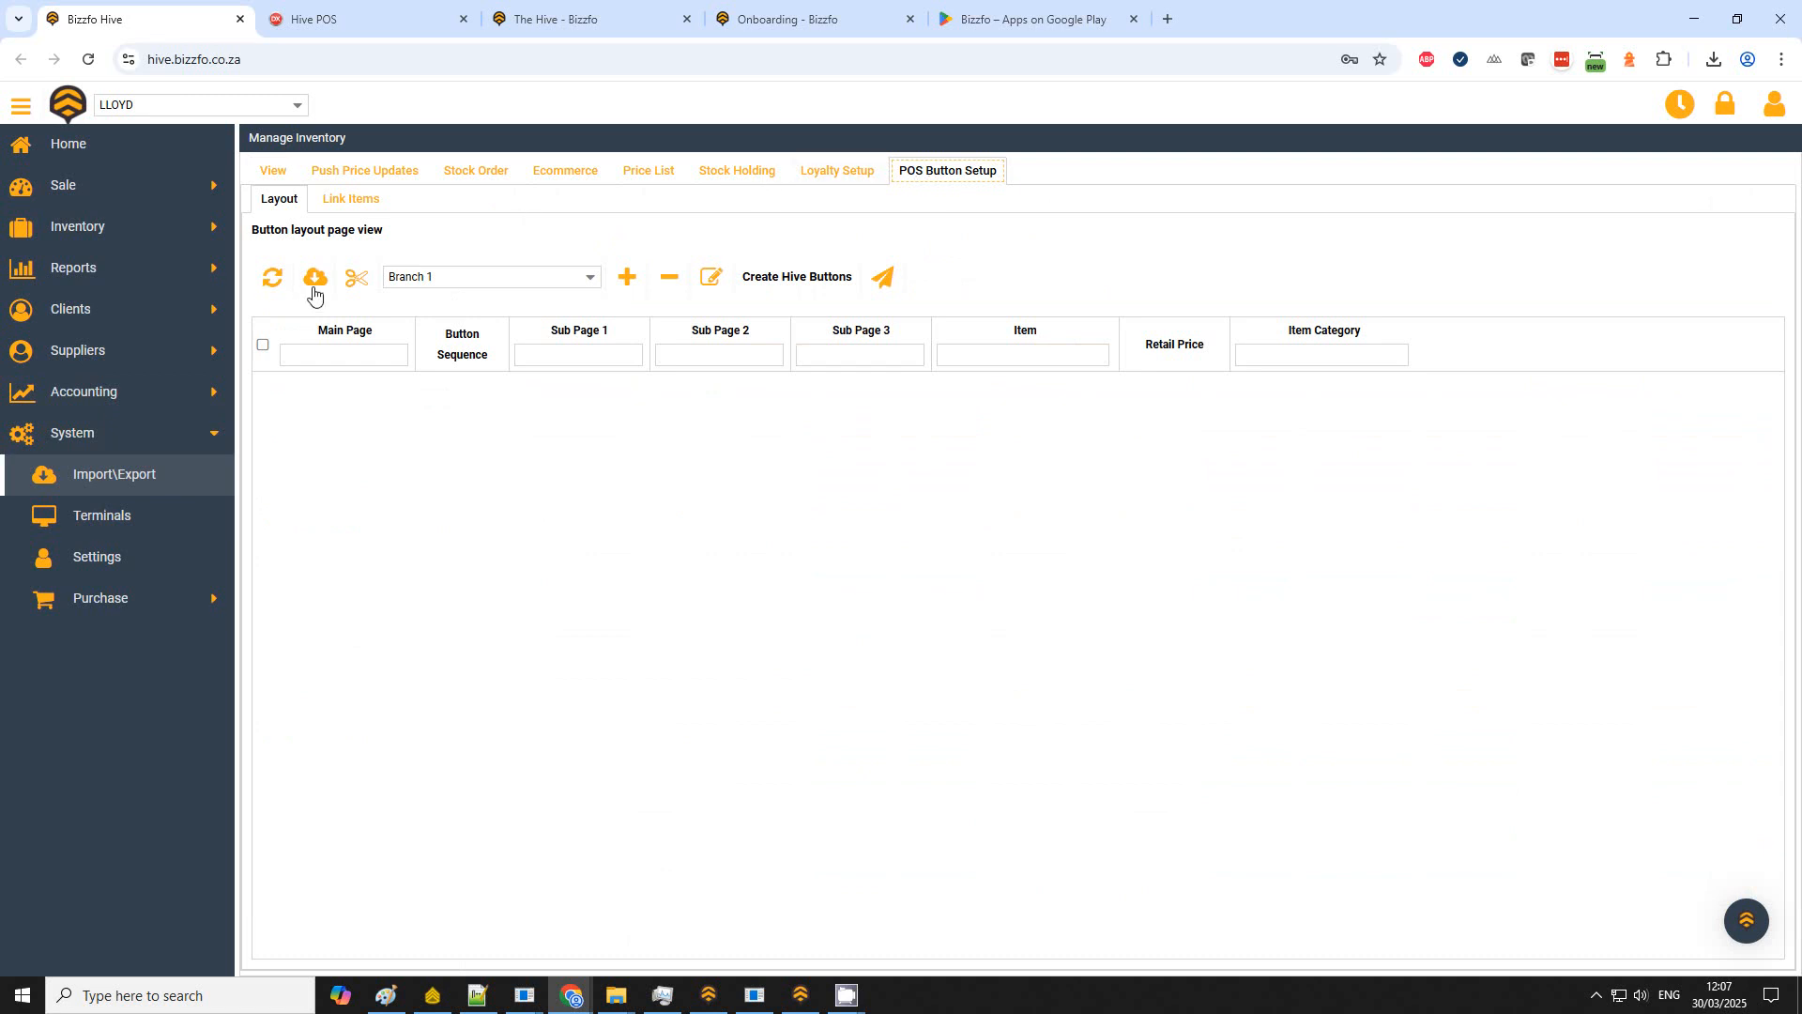
left_click(515, 278)
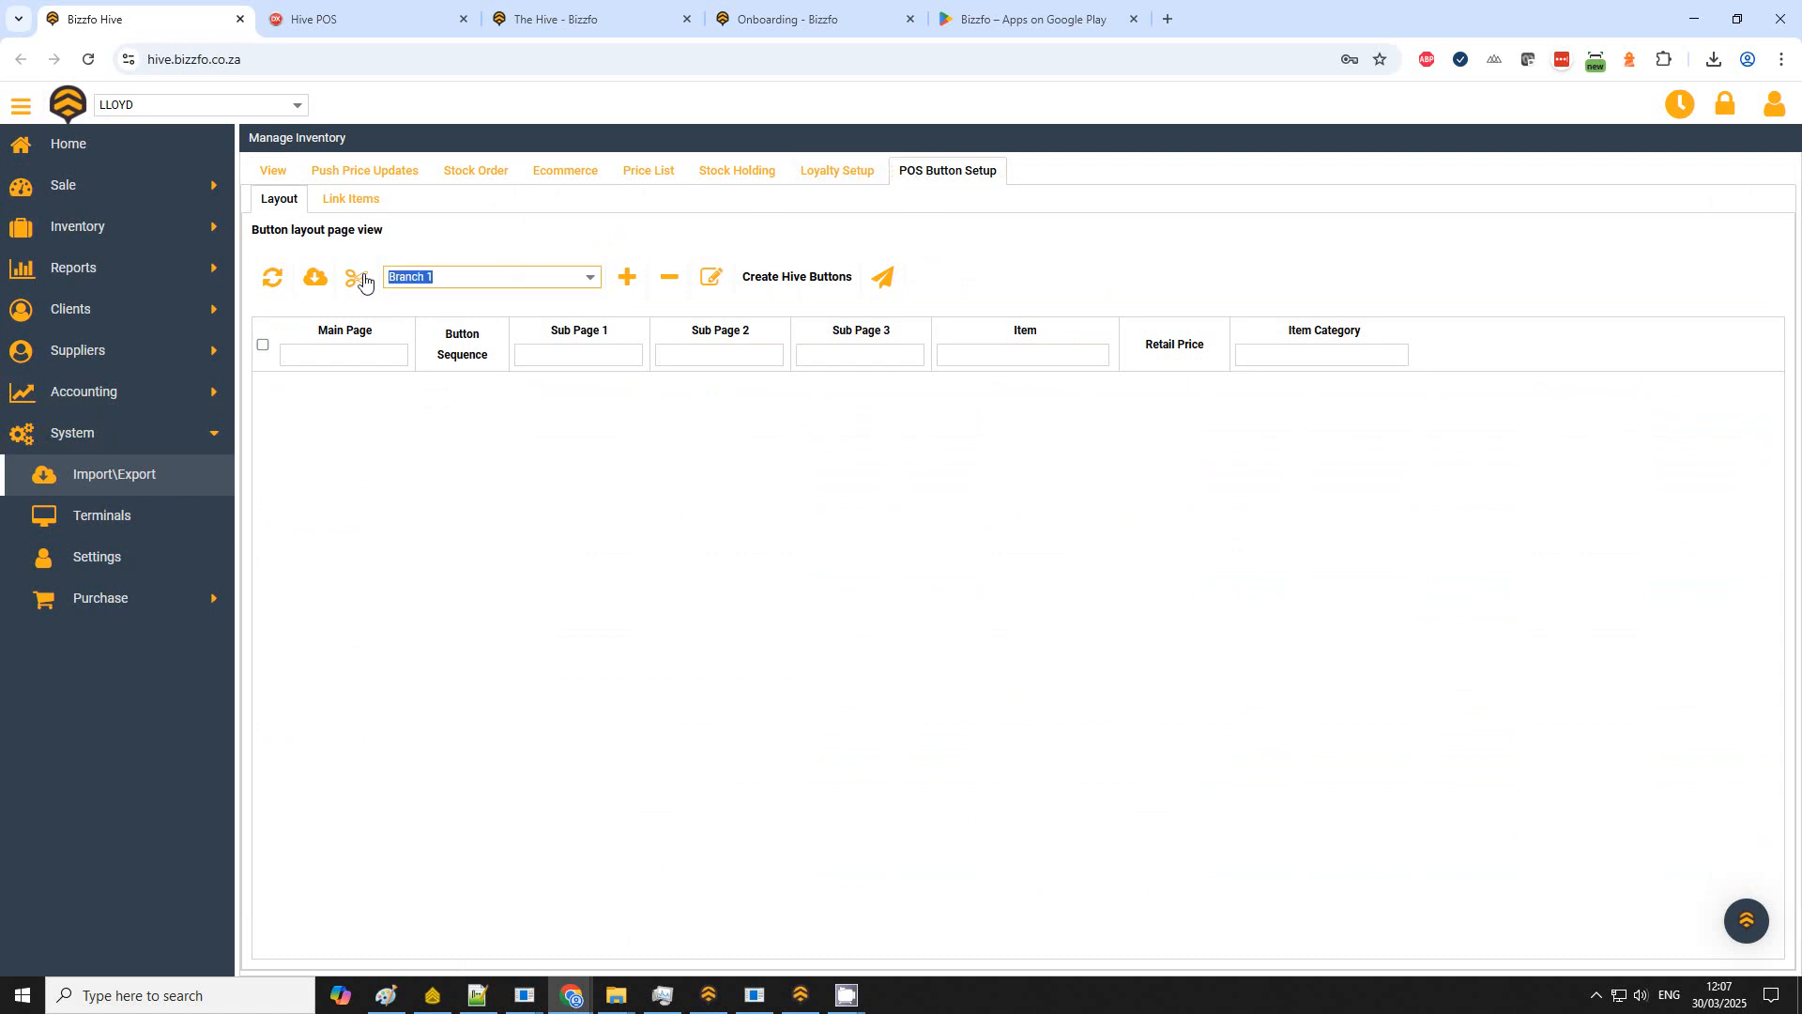
left_click(629, 280)
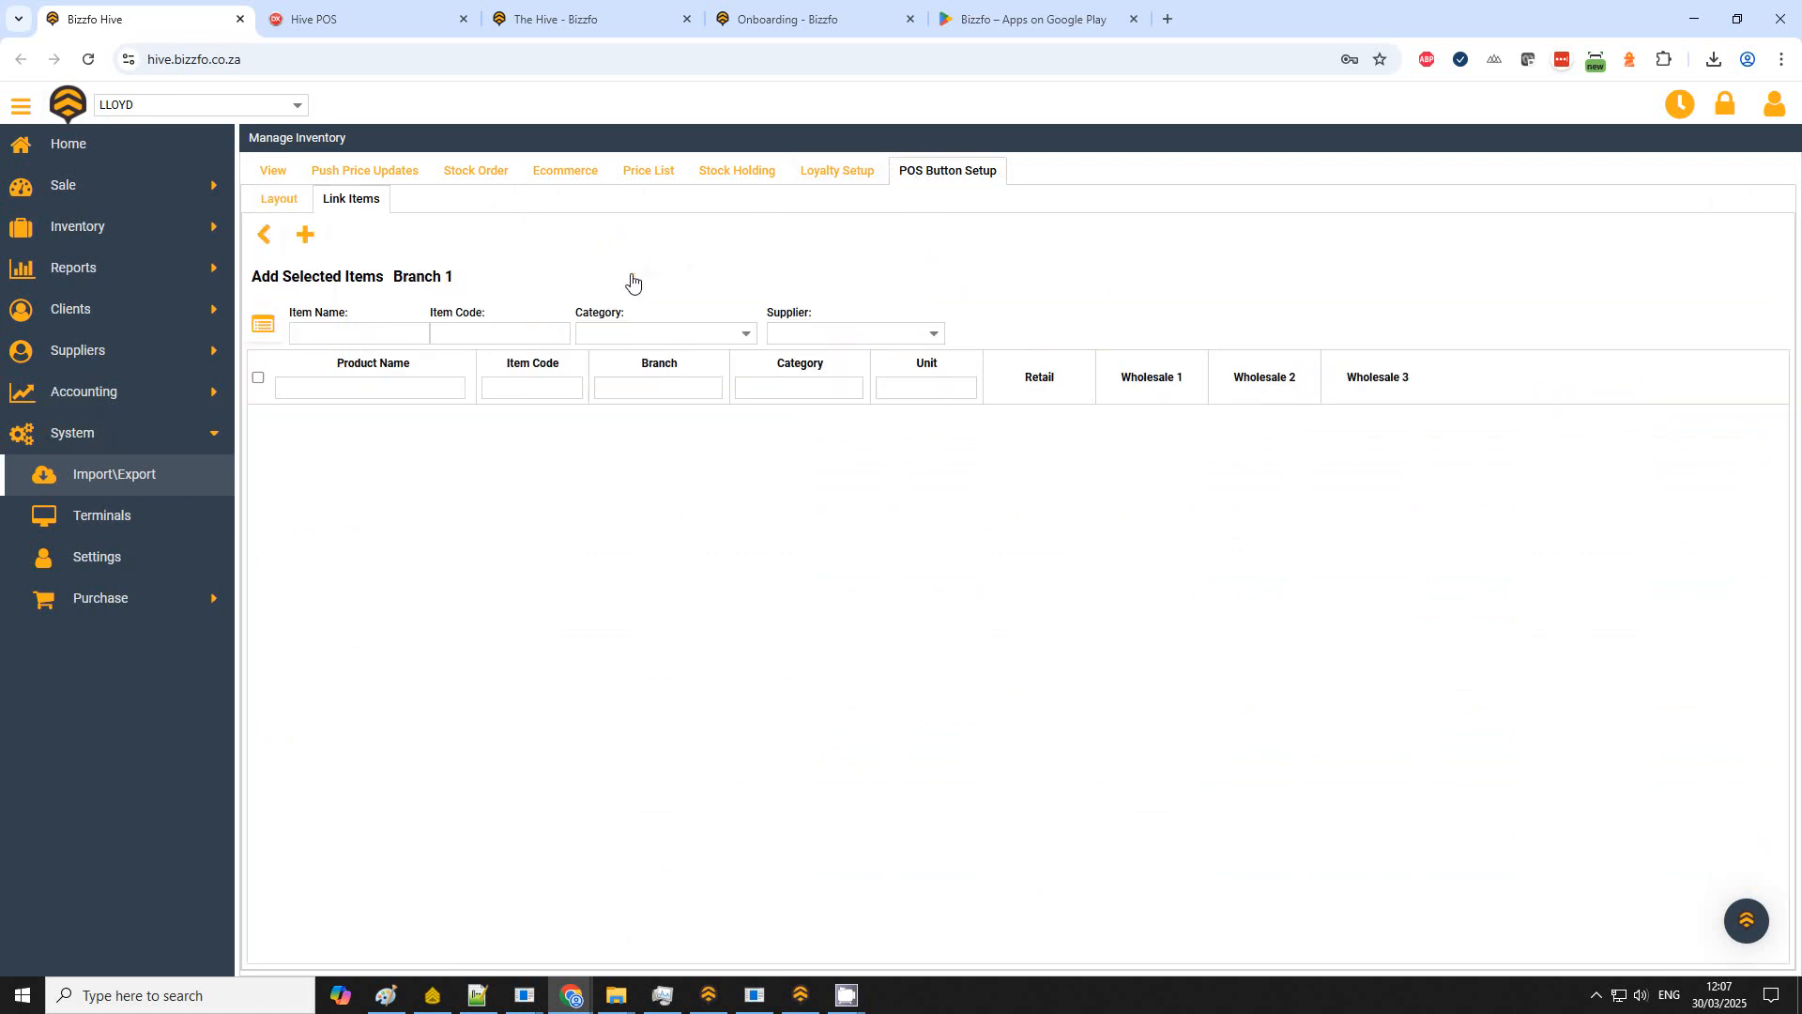
Step: List all Branch 1 items, select every item and add the selection as linked POS button items
left_click(267, 326)
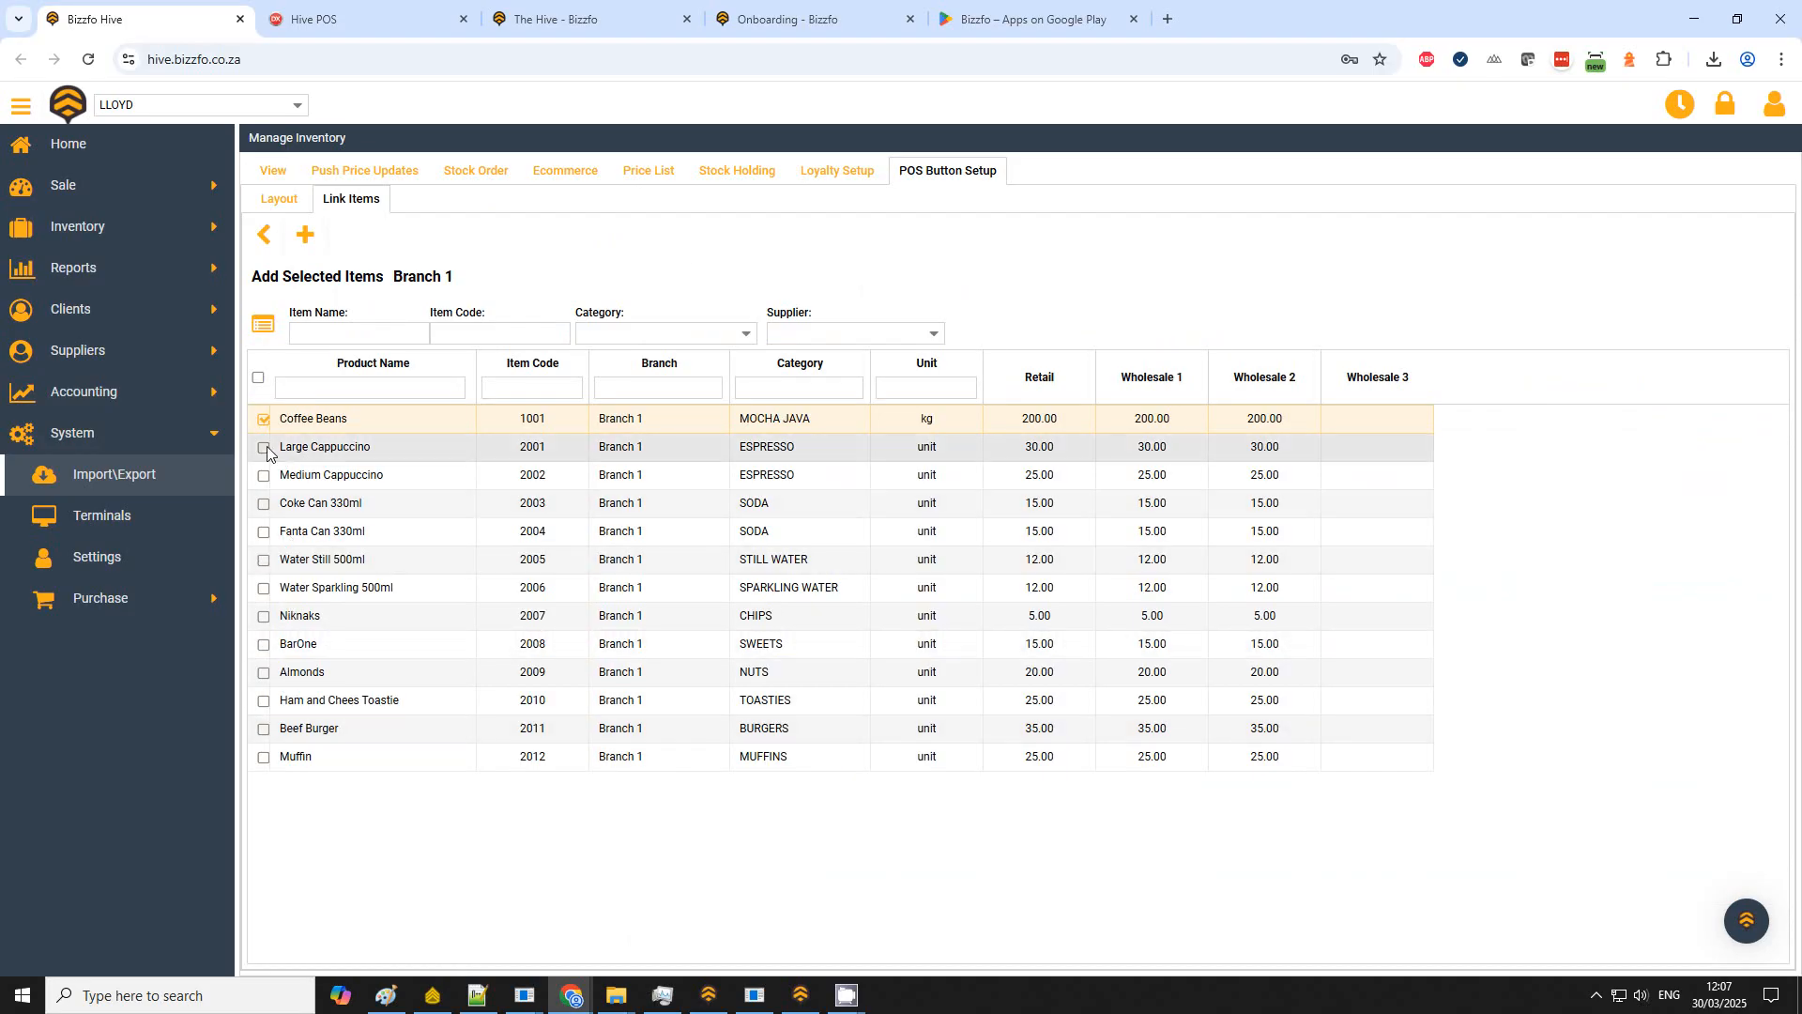
left_click(258, 378)
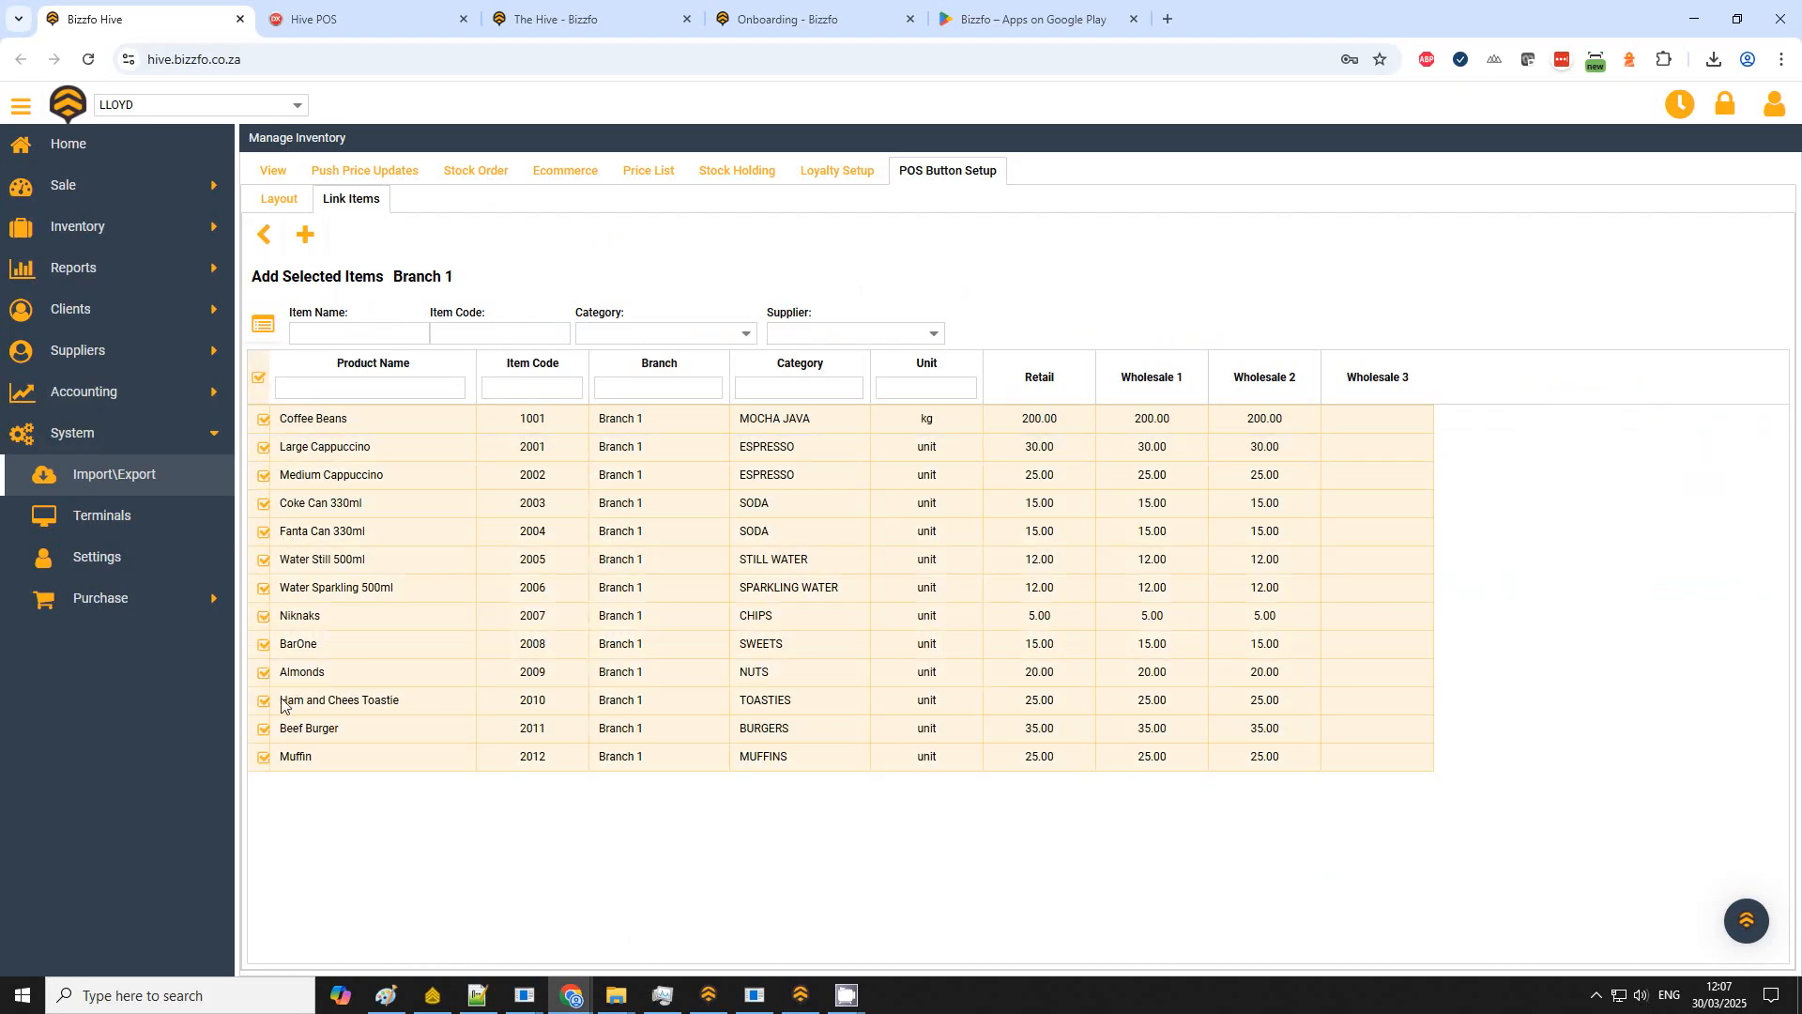
left_click(305, 235)
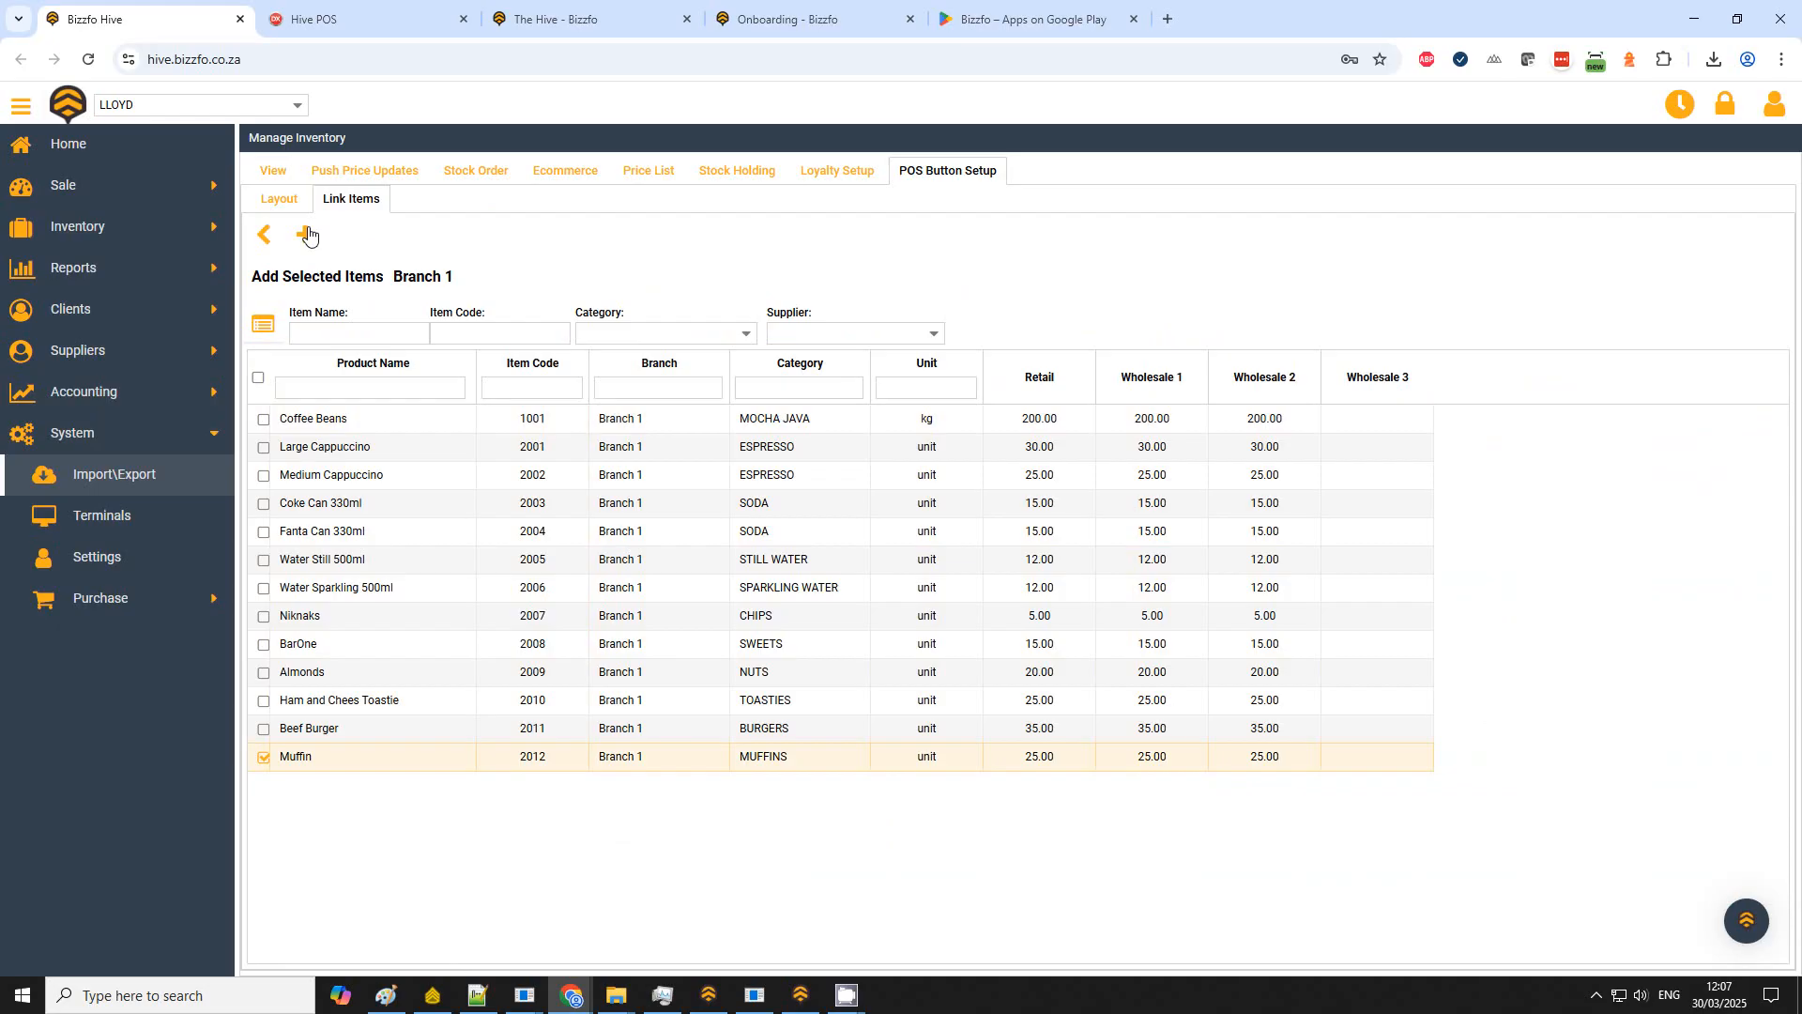
Step: Open the button layout for Branch 1 and send the buttons to the POS, acknowledging the completion notice
left_click(281, 199)
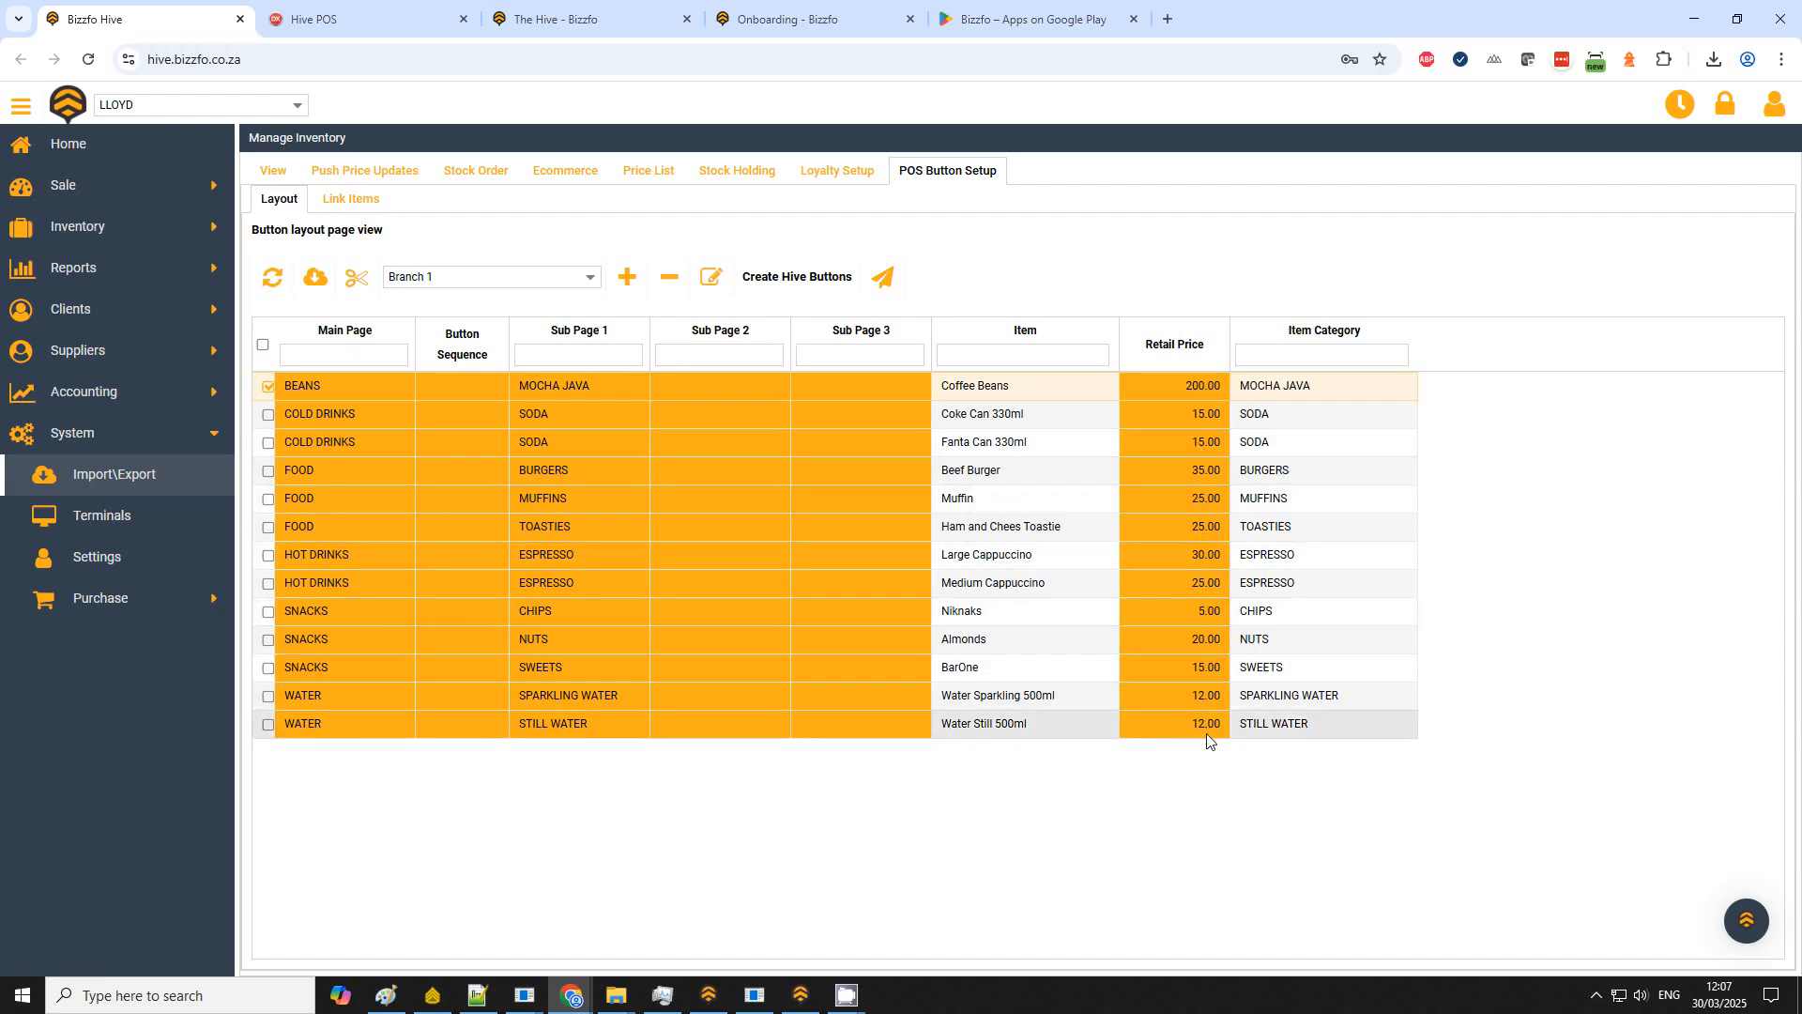
left_click(882, 287)
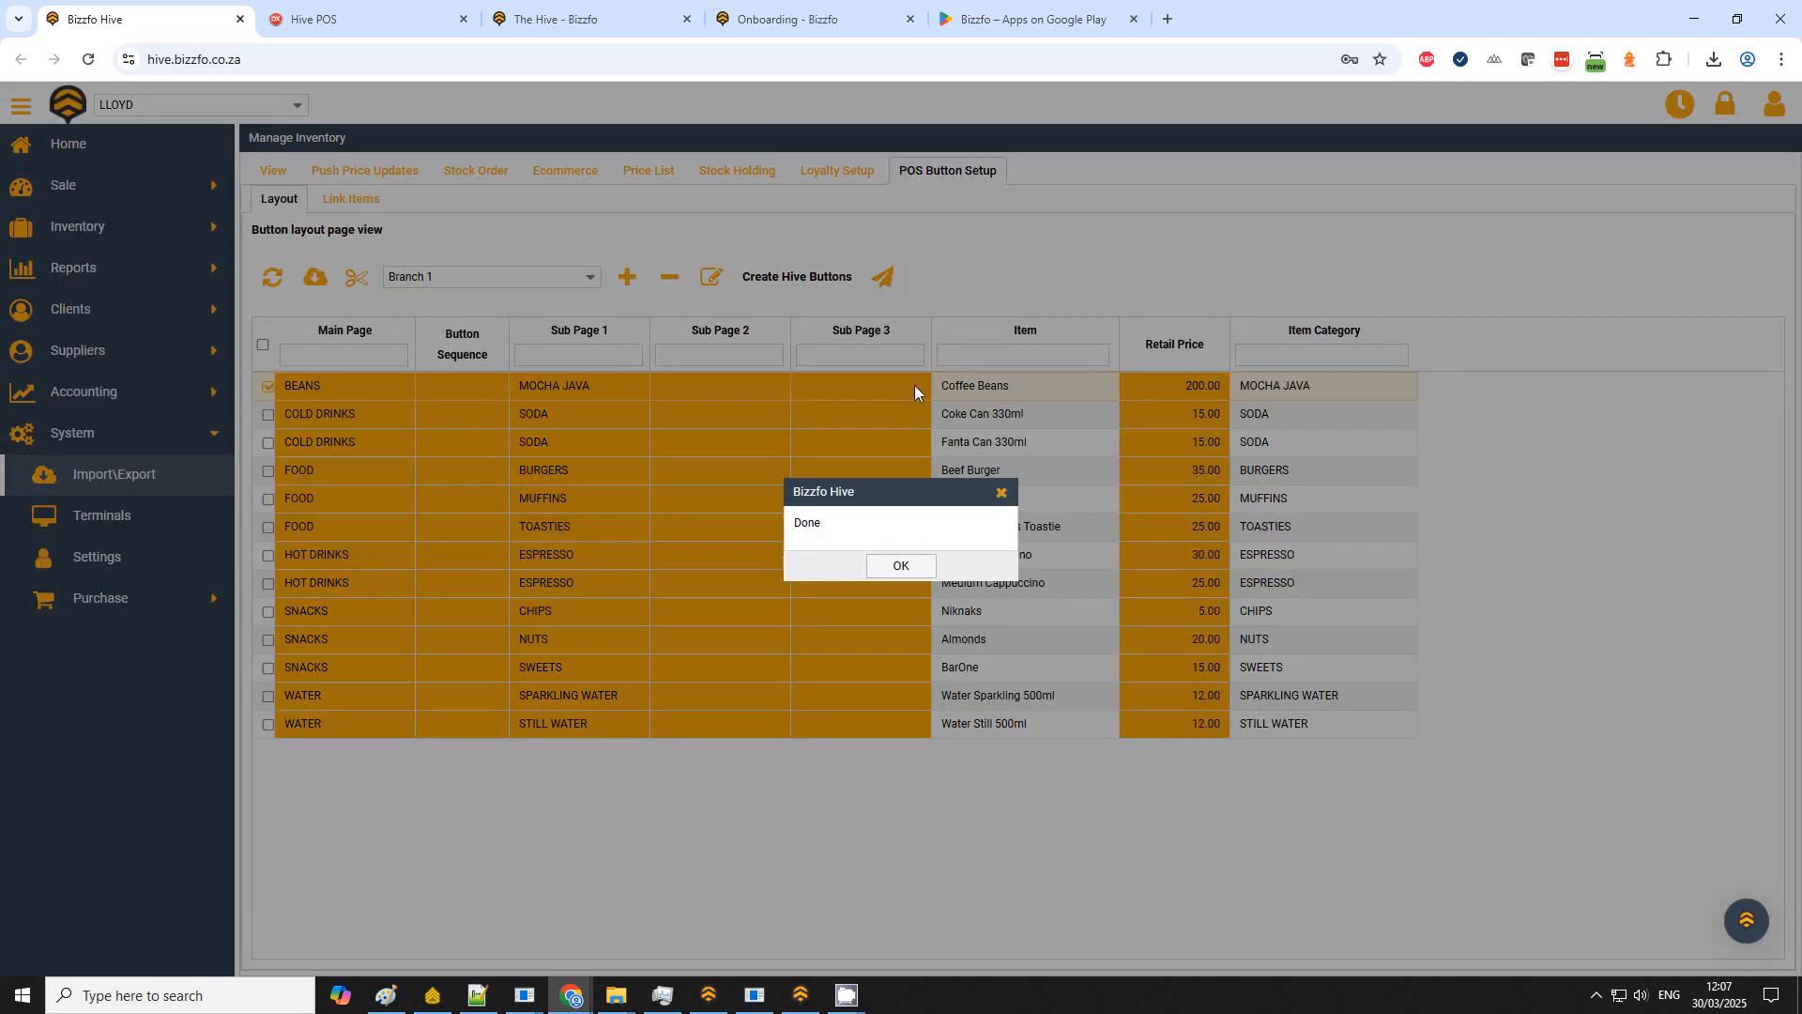
left_click(907, 569)
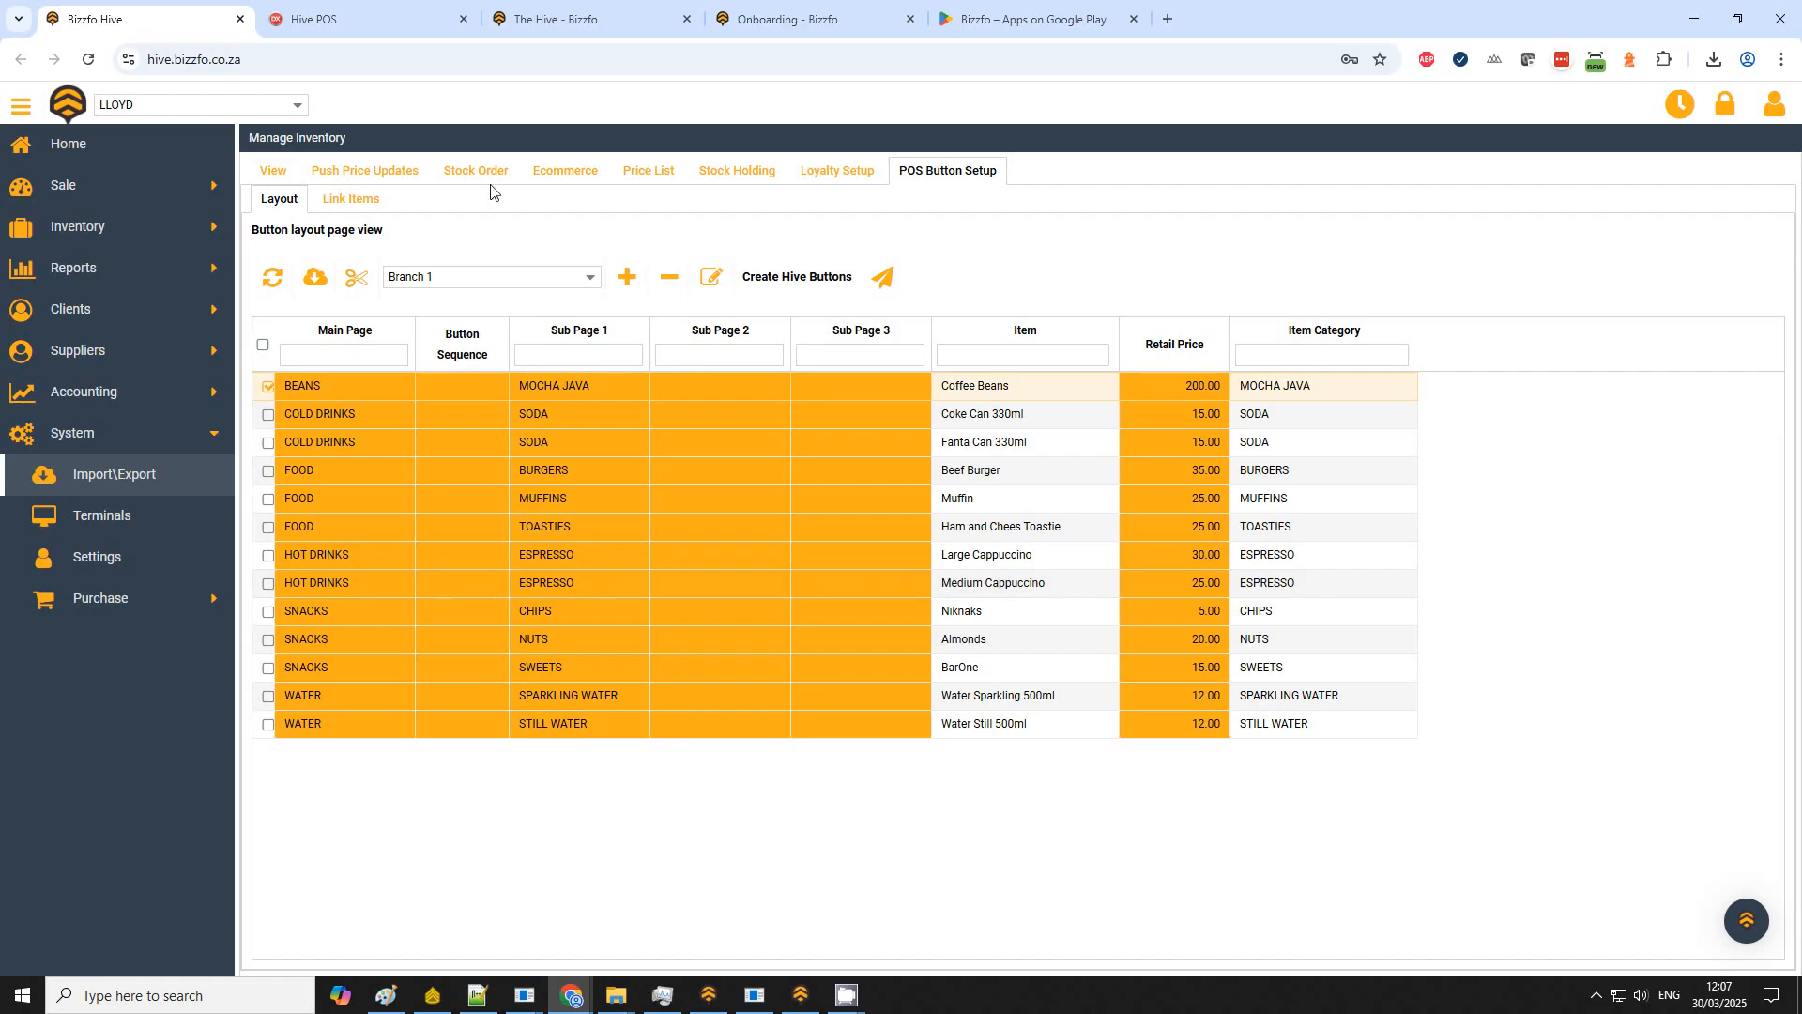
Step: Switch to the Hive POS tab and open the Point Of Sale screen
left_click(81, 148)
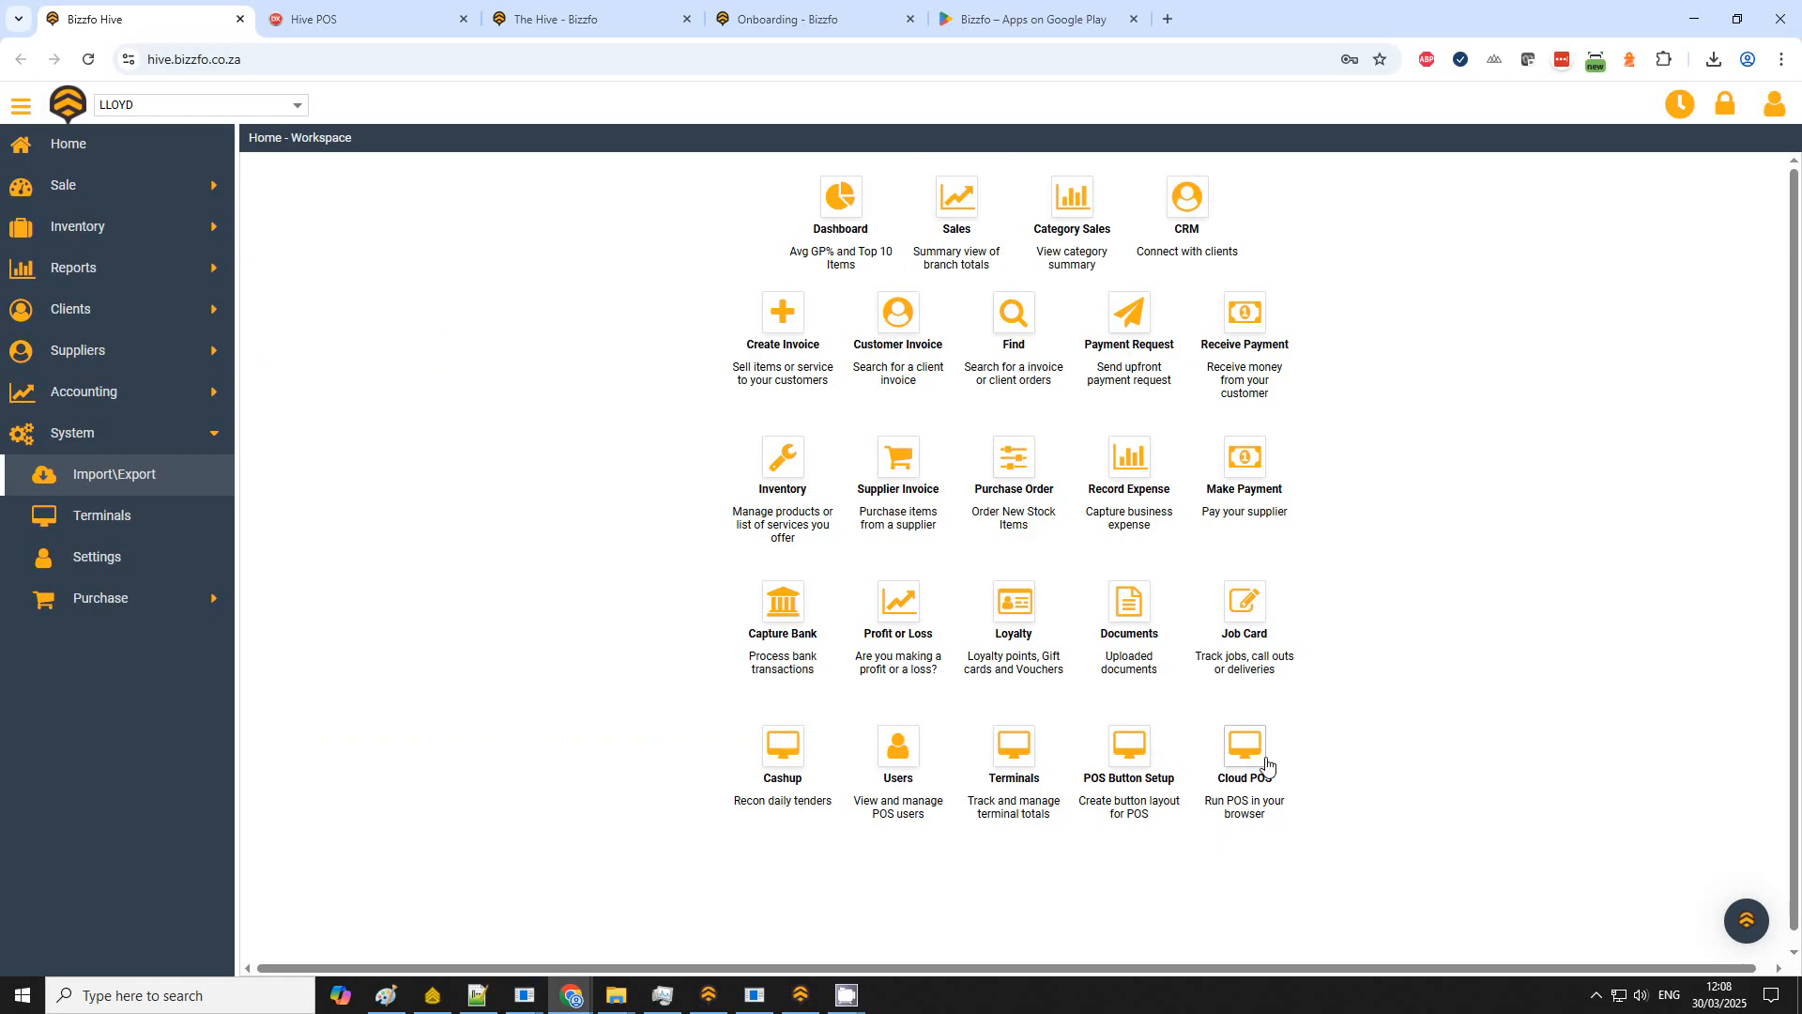
left_click(340, 25)
left_click(354, 61)
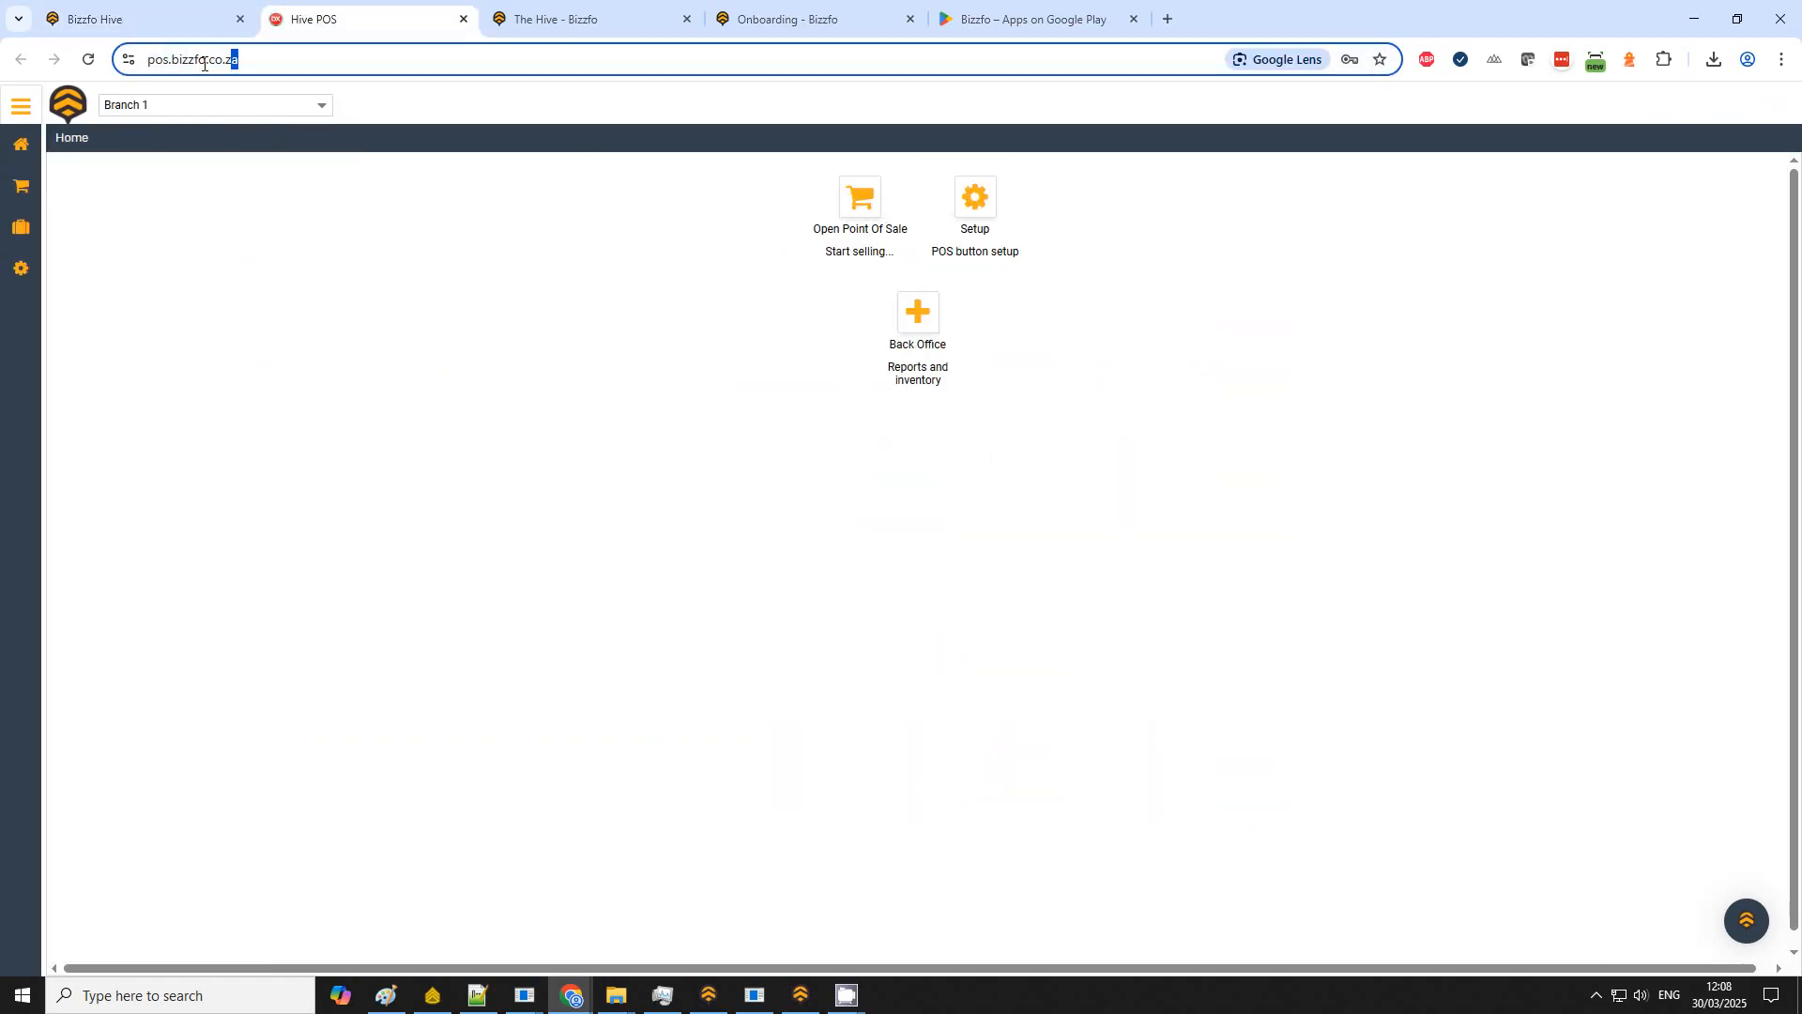
left_click(881, 229)
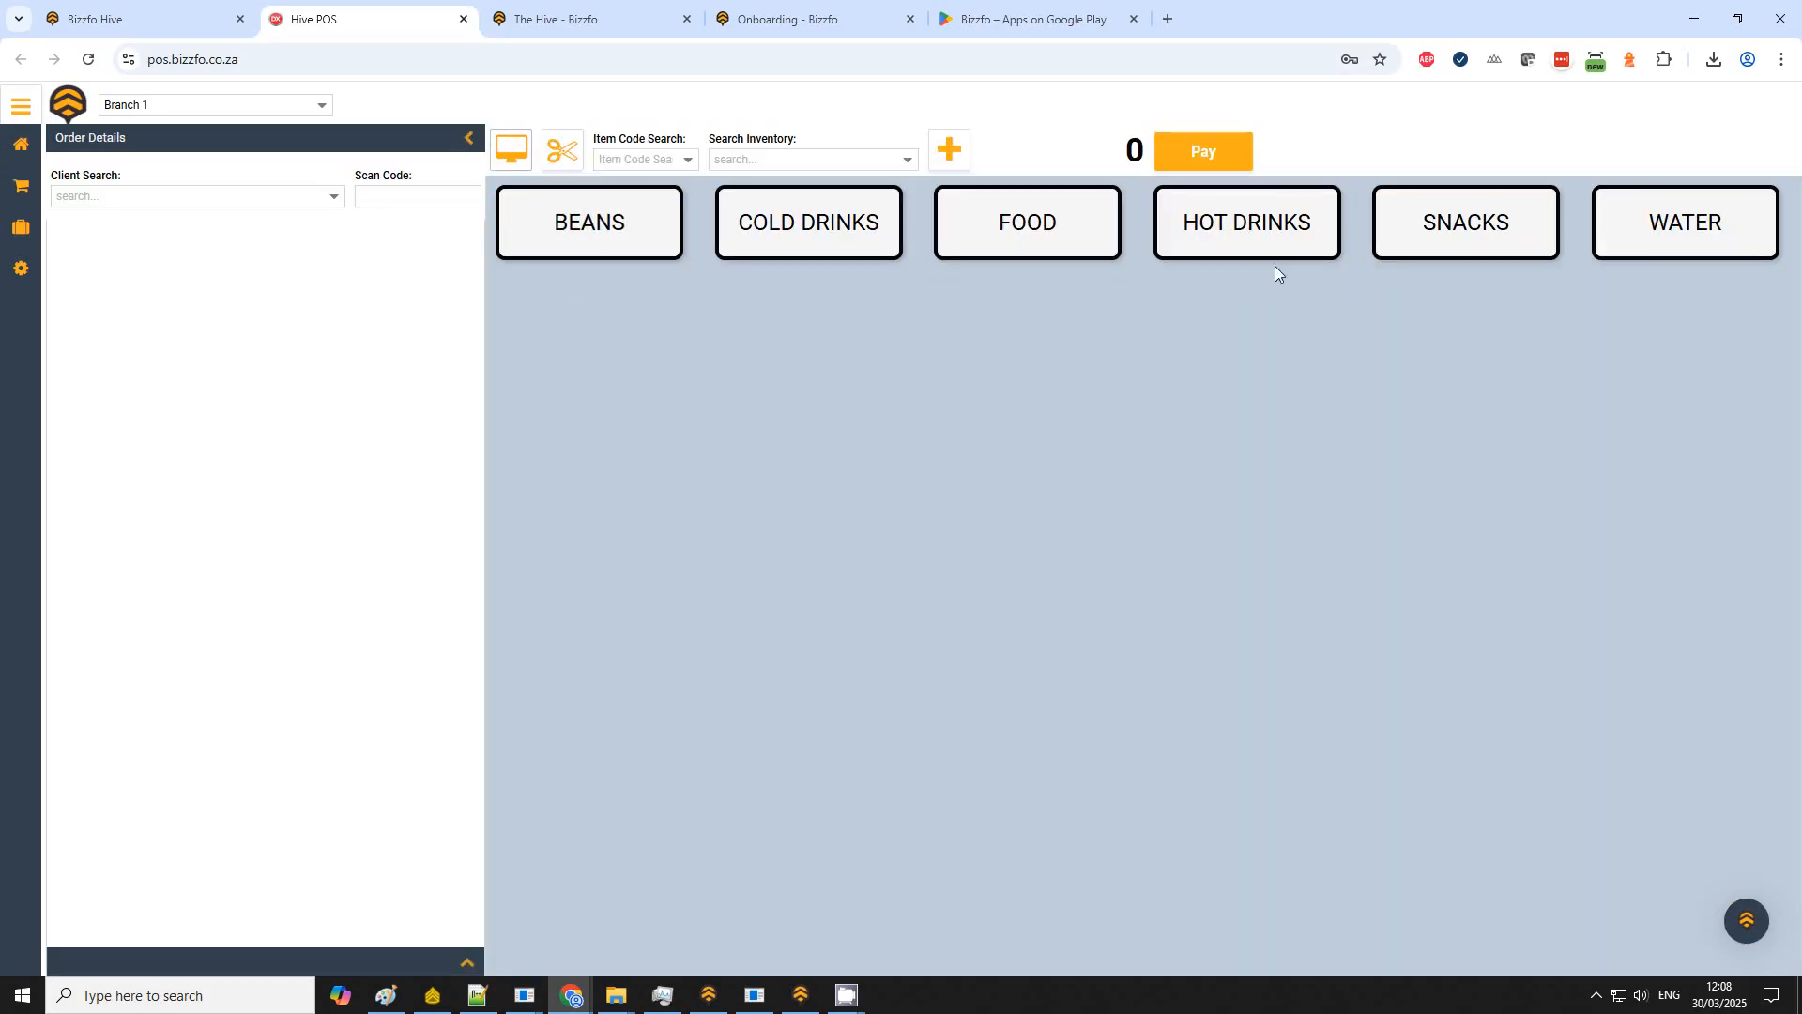
Step: Ring up two Coke Can 330ml and one Fanta Can 330ml from Cold Drinks > Soda, then go back
left_click(833, 229)
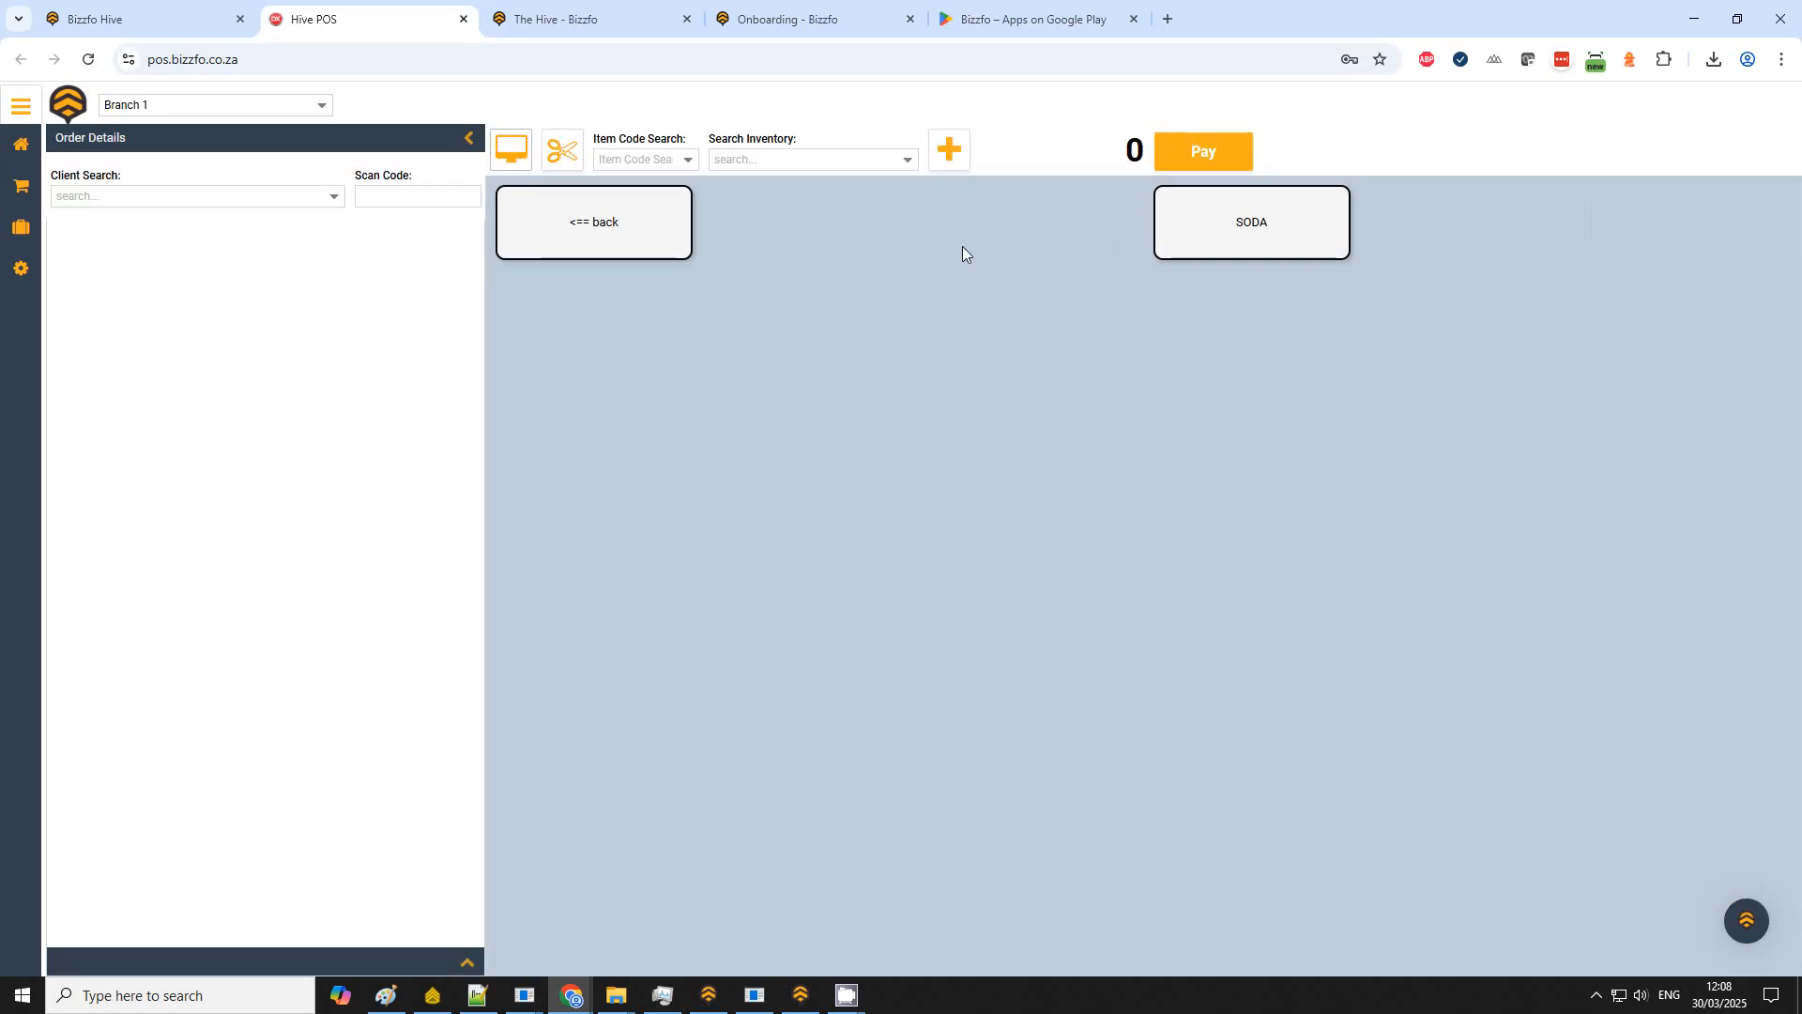
left_click(1249, 223)
left_click(1053, 242)
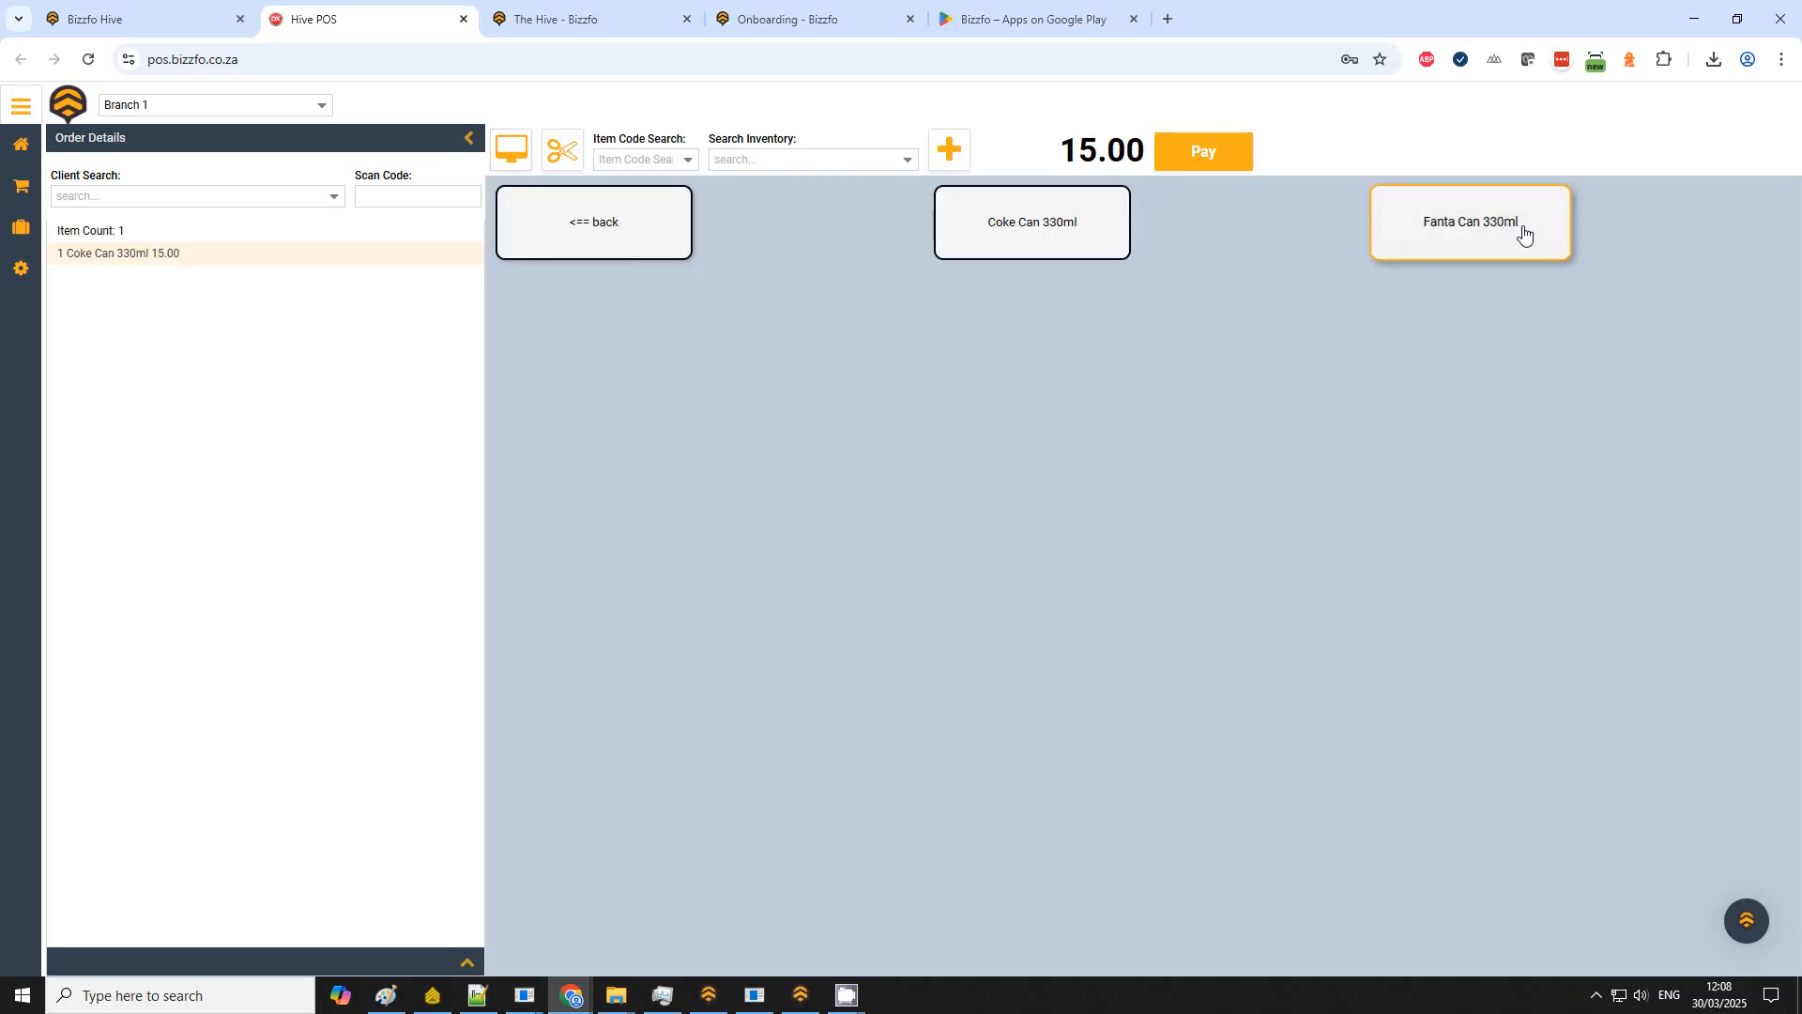
left_click(1523, 230)
left_click(1107, 243)
left_click(615, 242)
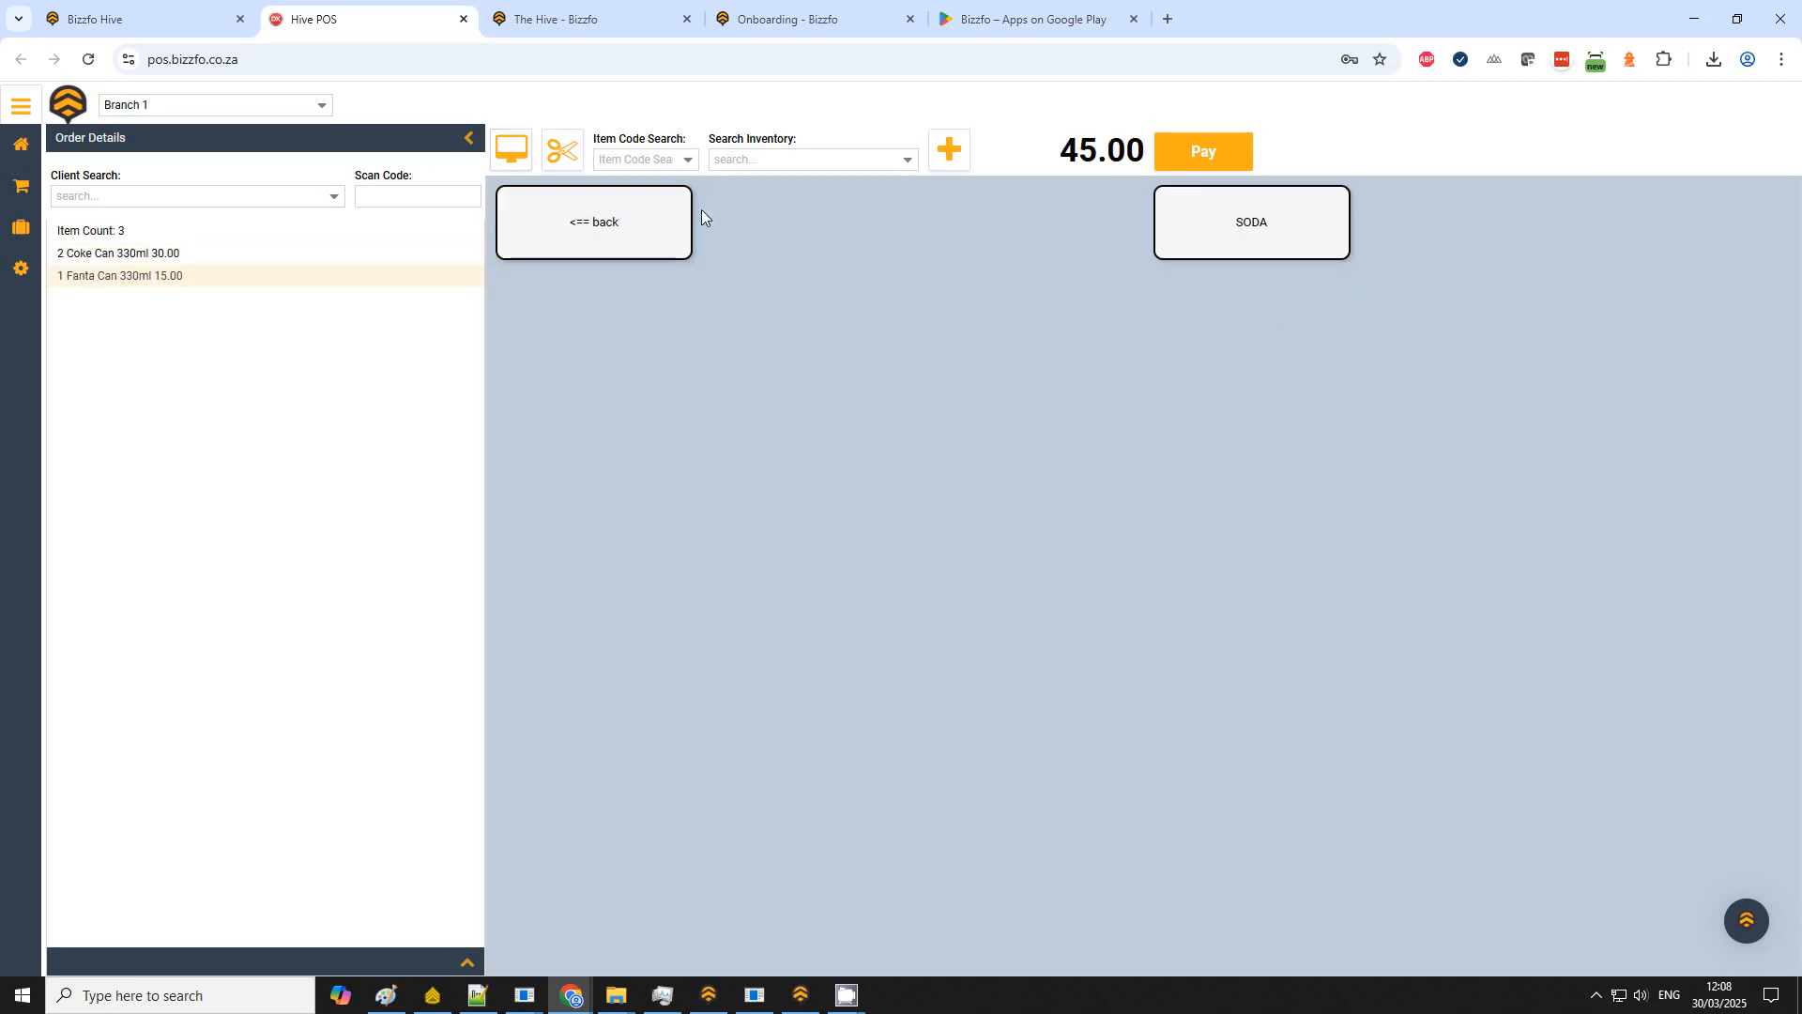
Step: Add a Large Cappuccino and a Medium Cappuccino to the order from Hot Drinks > Espresso
left_click(589, 234)
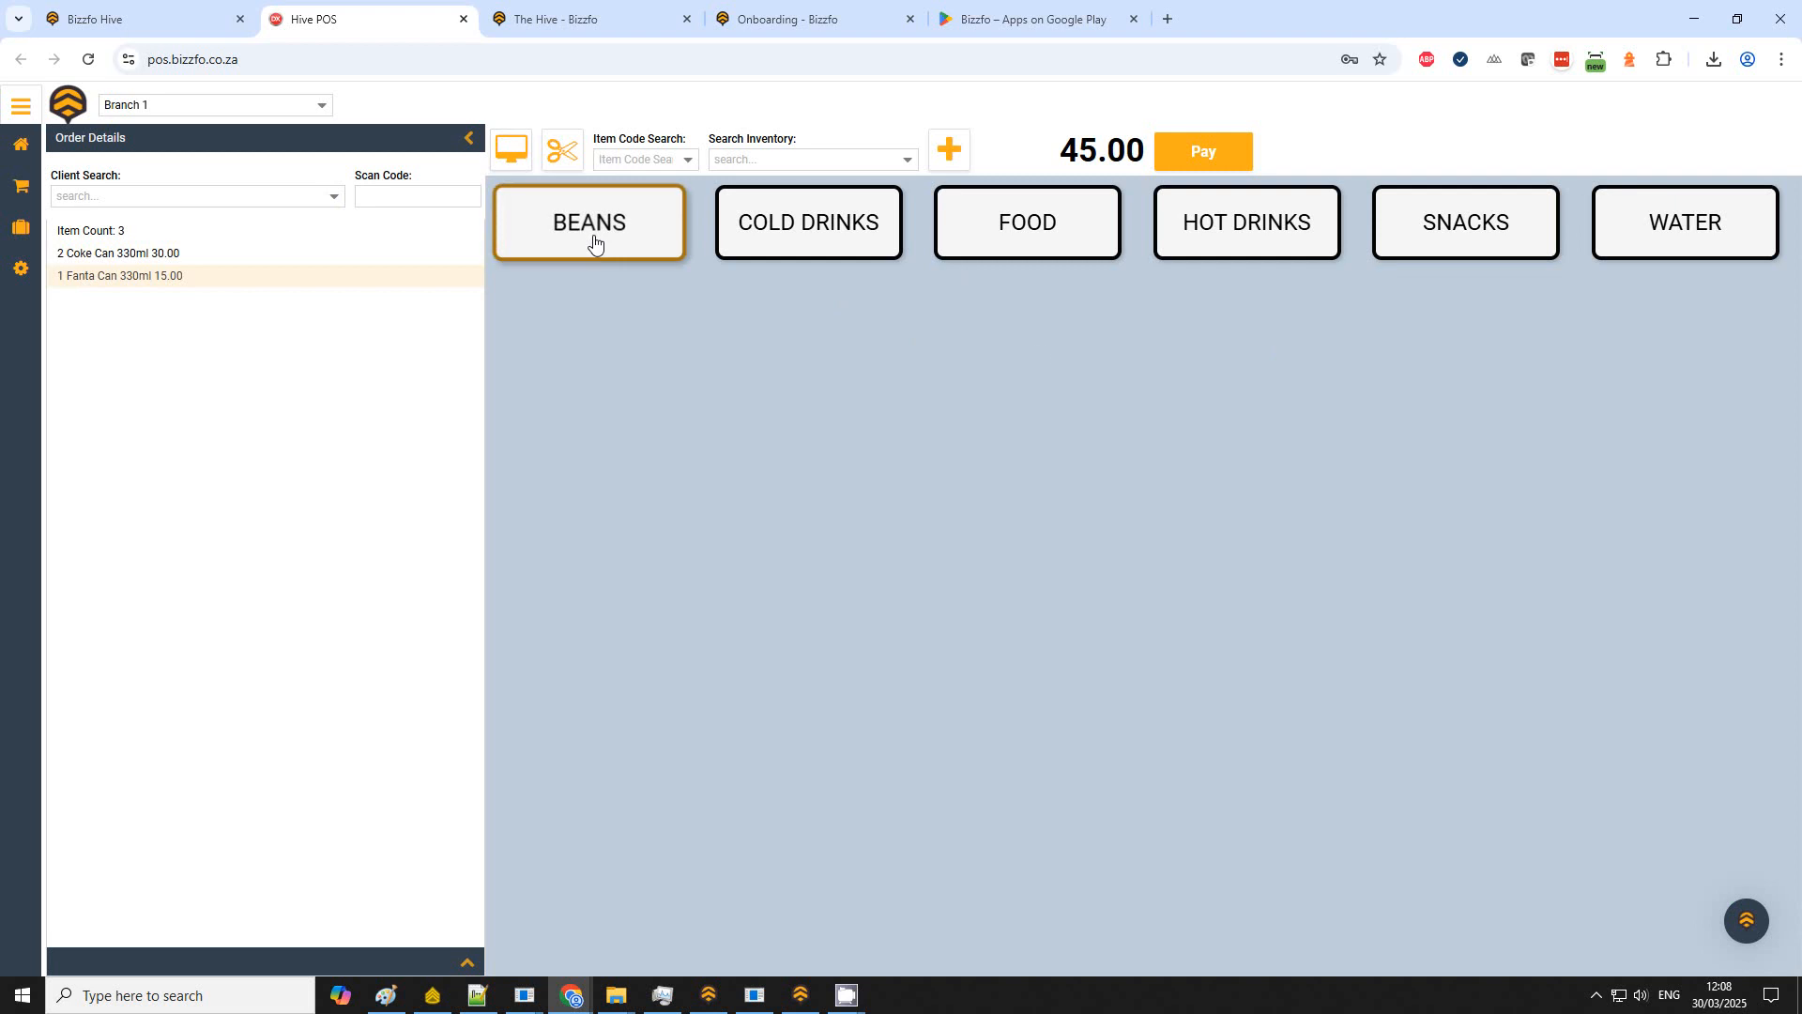
left_click(1259, 225)
left_click(1252, 230)
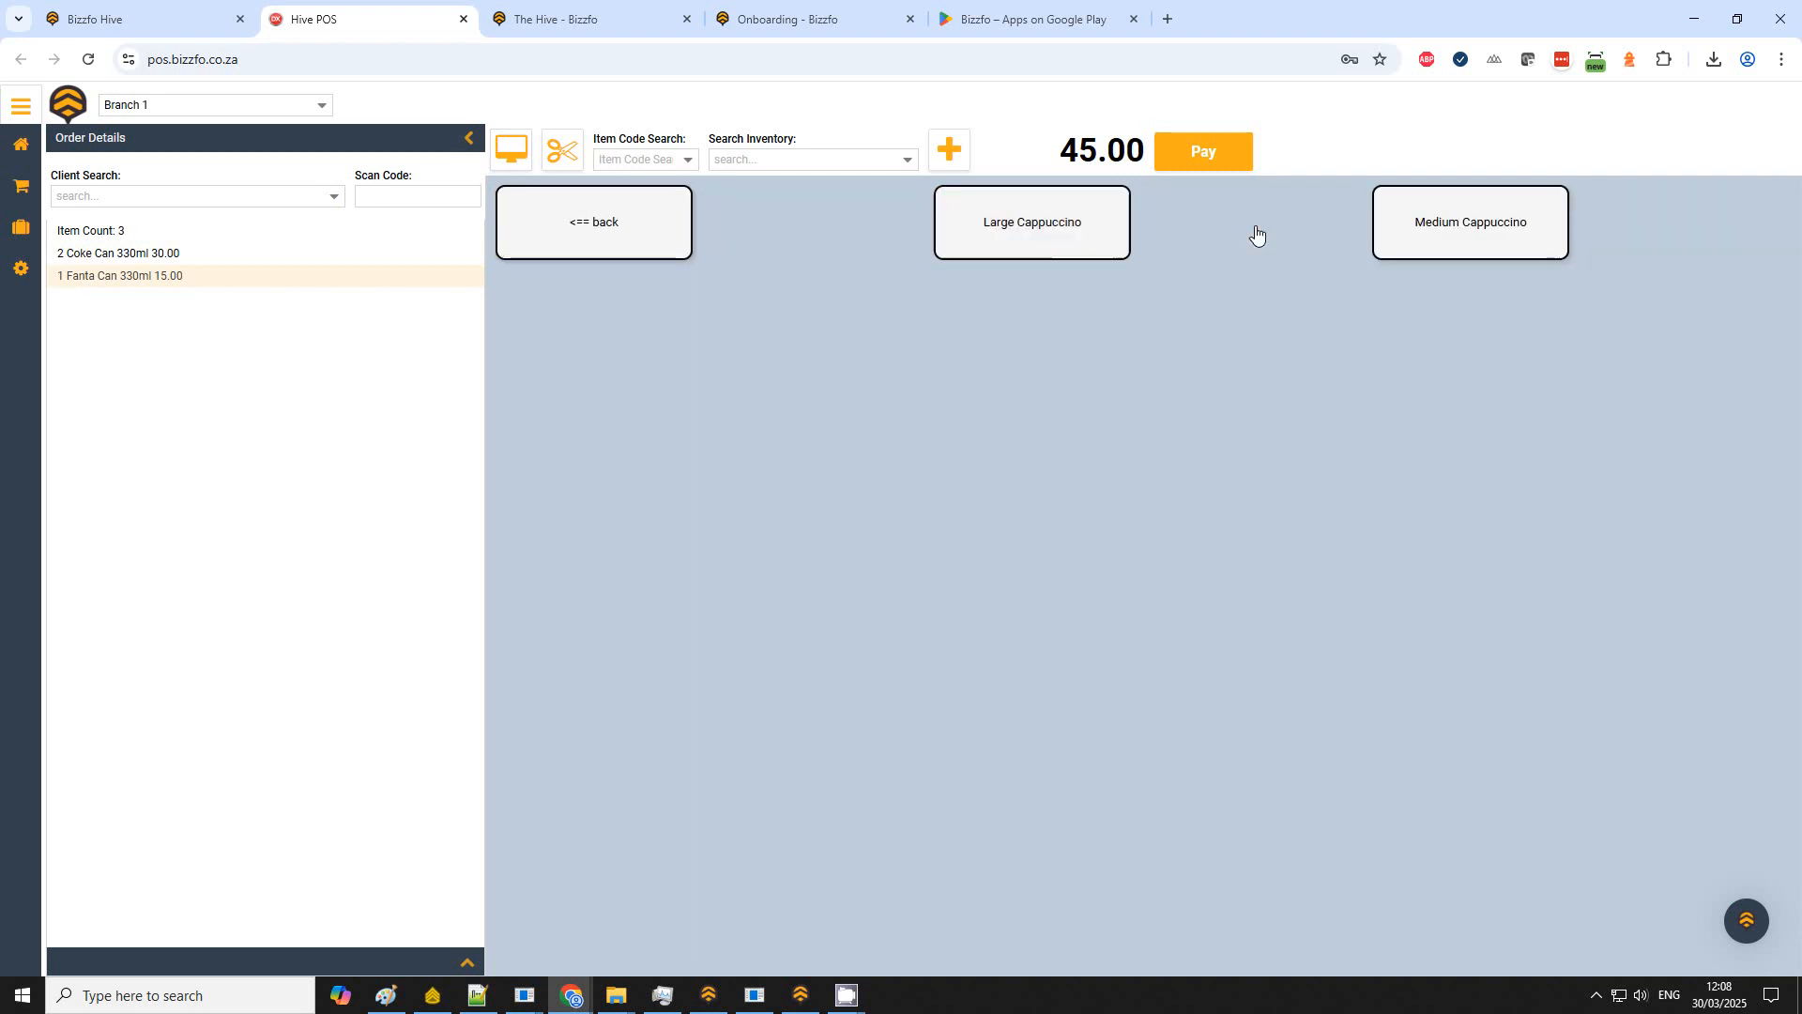
left_click(1050, 241)
left_click(1408, 242)
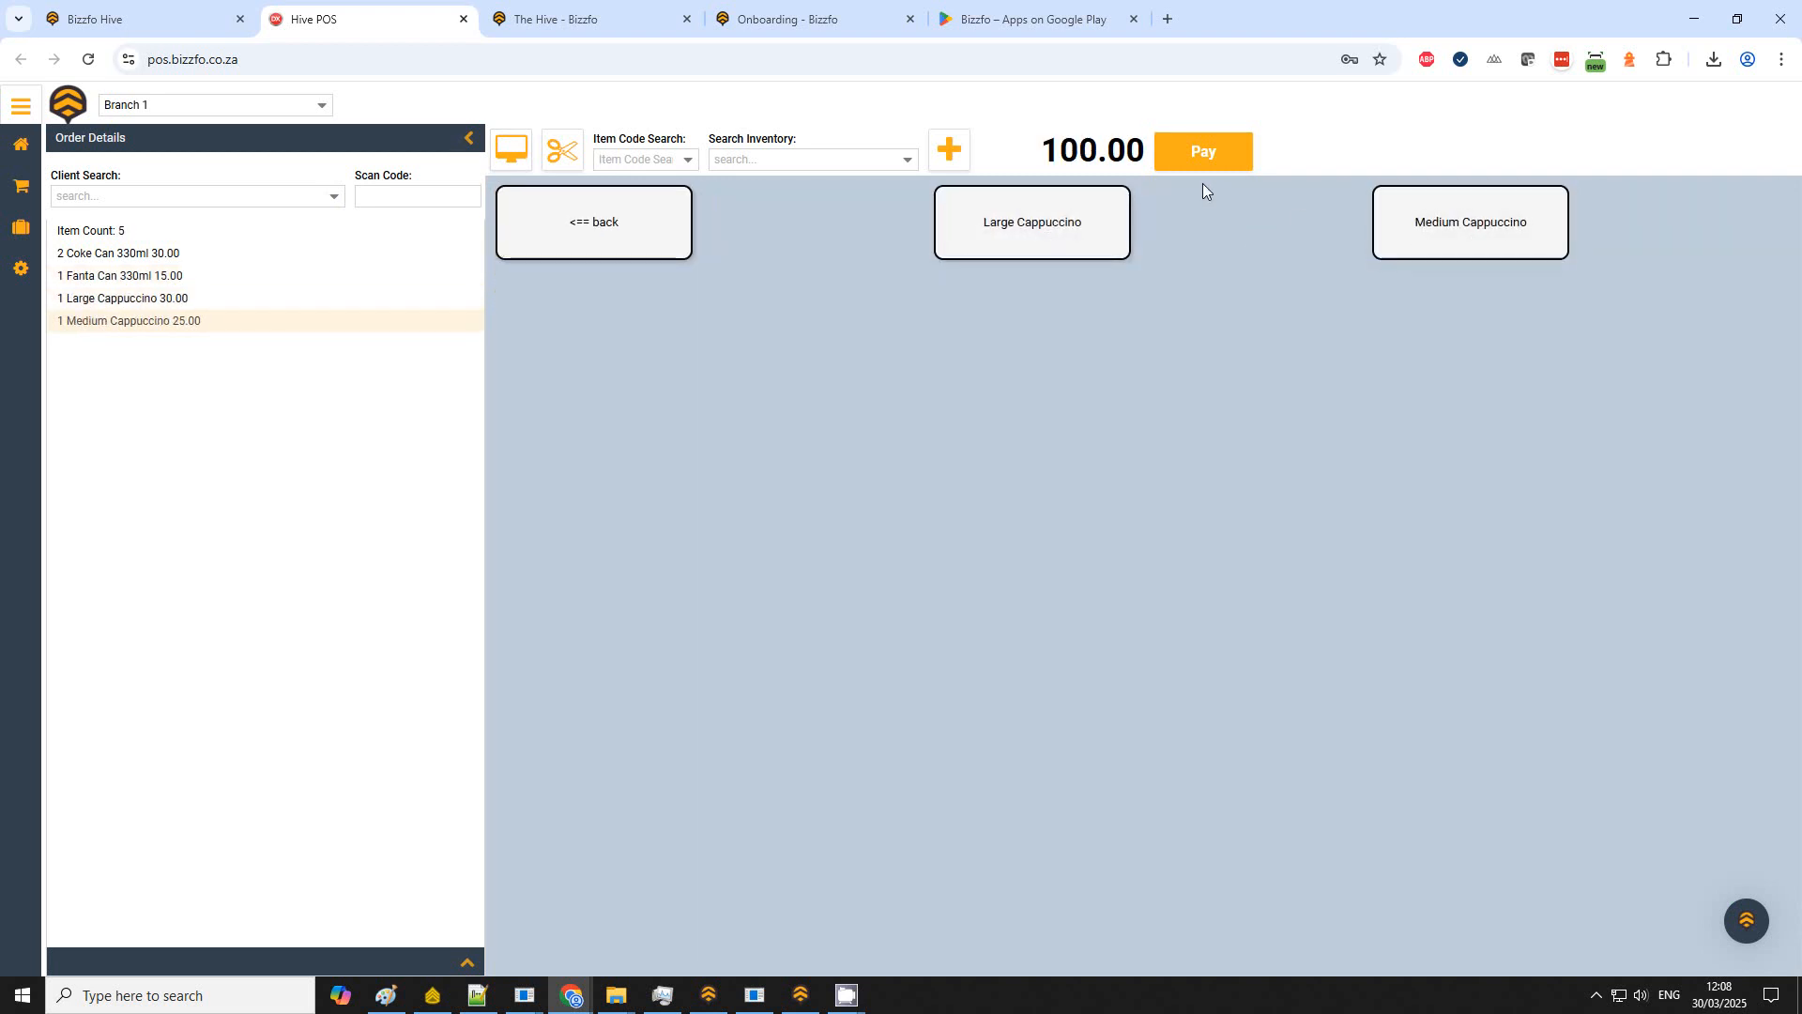
Step: Pay the order with a 100 cash tender and close the invoice preview
left_click(1204, 156)
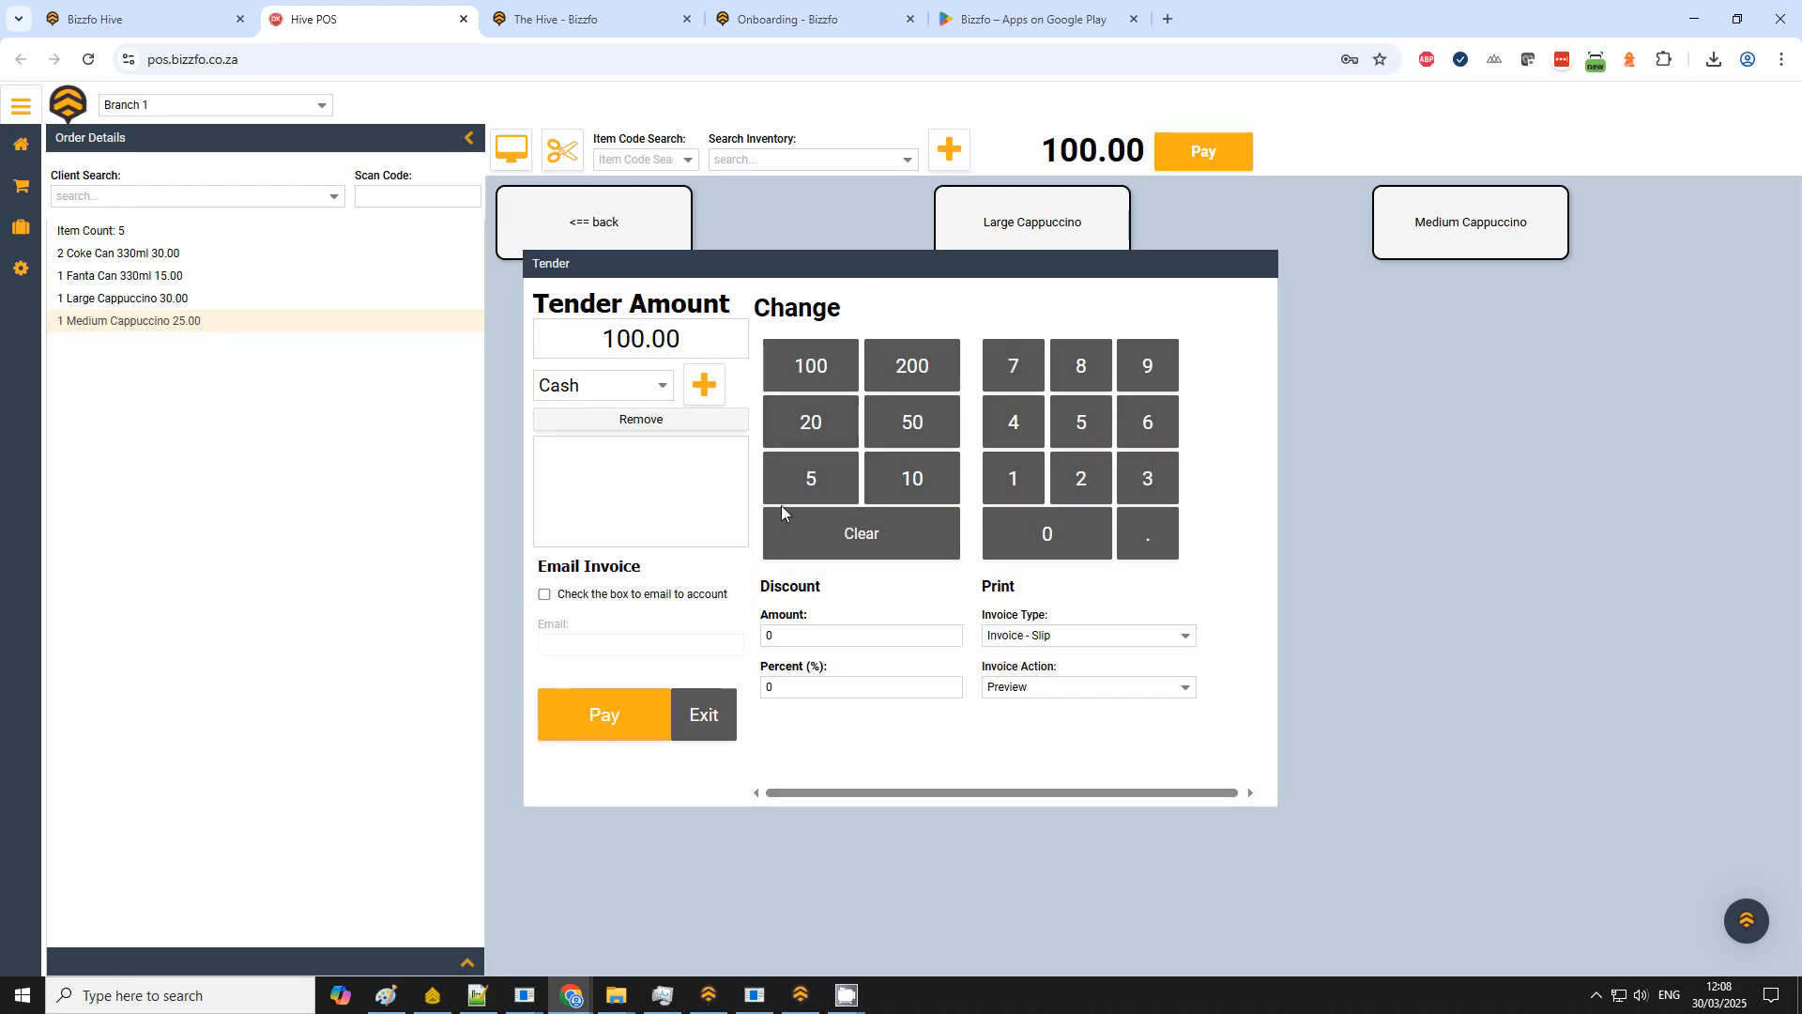
left_click(721, 387)
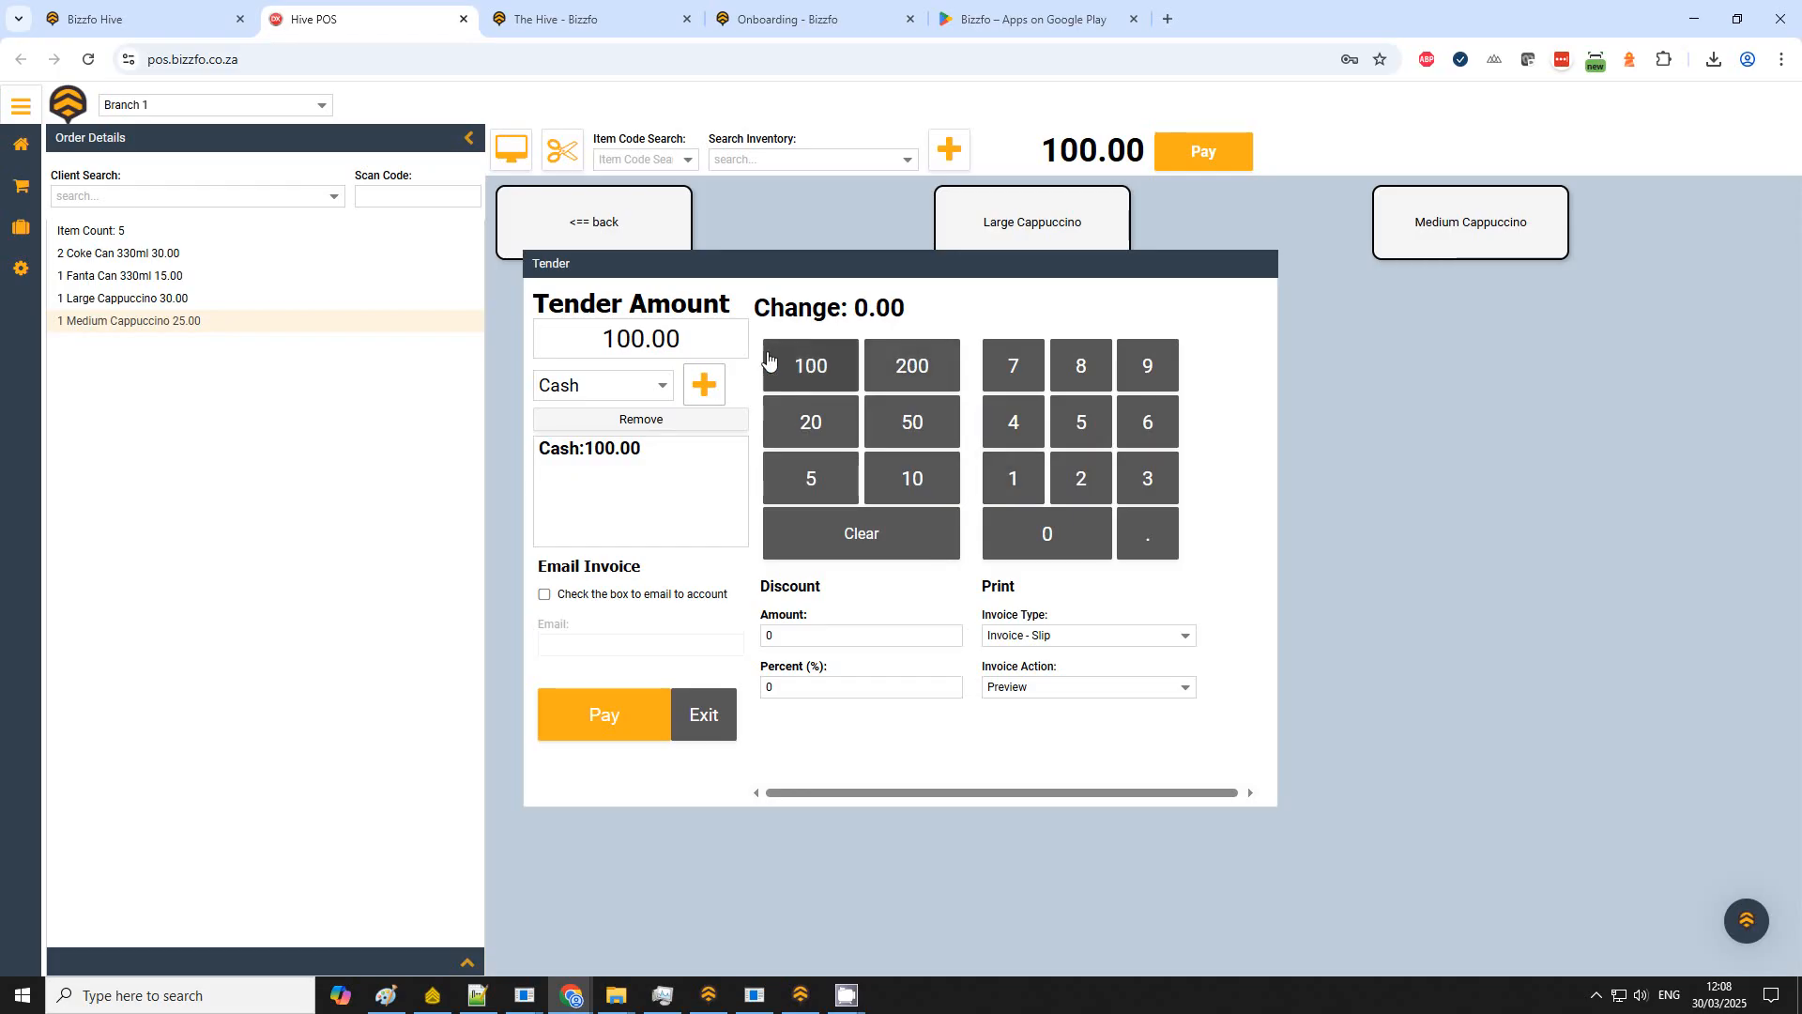
left_click(594, 721)
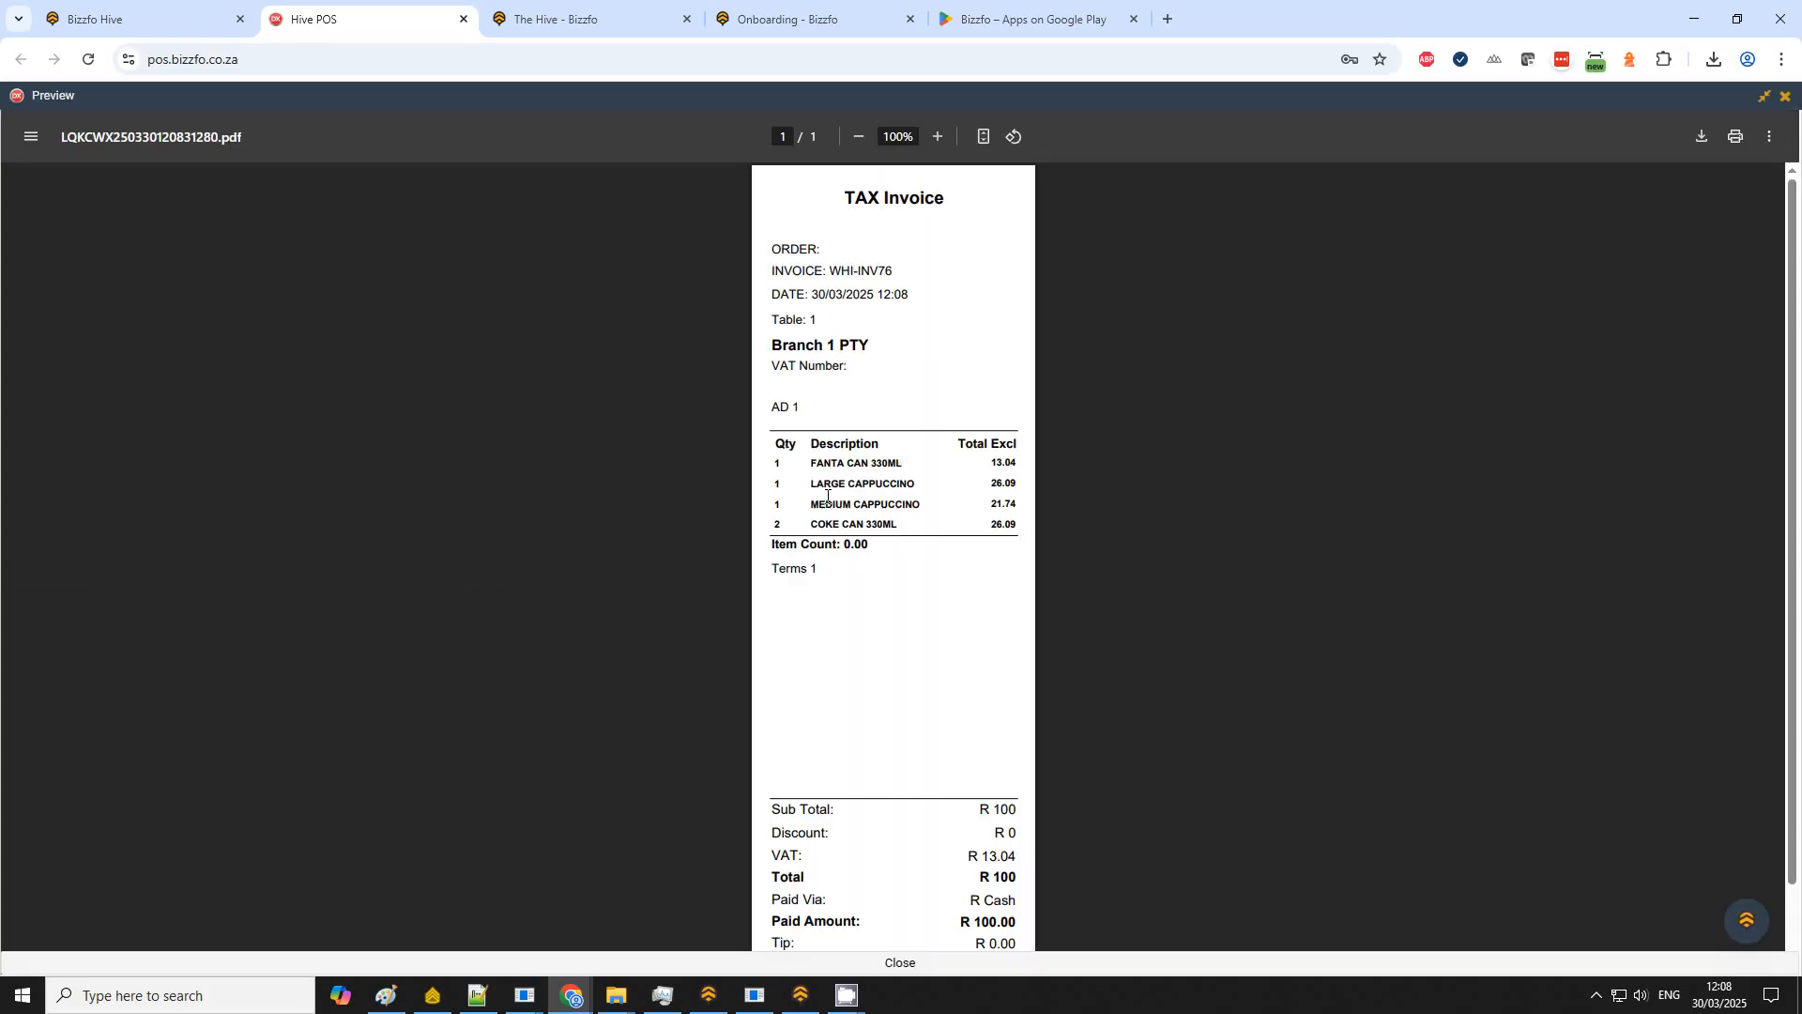
left_click(1786, 96)
Step: Switch to the desktop Bizzfo Point Of Sale and return to its home menu
key("alt+Tab")
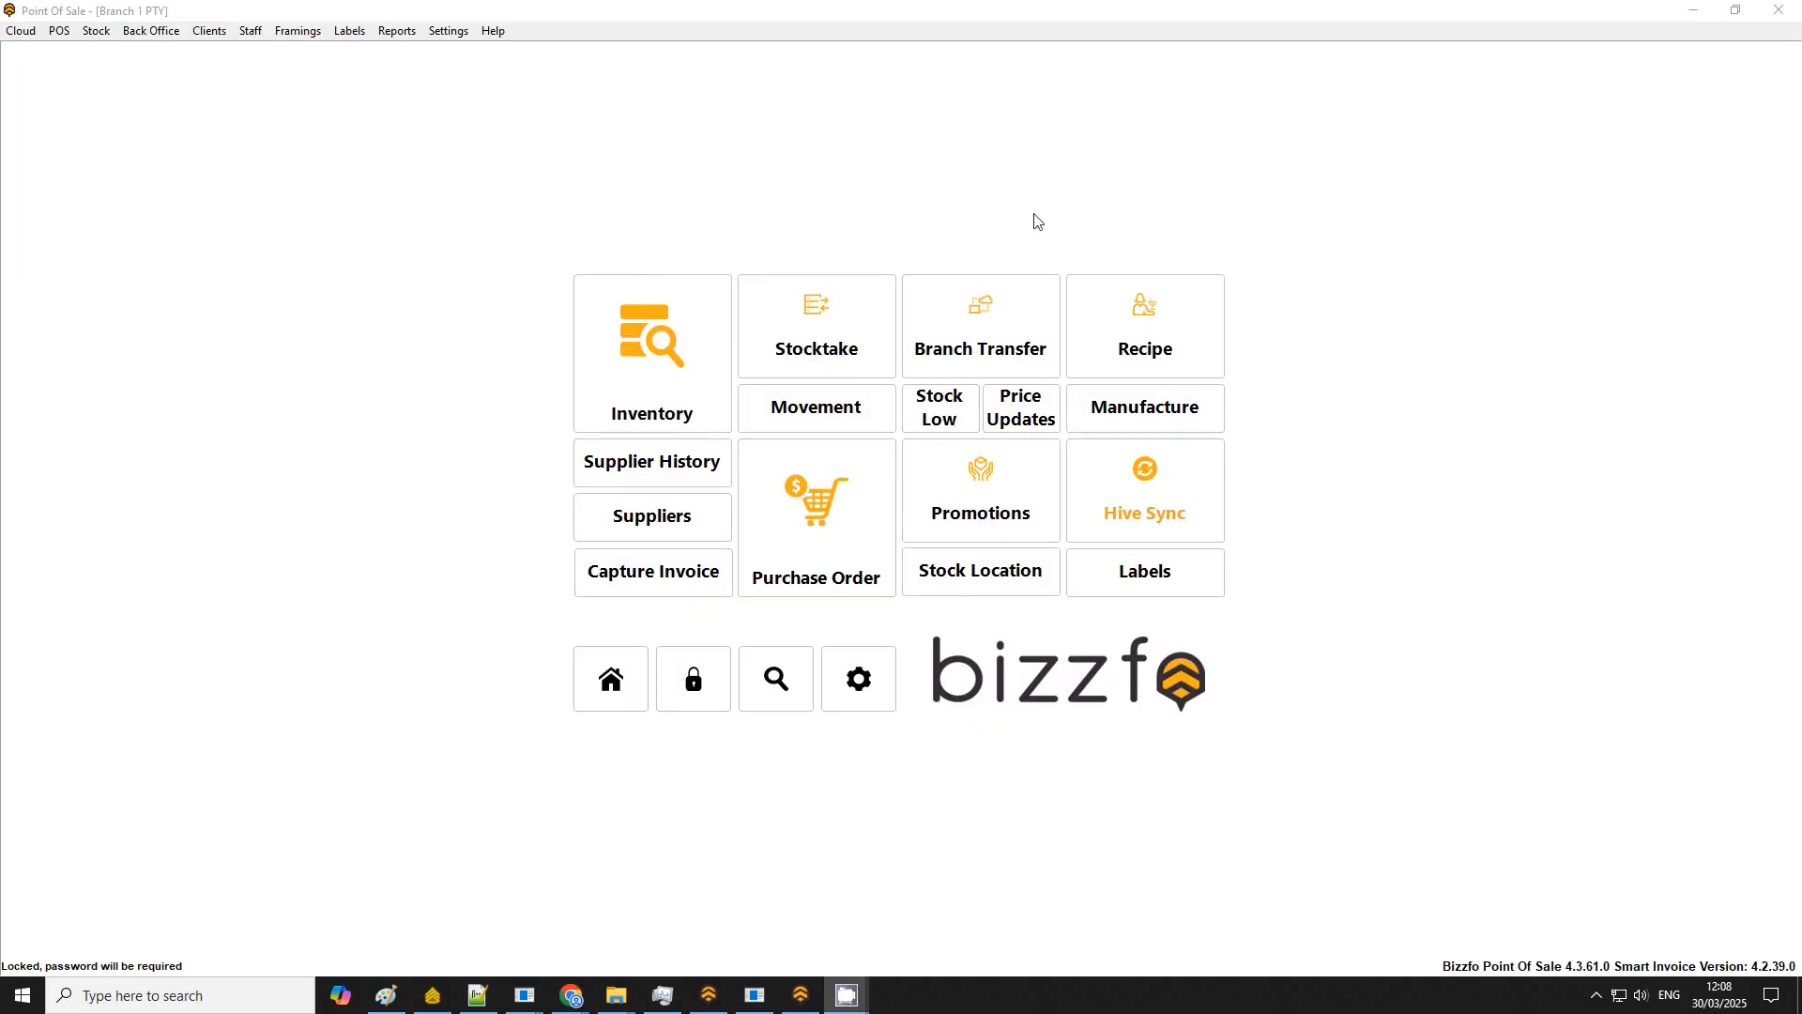
left_click(629, 672)
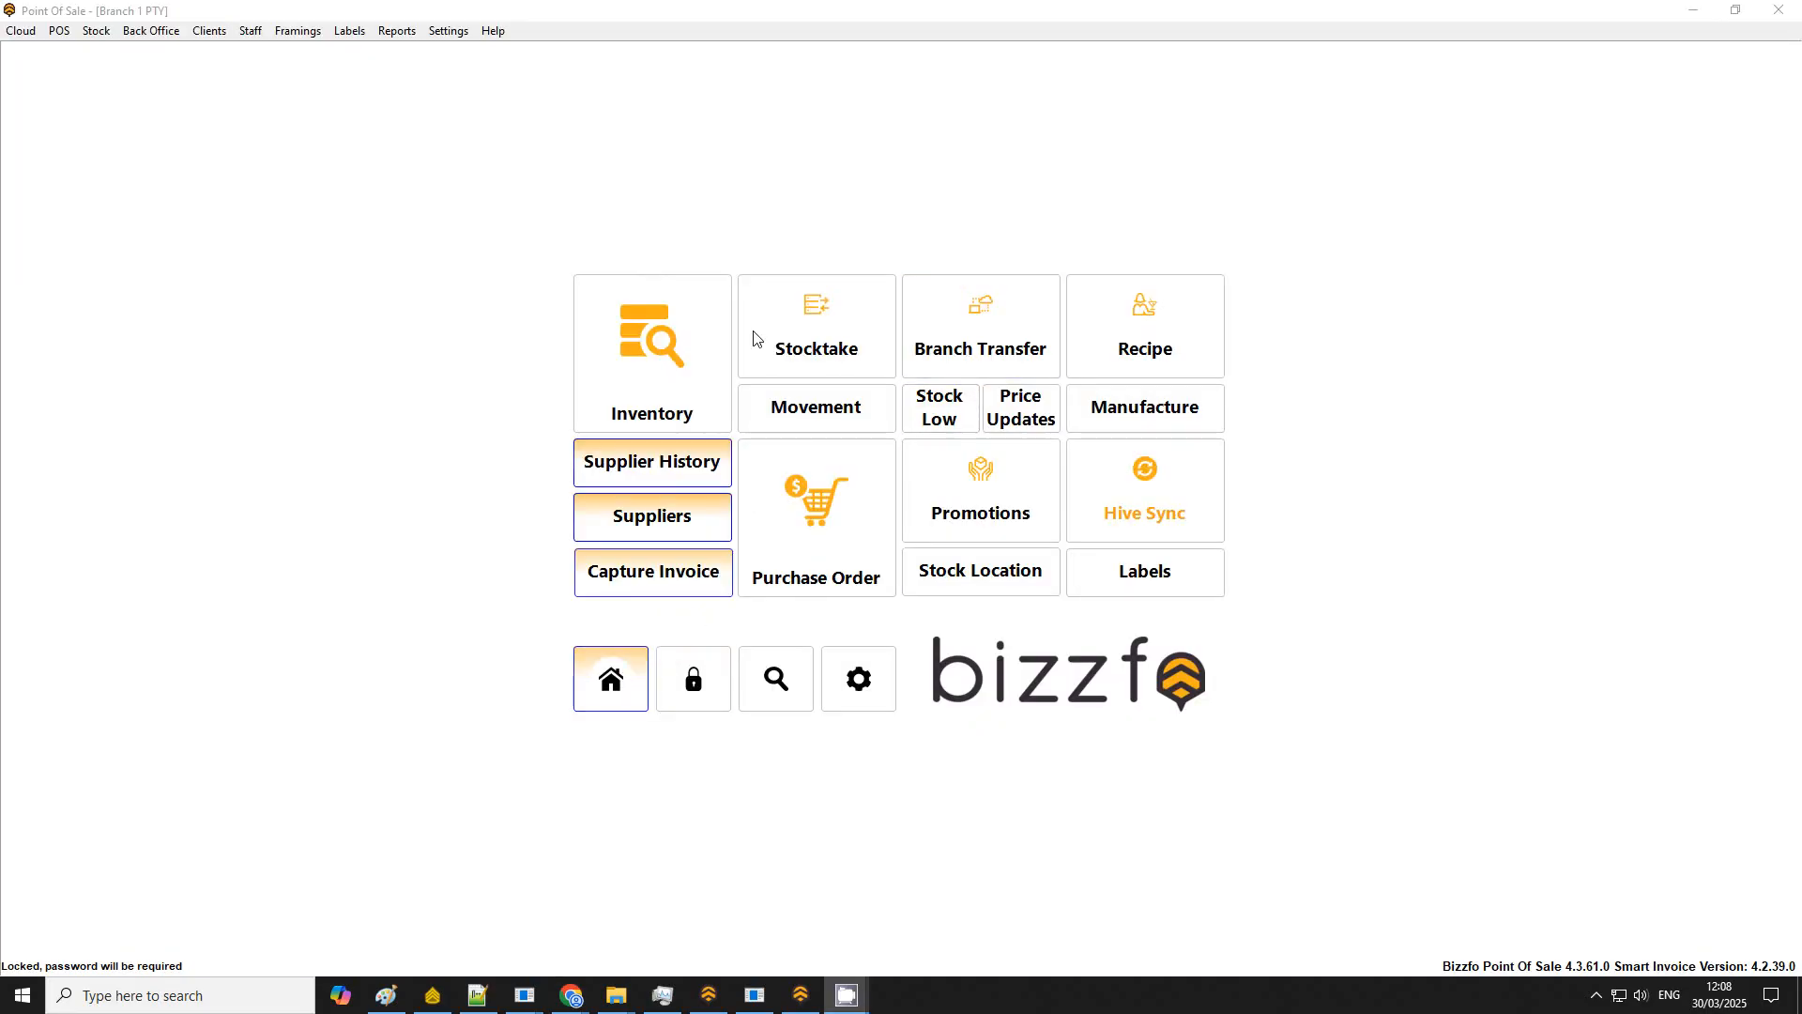
left_click(619, 702)
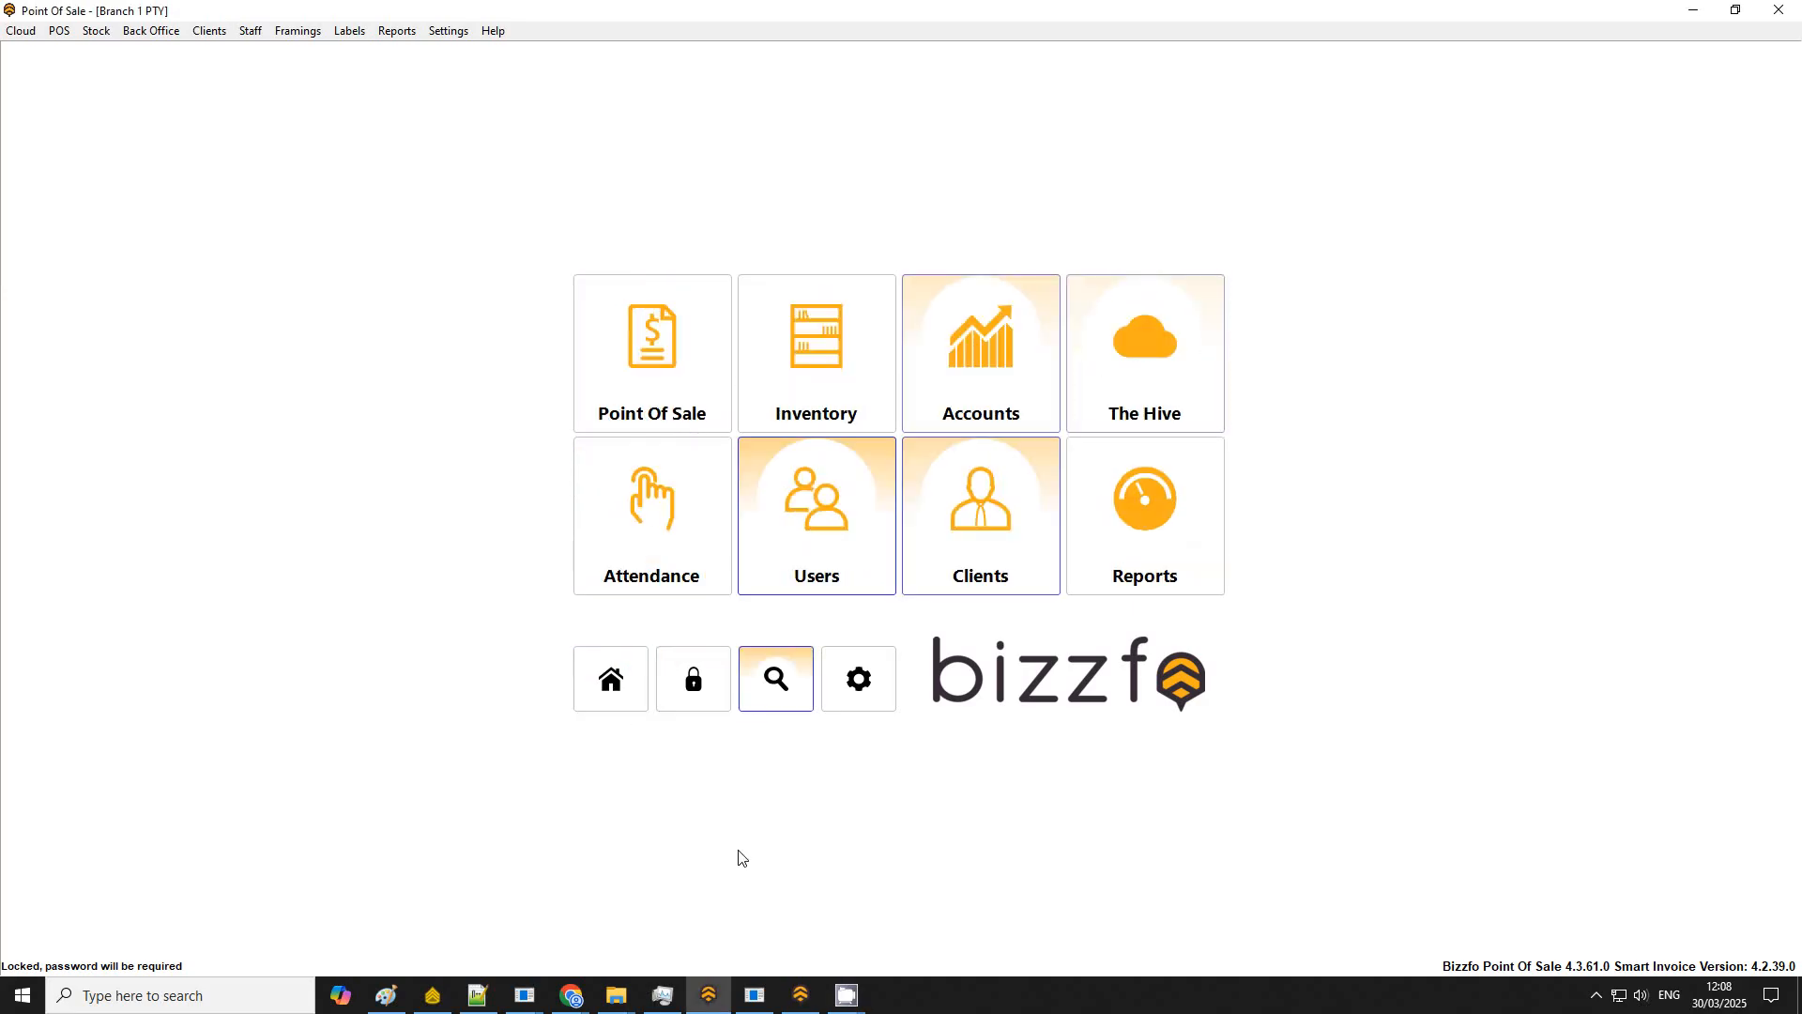
Step: Switch to the Bizzfo onboarding page and scroll through its installation assets
mouse_move(571, 995)
left_click(623, 951)
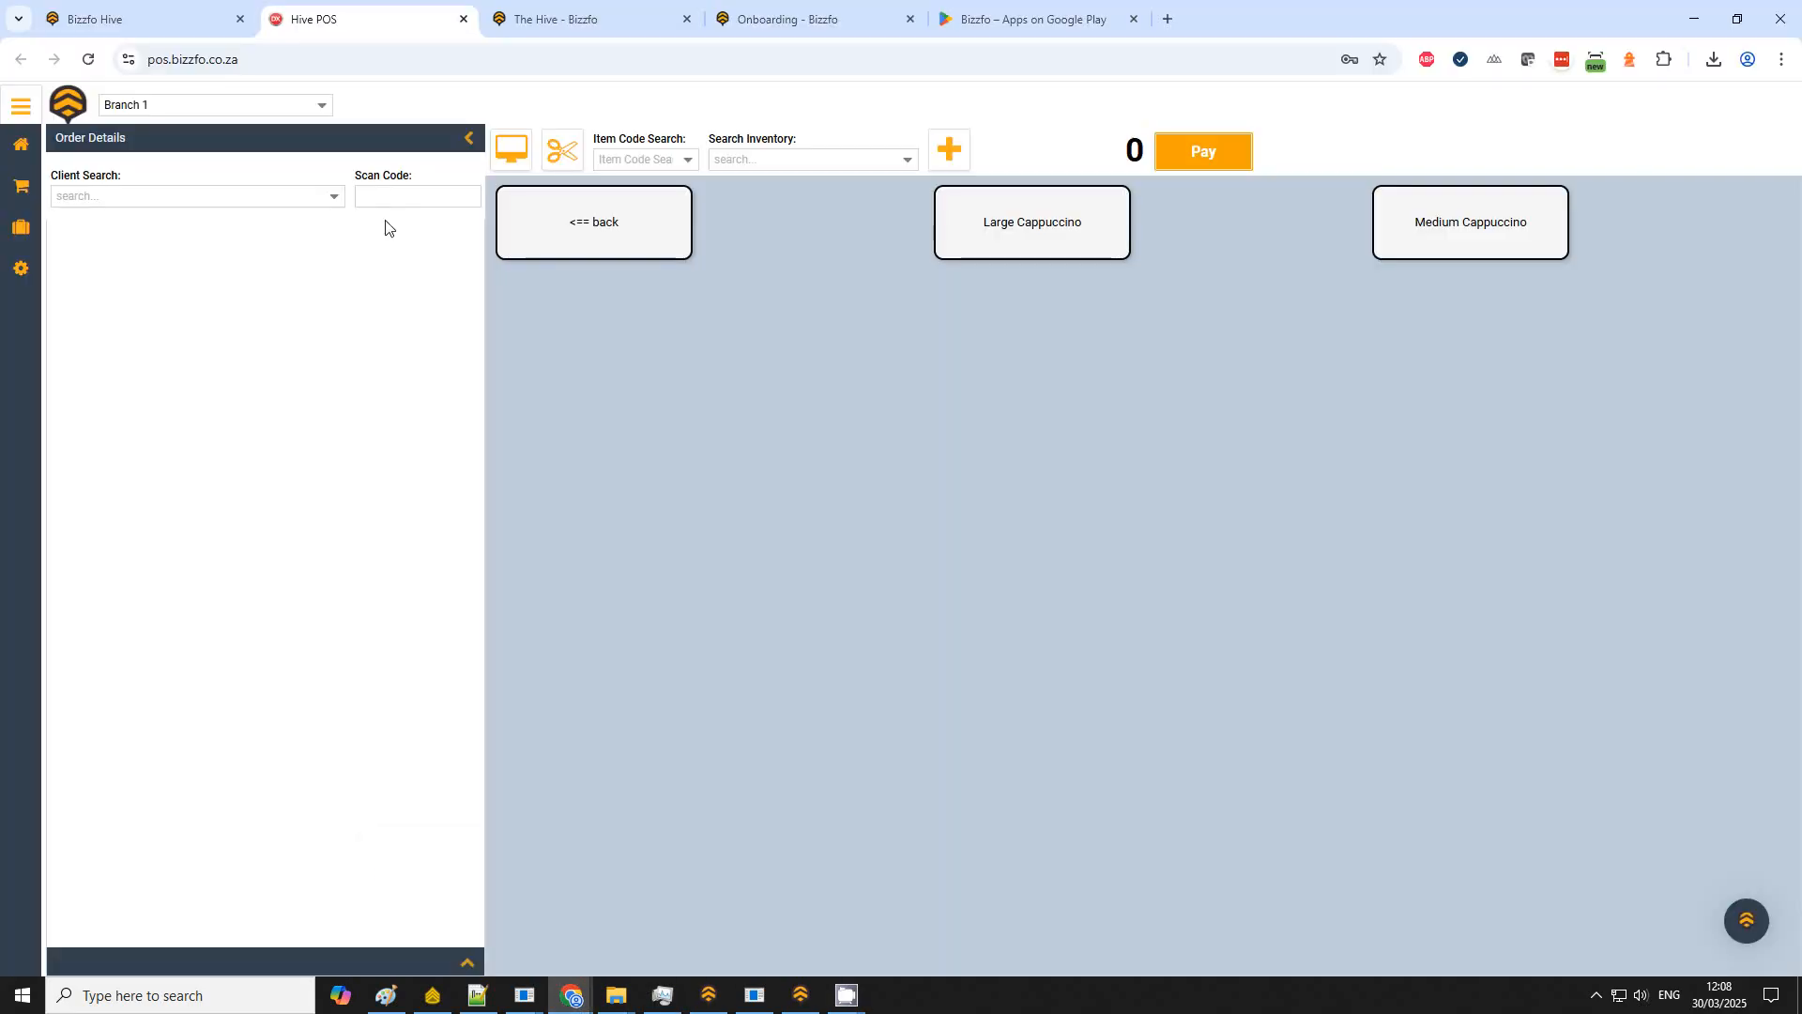
left_click(623, 17)
left_click(824, 28)
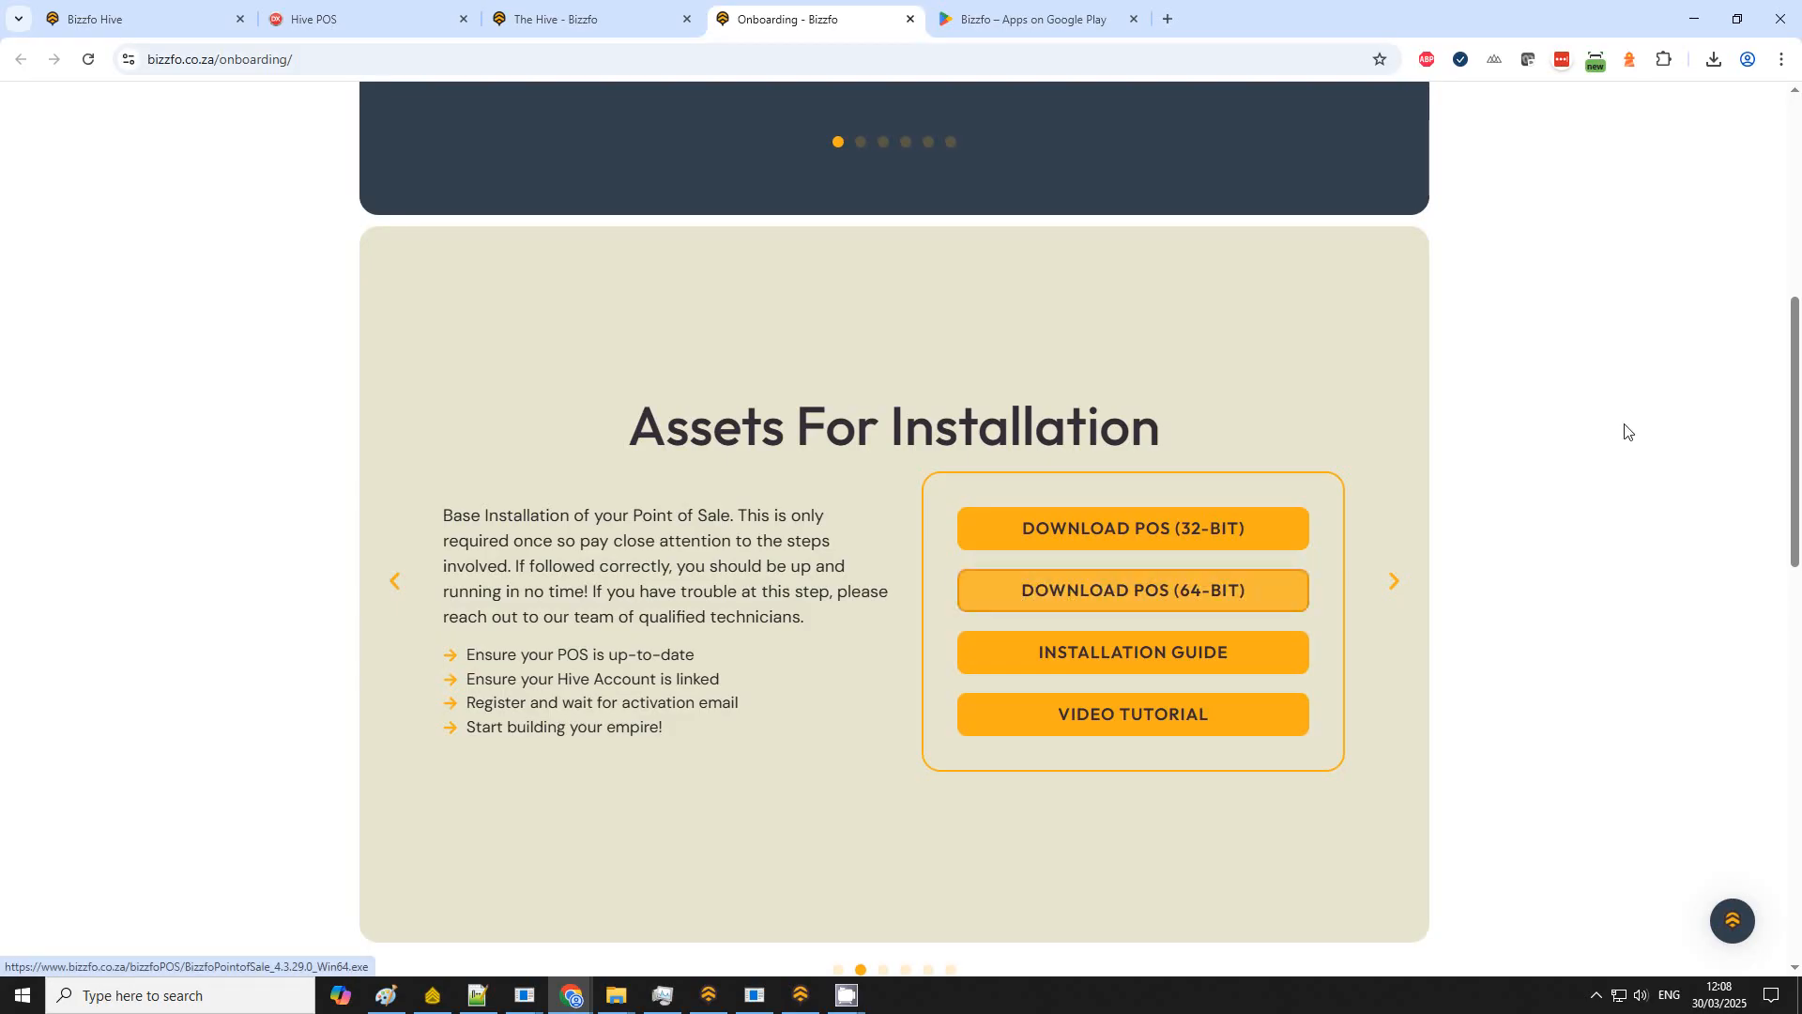
left_click(402, 59)
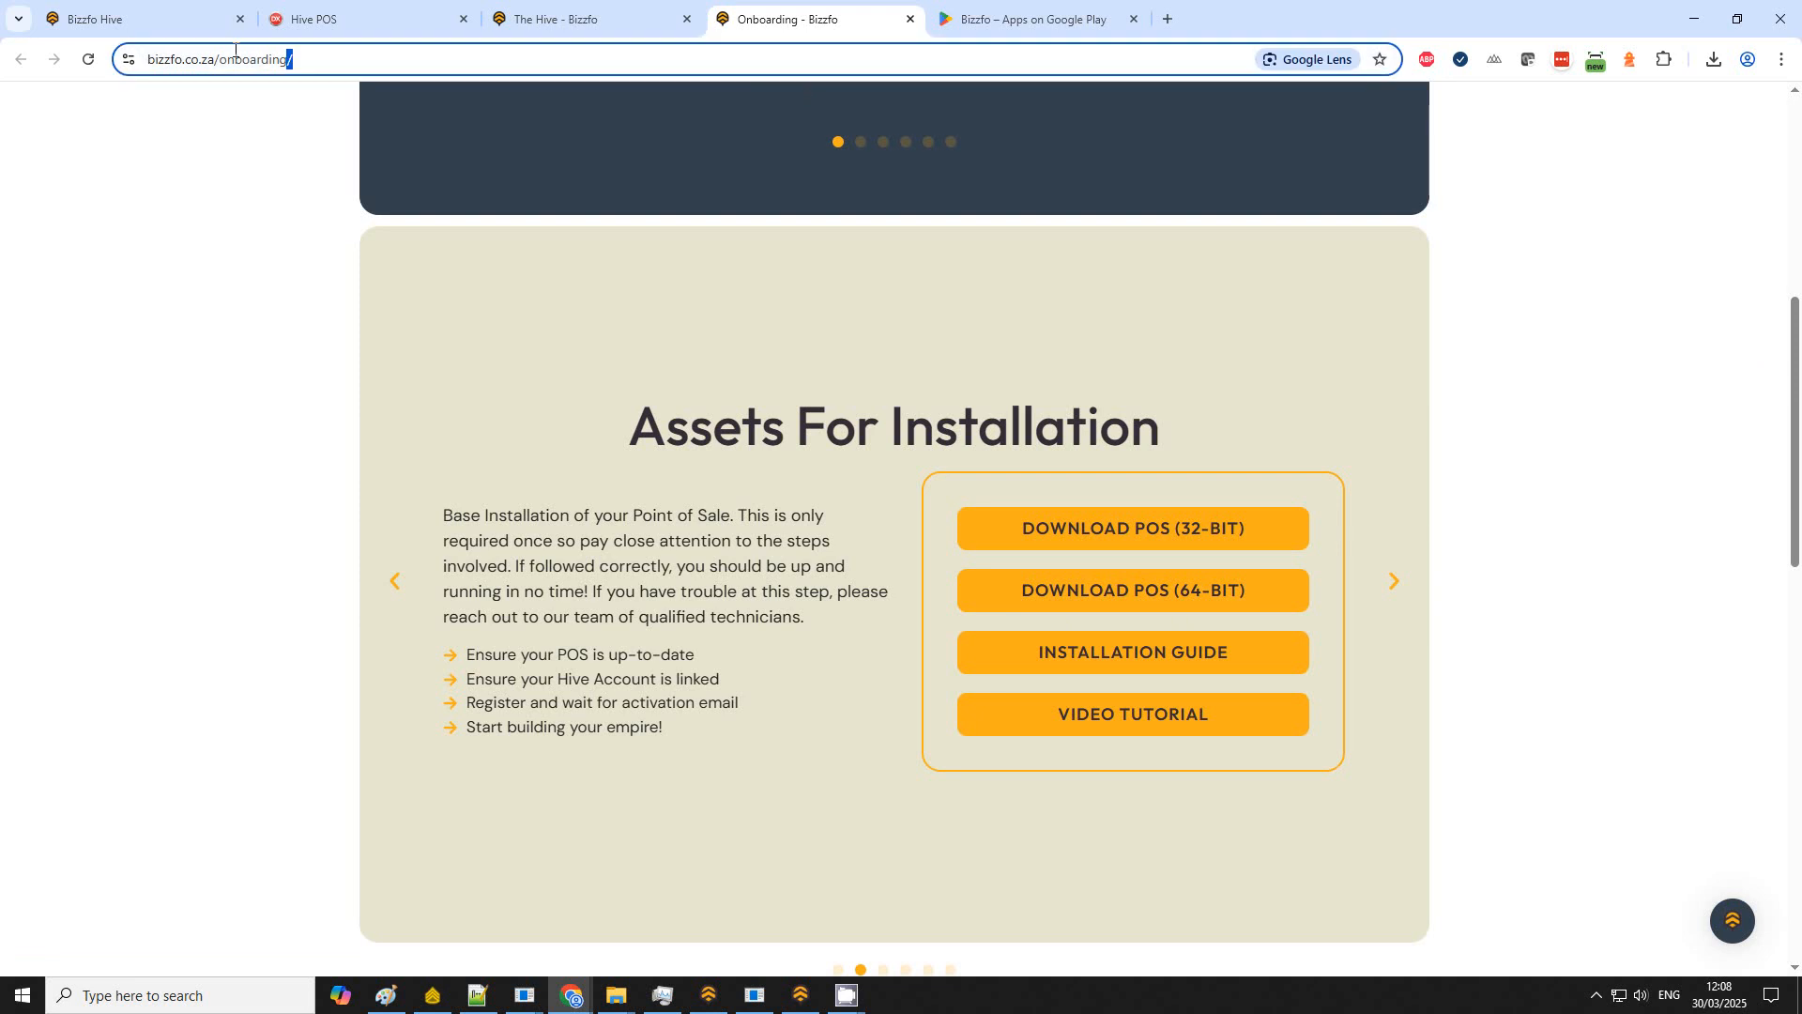
left_click_drag(1794, 328, 1795, 720)
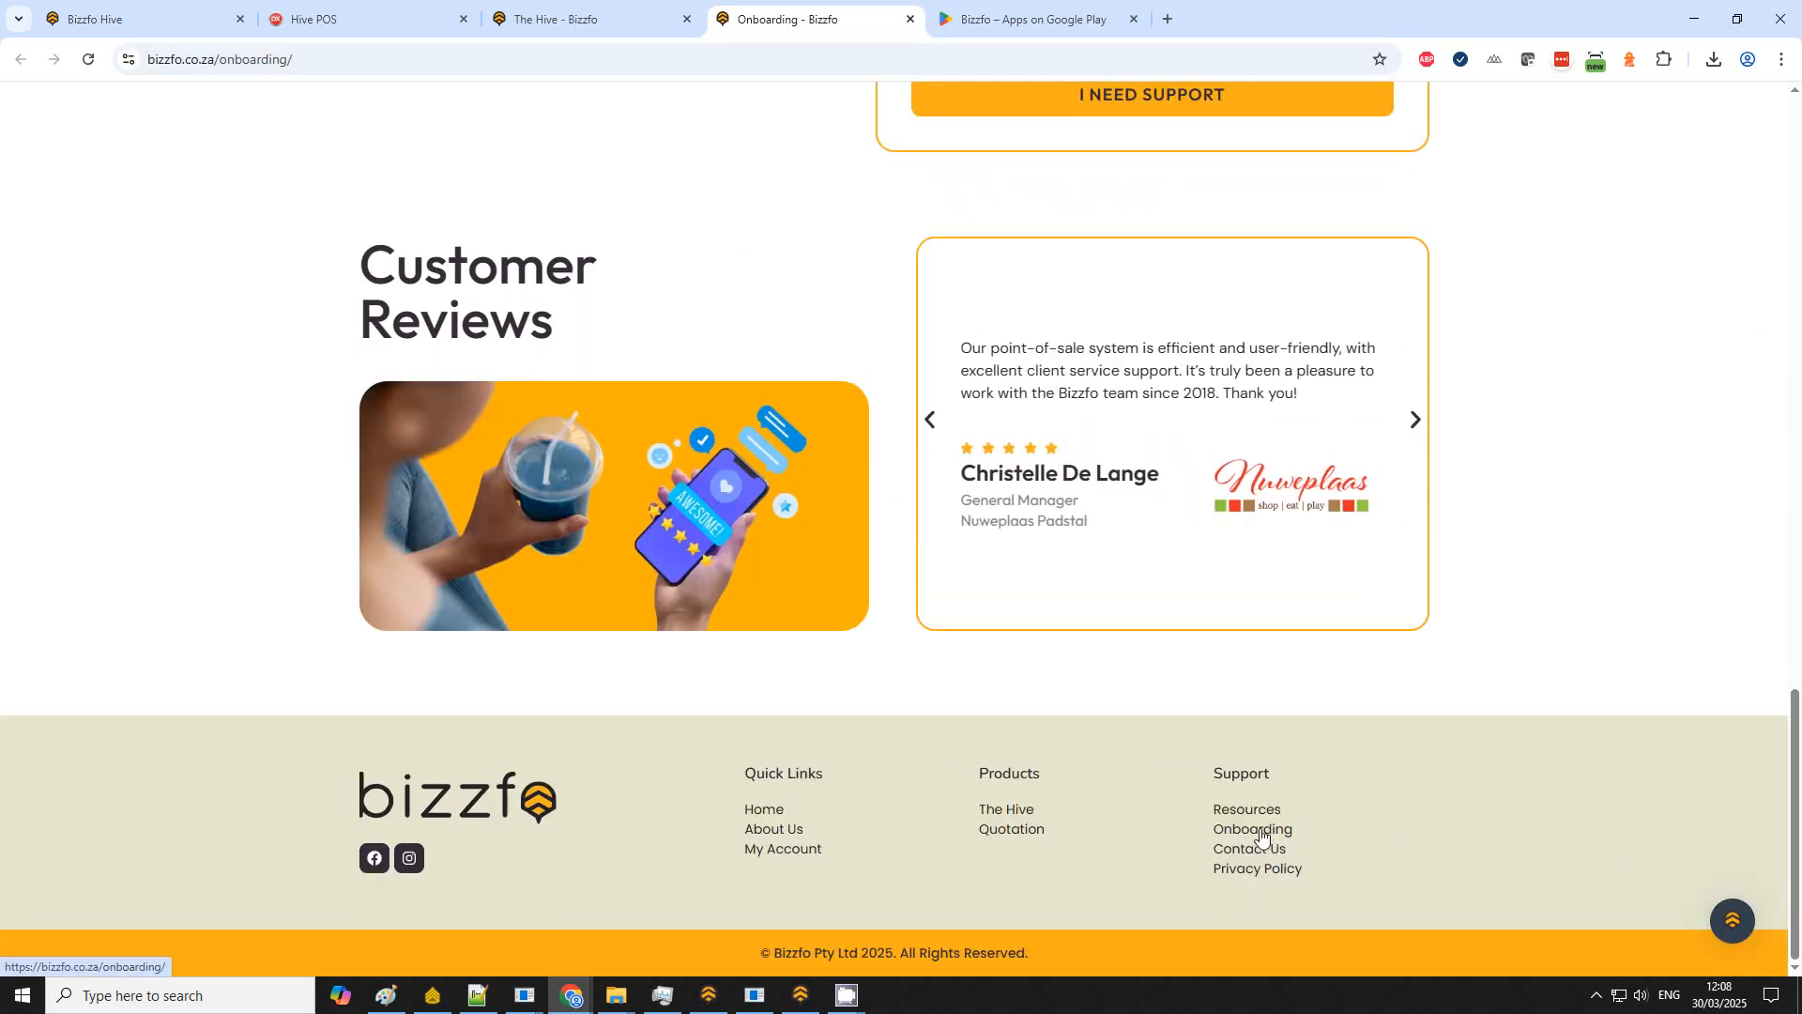
scroll(1007, 624, "up", 12)
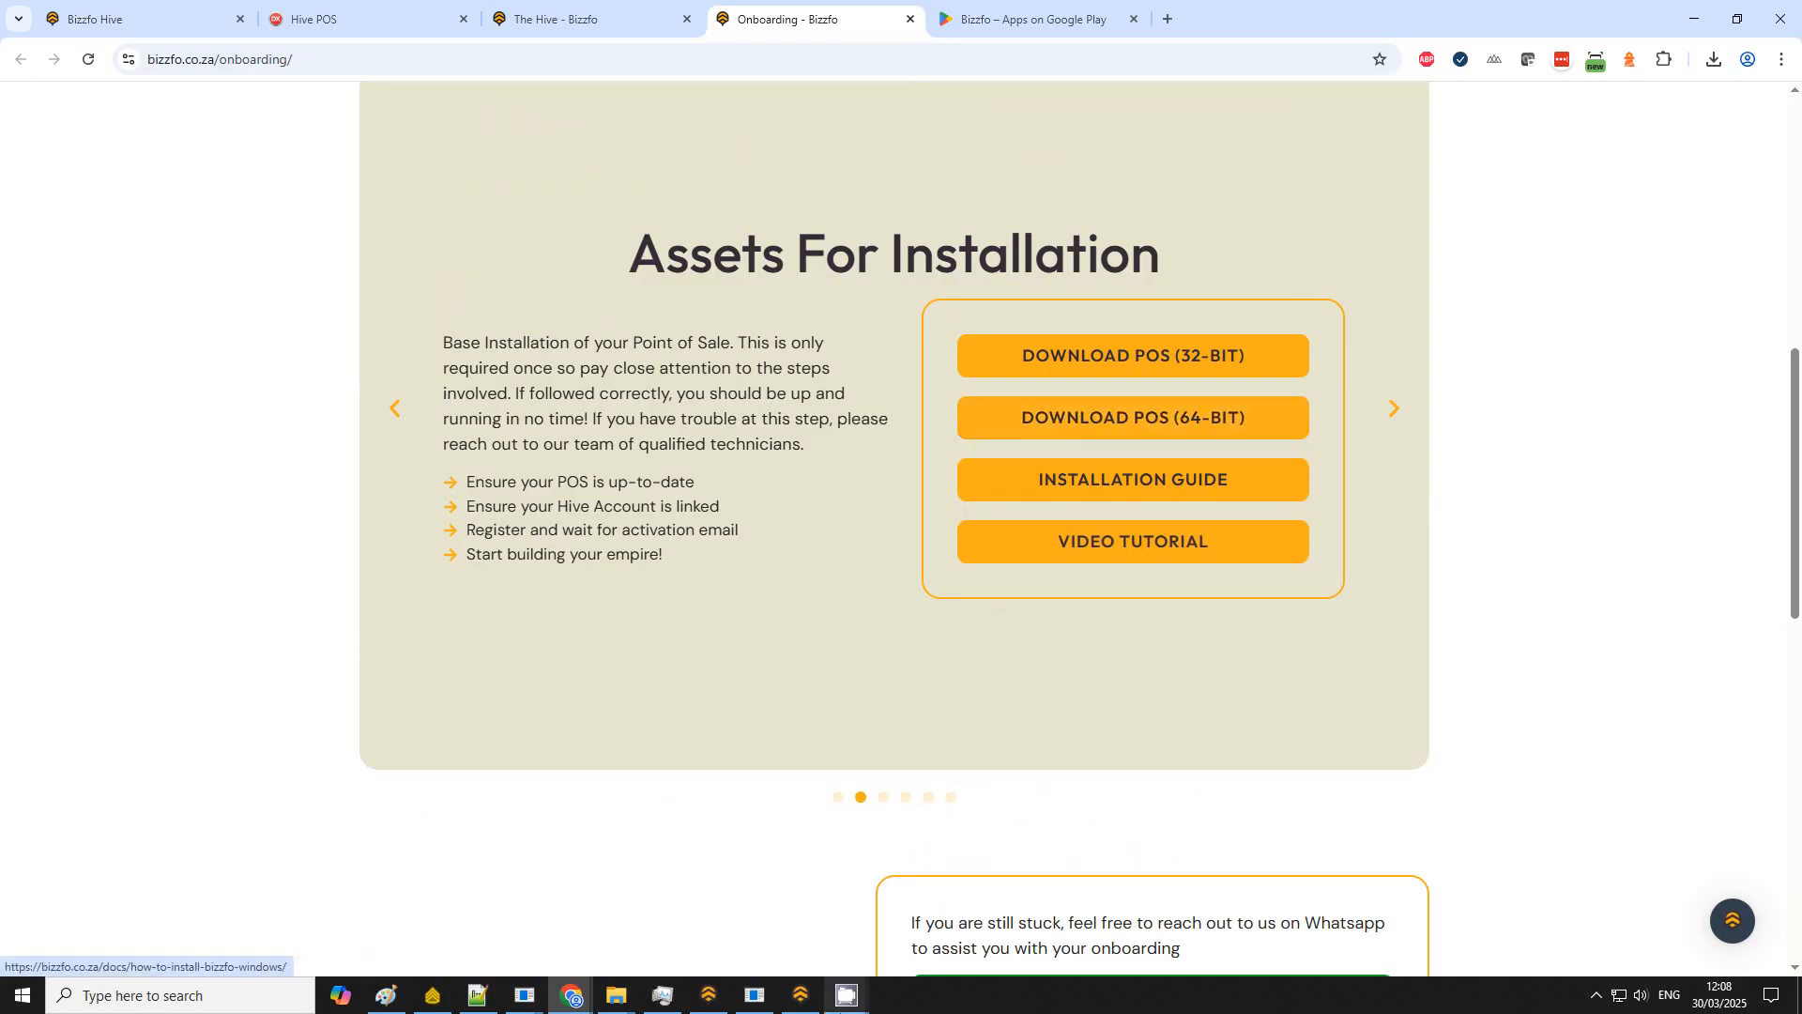
Step: Switch back to the desktop Point Of Sale, open Inventory and log in
left_click(809, 1005)
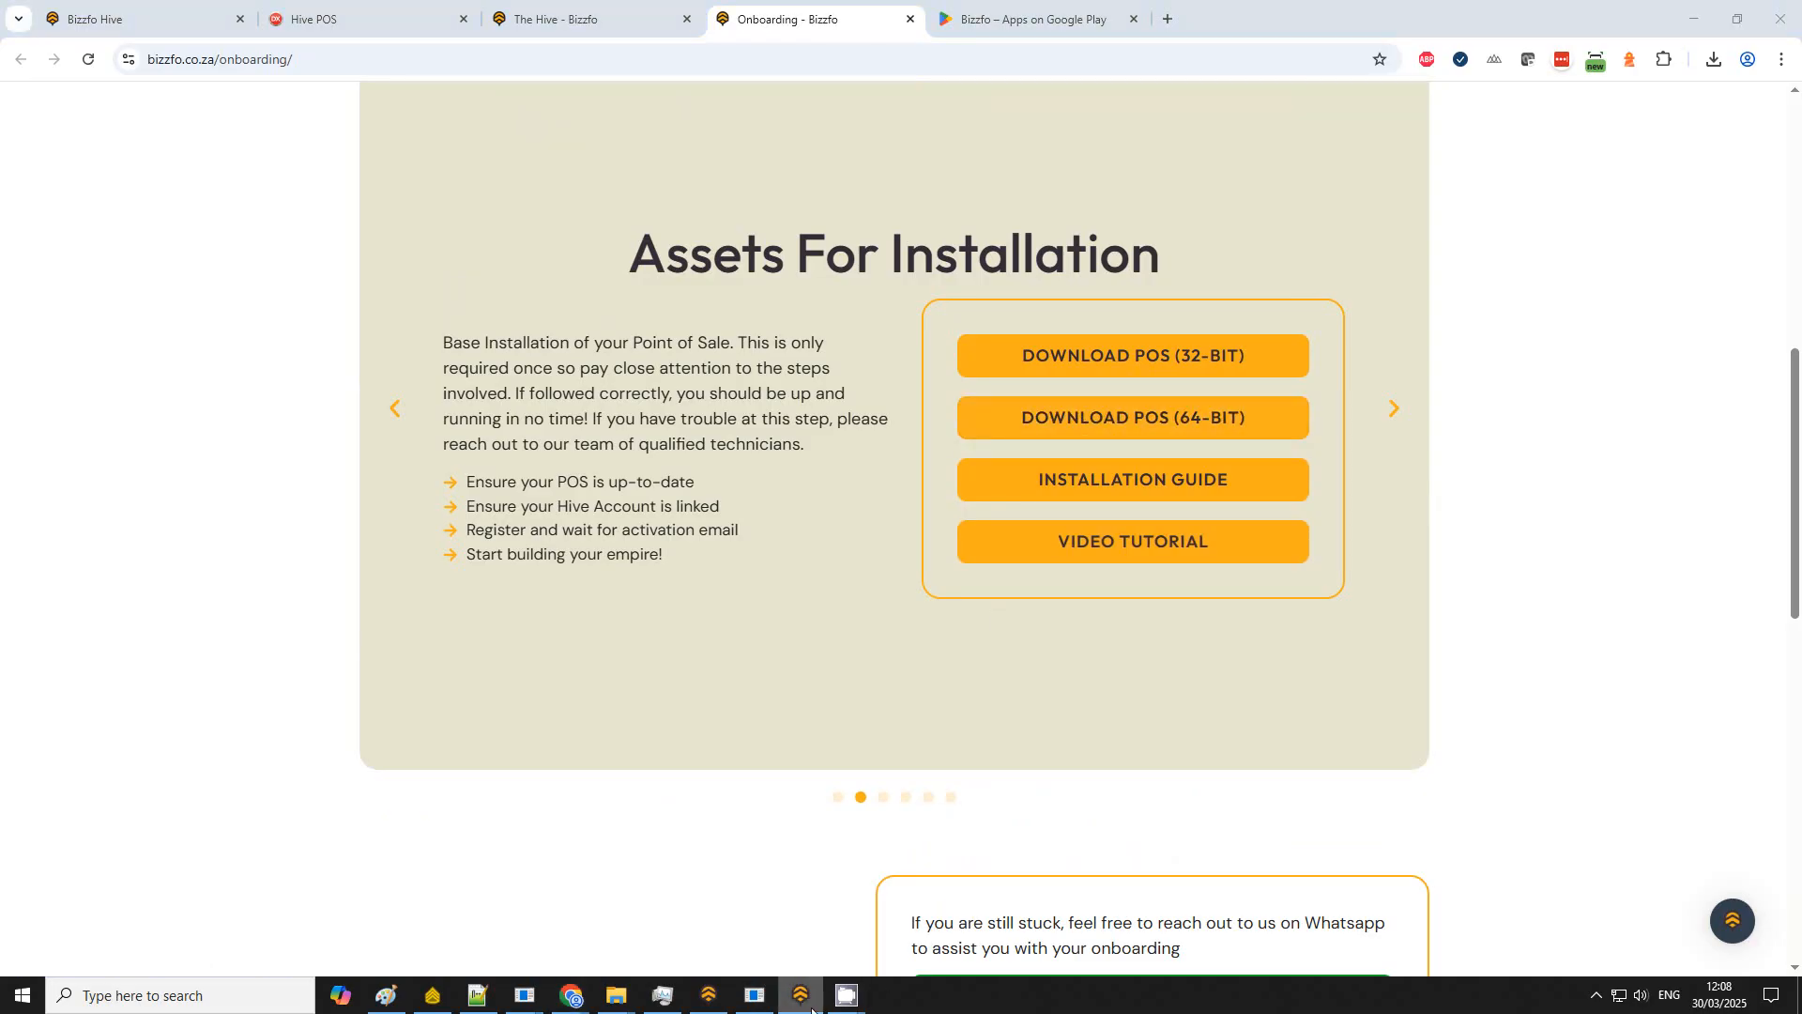
left_click(708, 995)
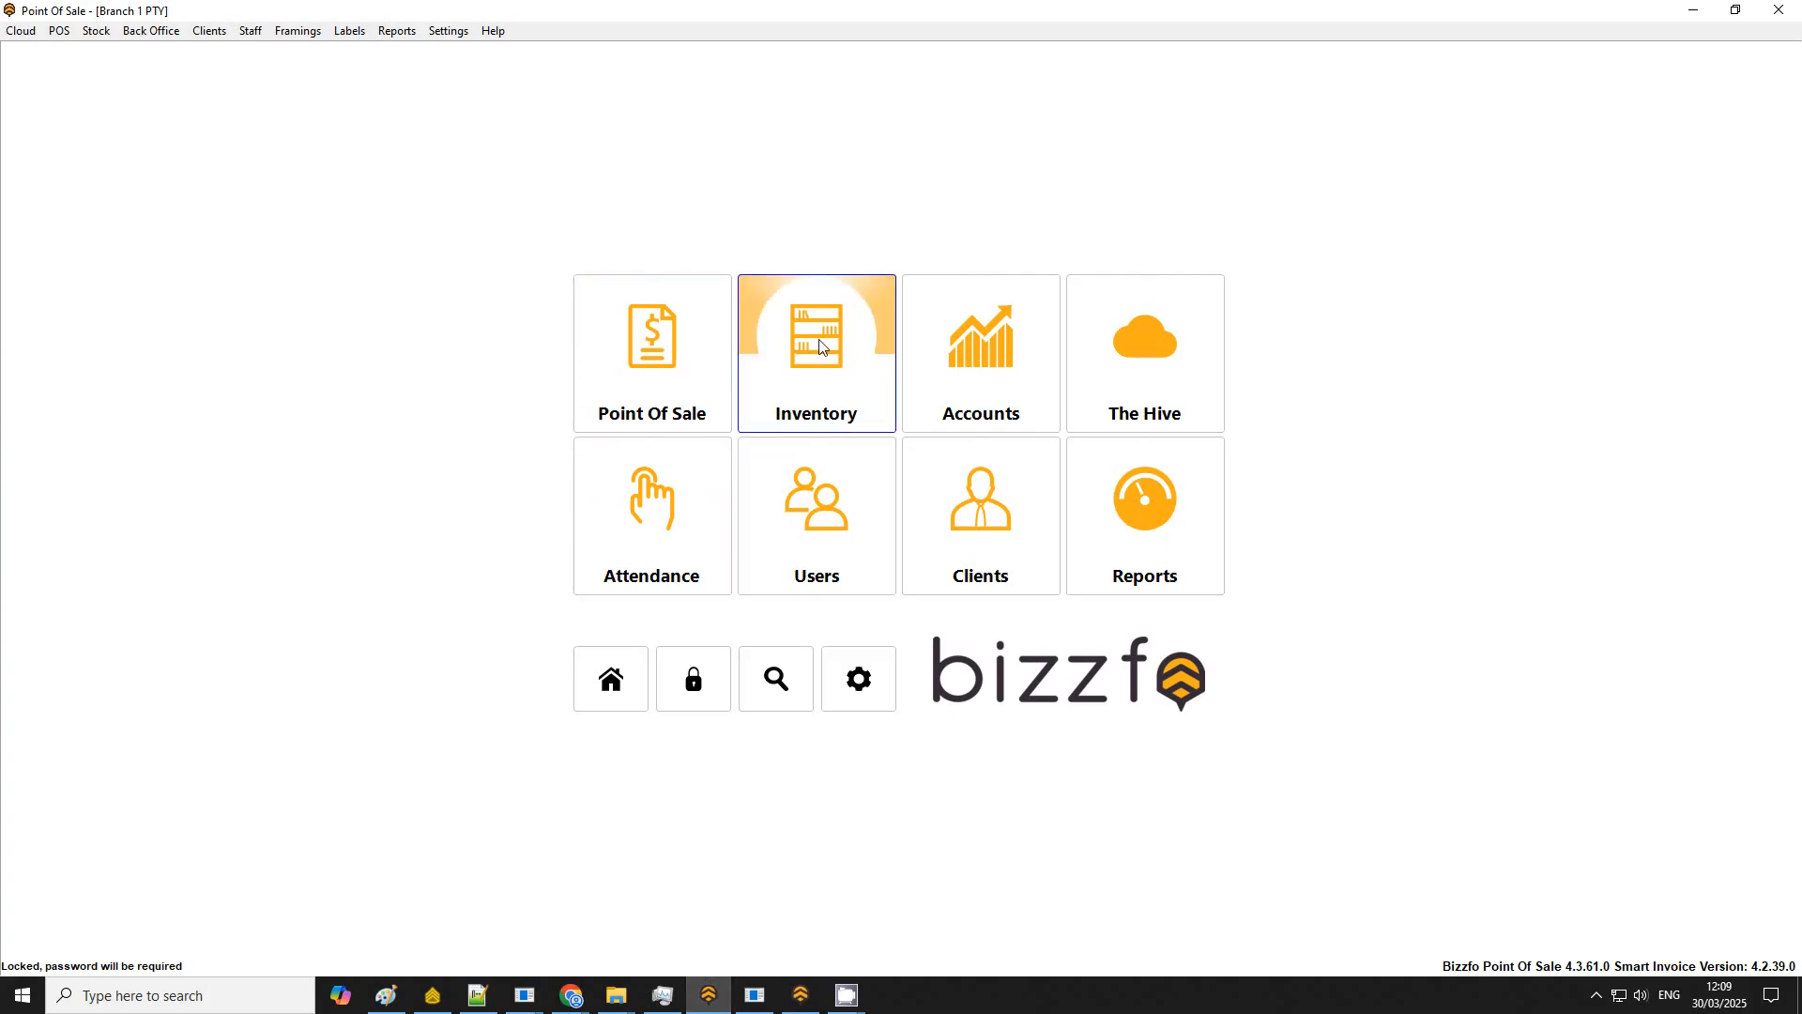
left_click(853, 369)
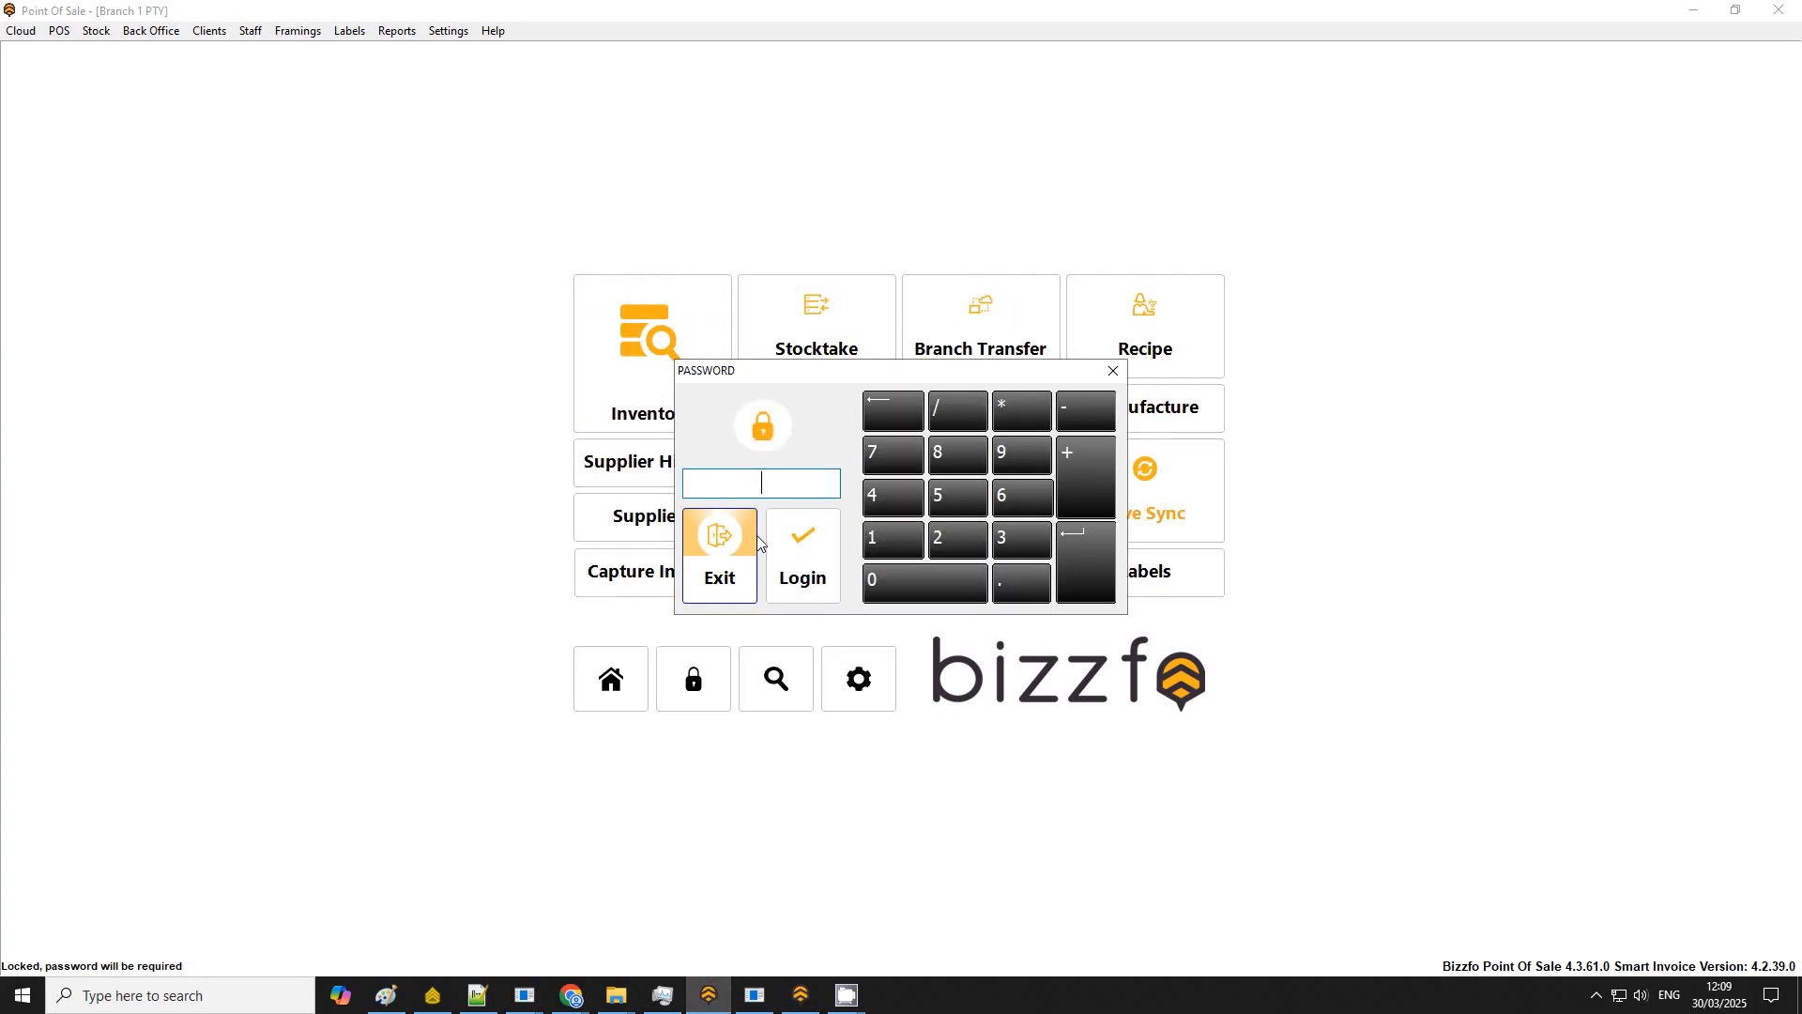
key("Return")
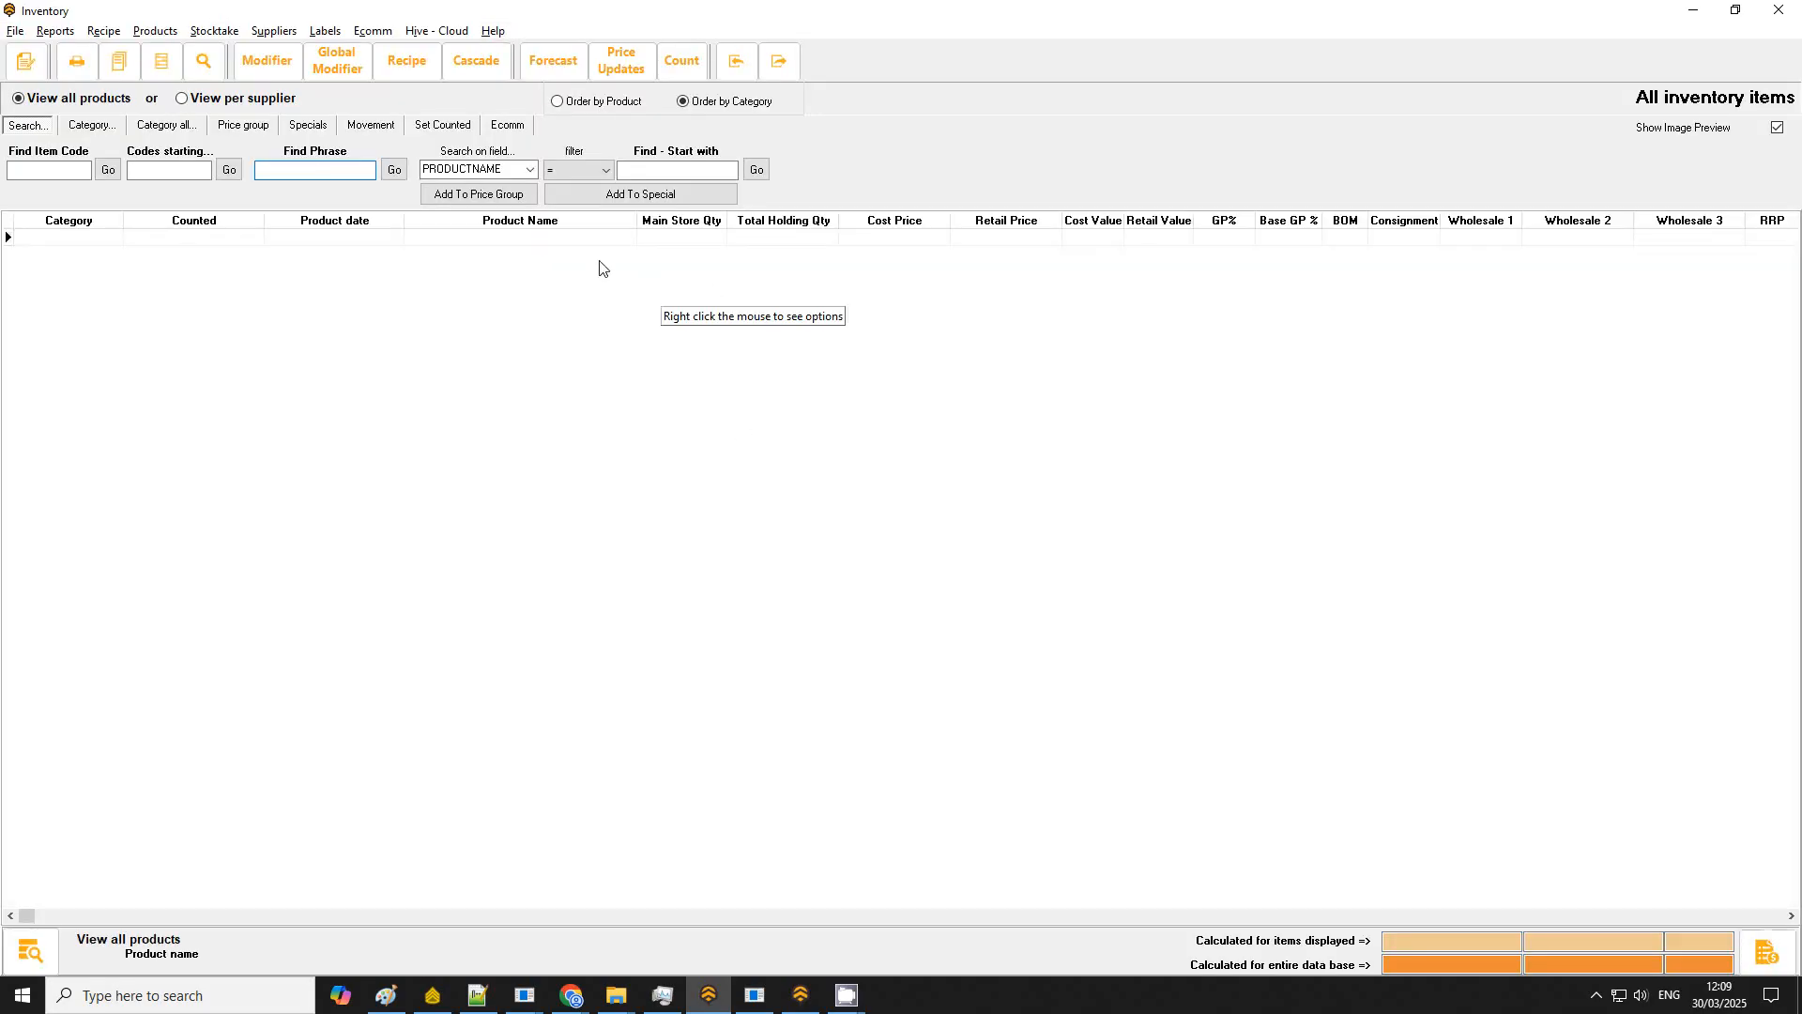
Step: Run a Hive Update of All Products to pull the Hive inventory into the desktop inventory
left_click(15, 31)
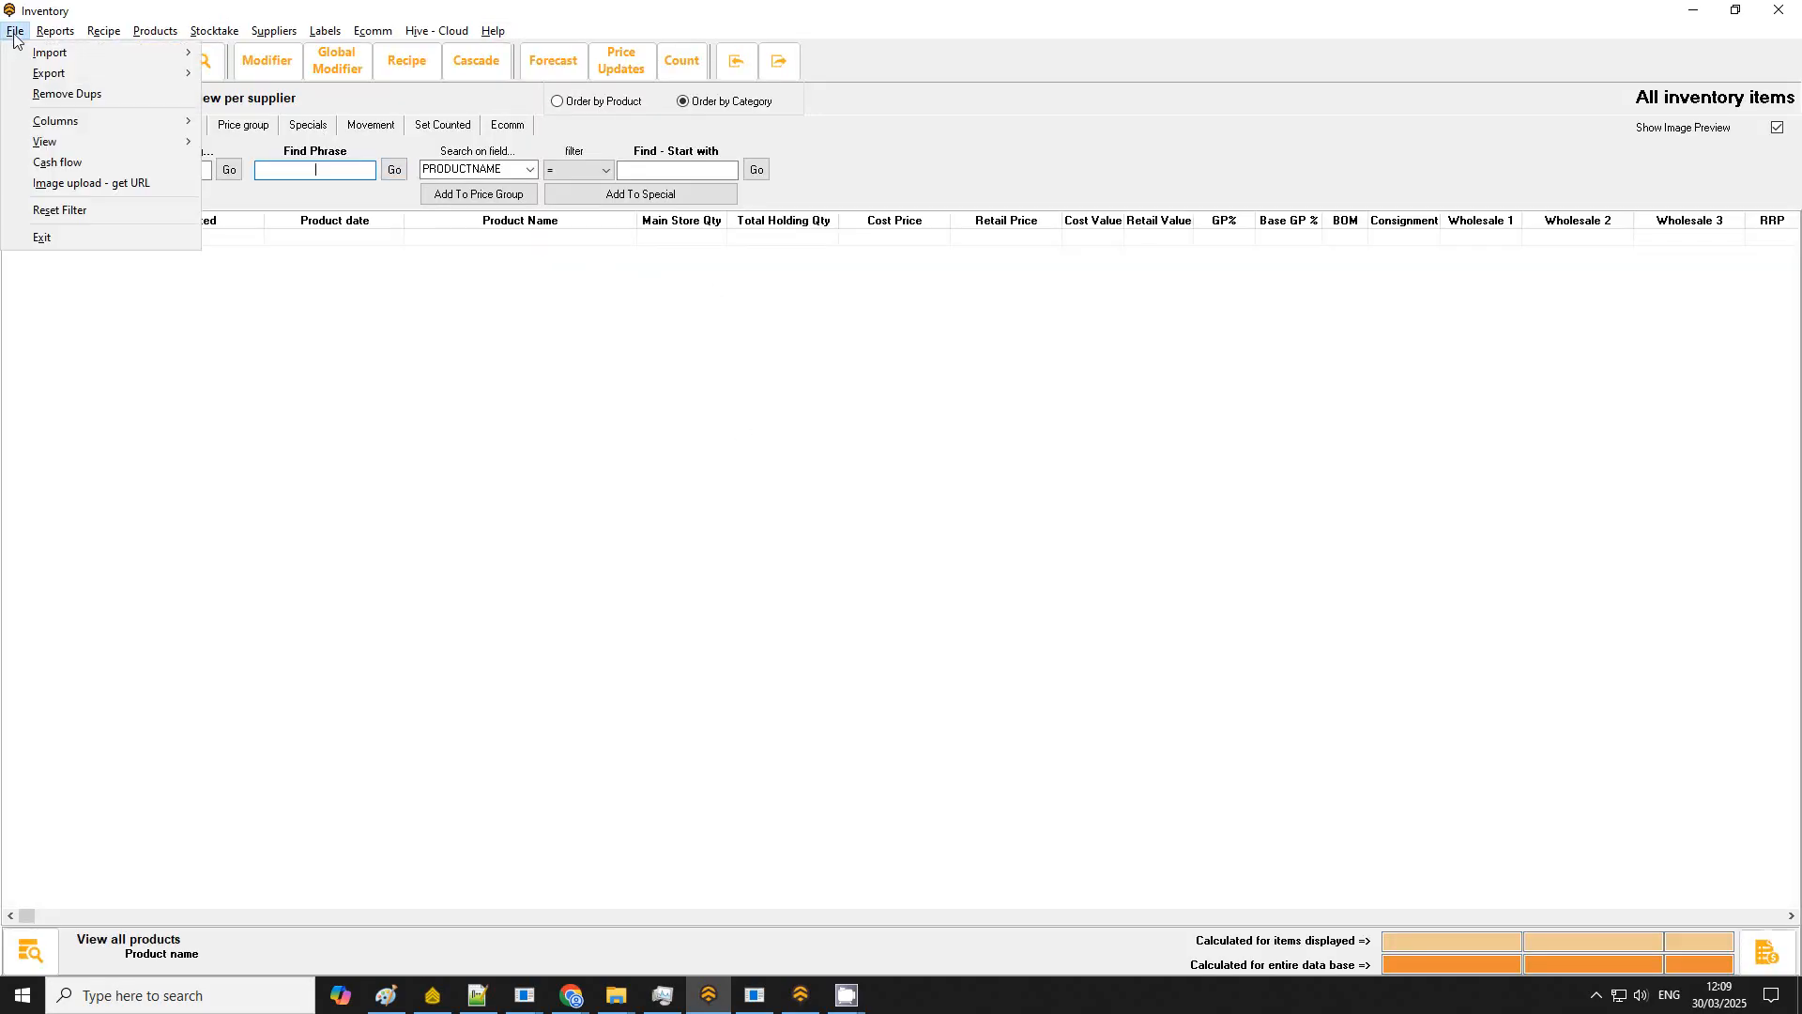
mouse_move(49, 36)
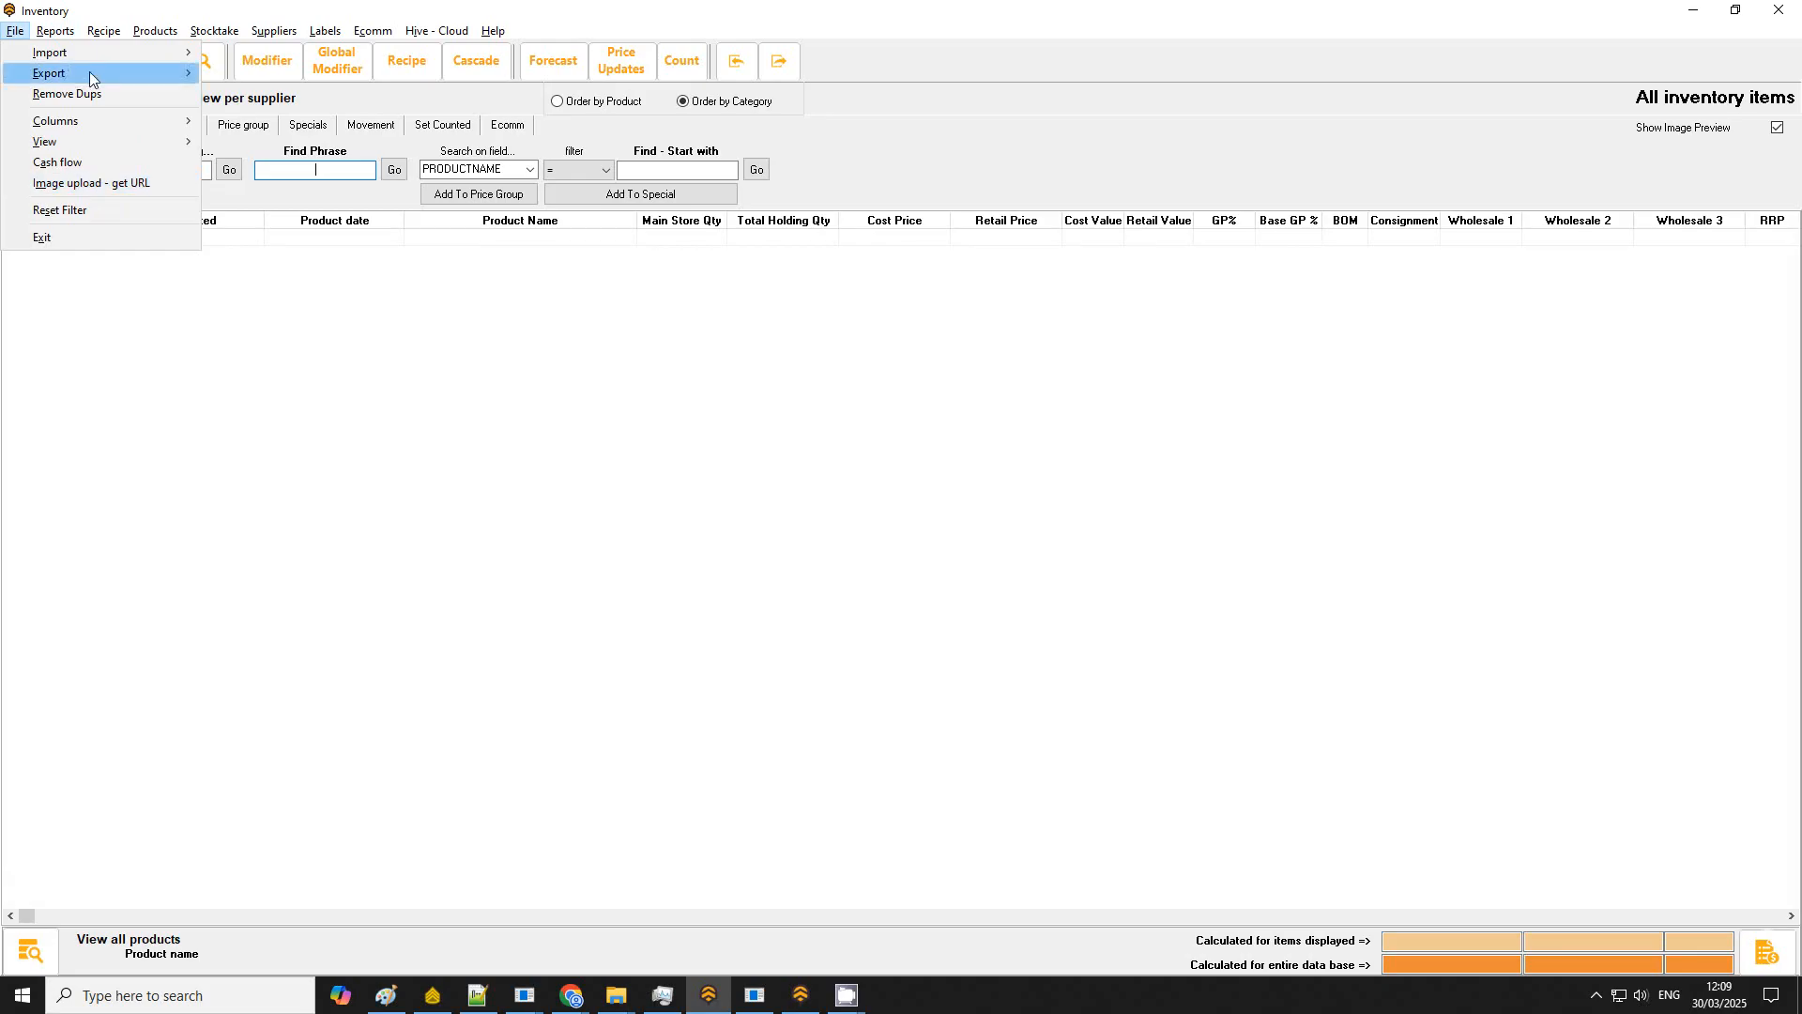
left_click(55, 33)
left_click(55, 33)
mouse_move(16, 31)
mouse_move(57, 52)
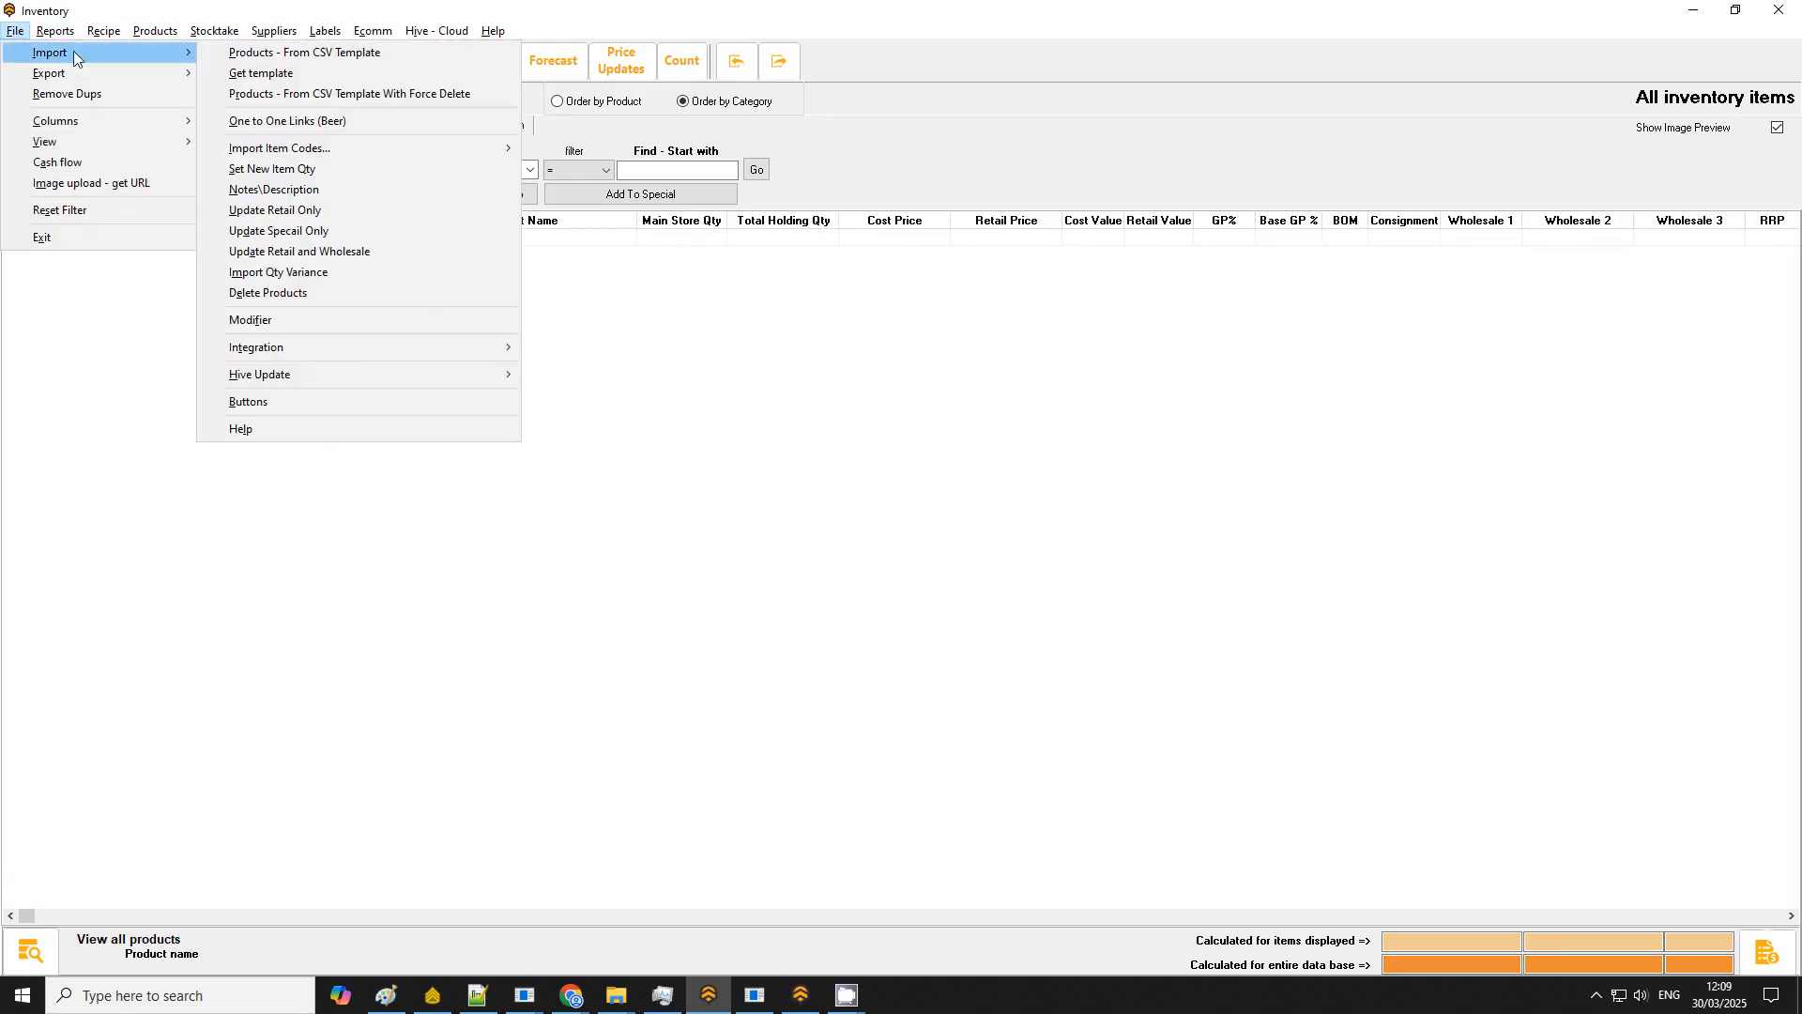
mouse_move(368, 377)
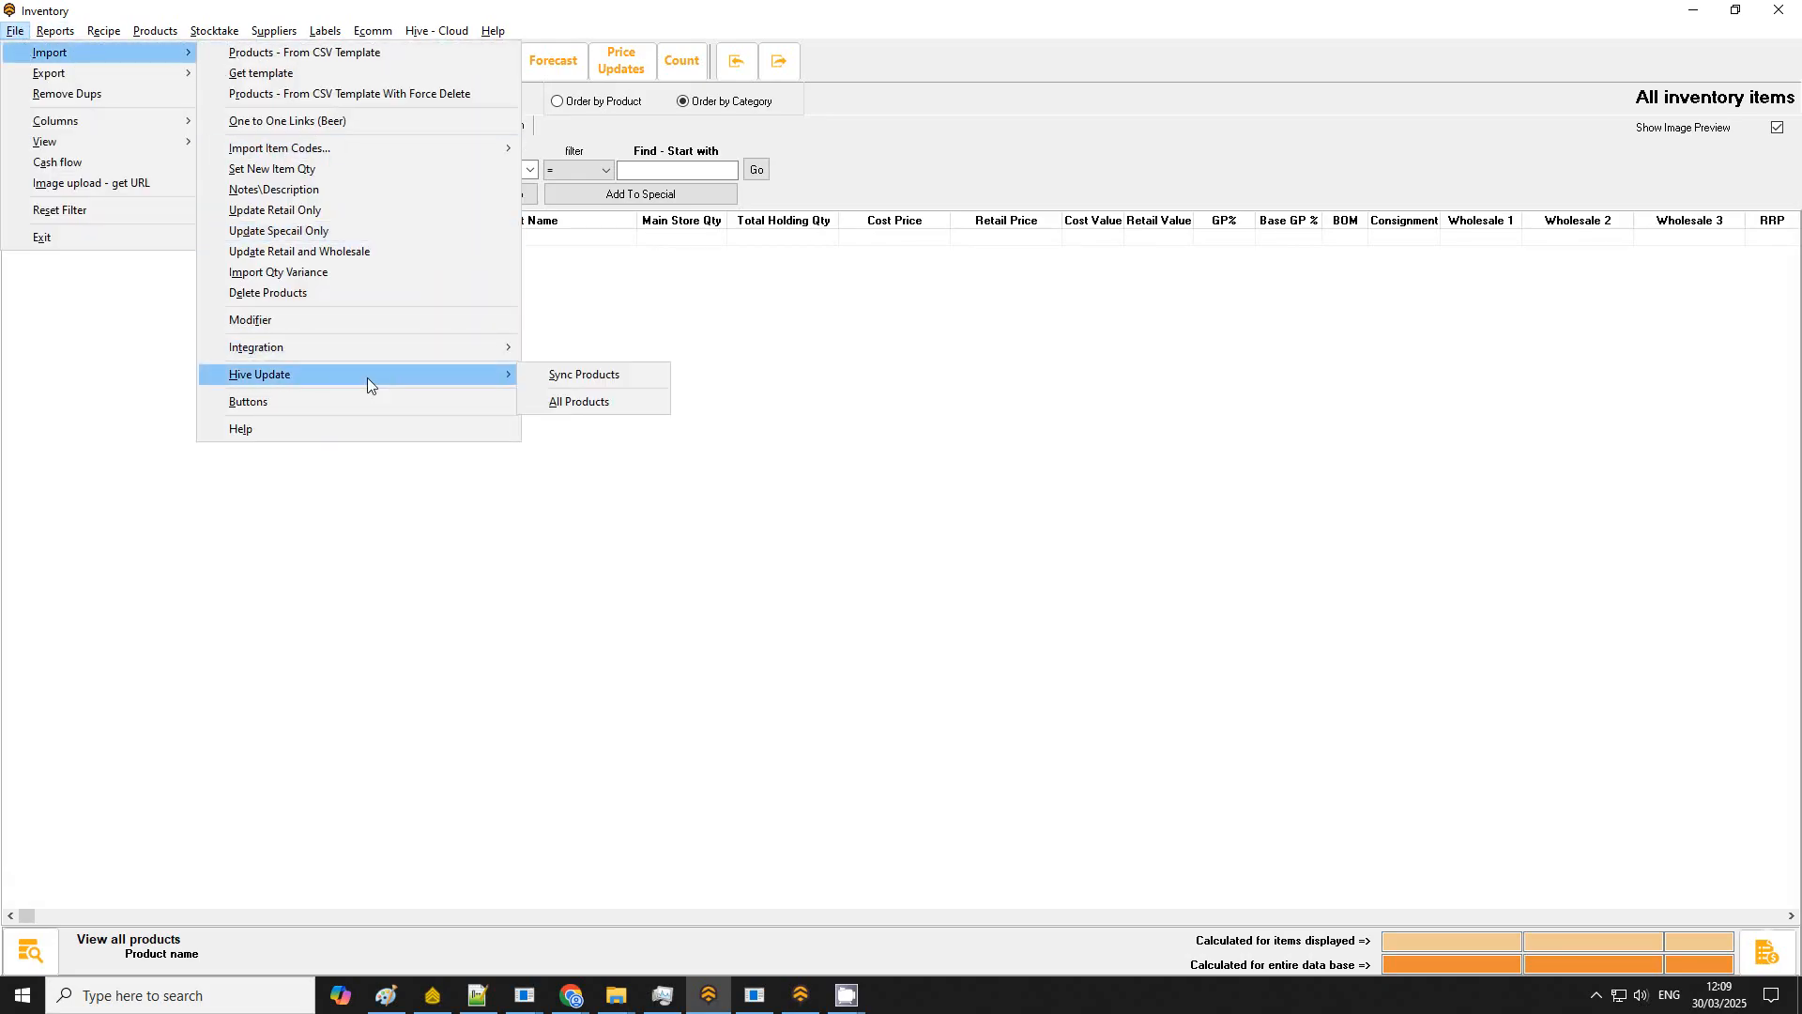
left_click(616, 397)
left_click(958, 527)
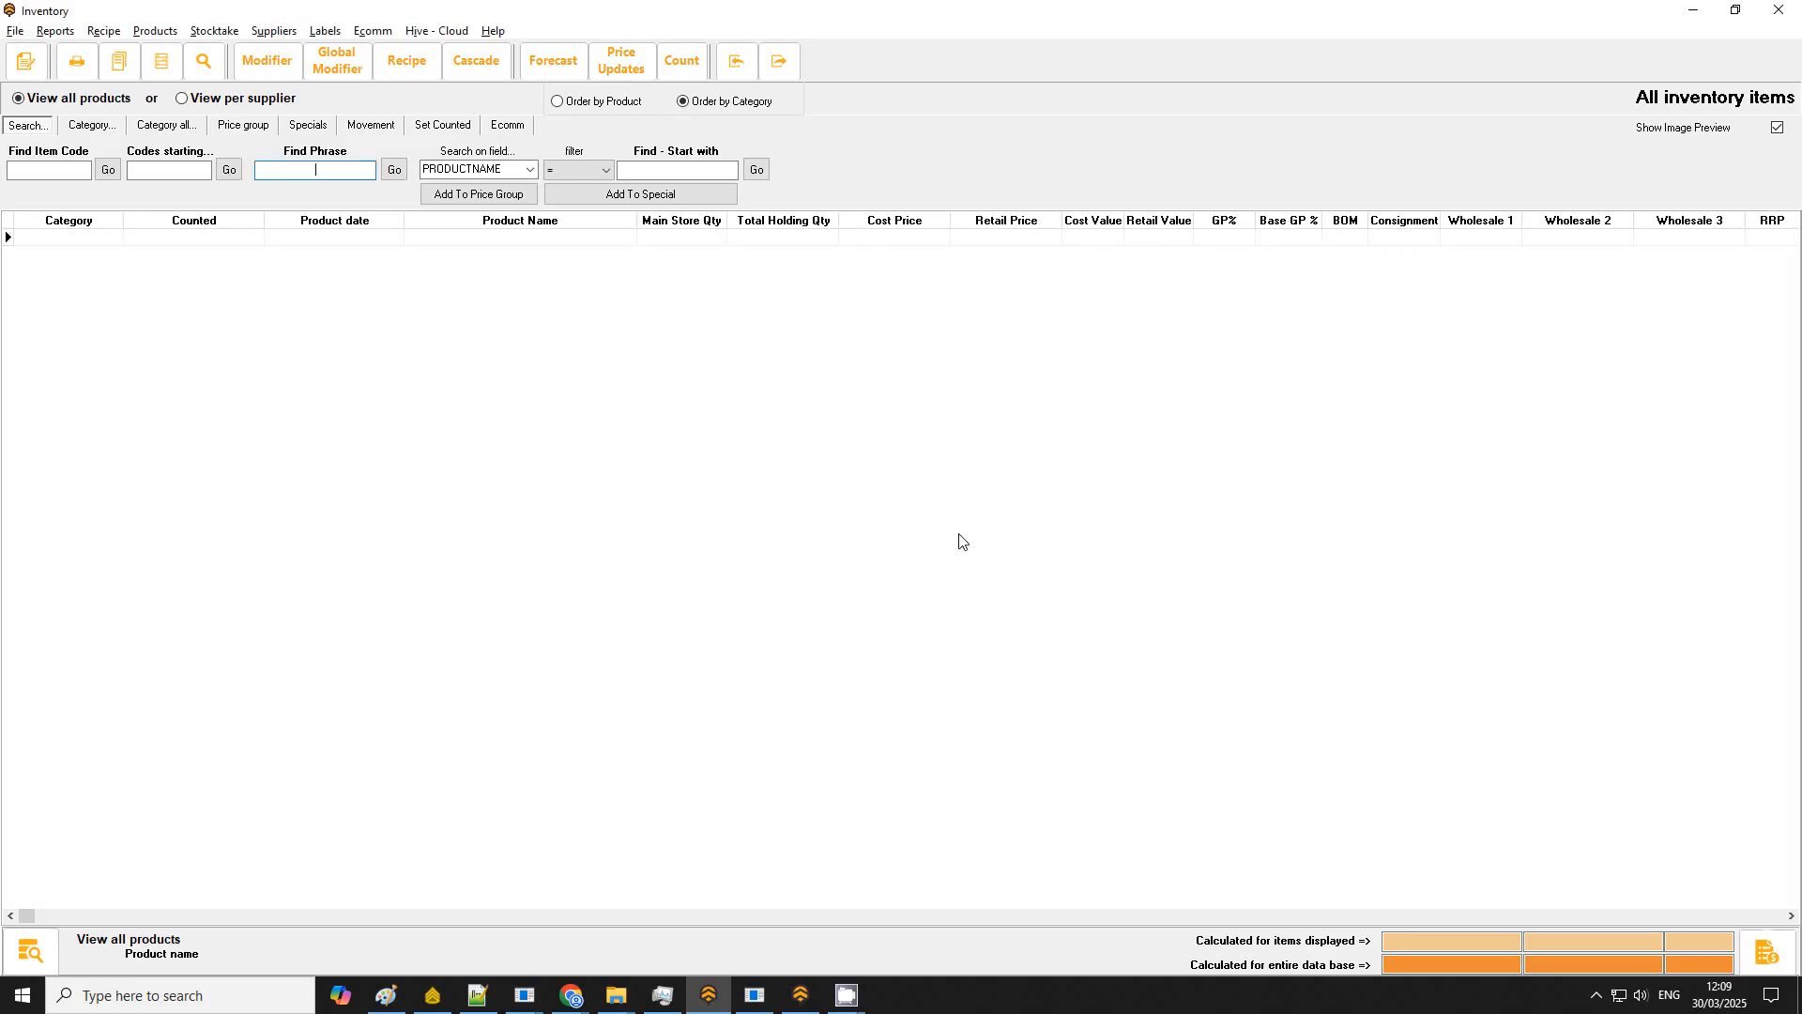
Step: Show all products in the desktop inventory list, then close the Inventory window
left_click(1023, 528)
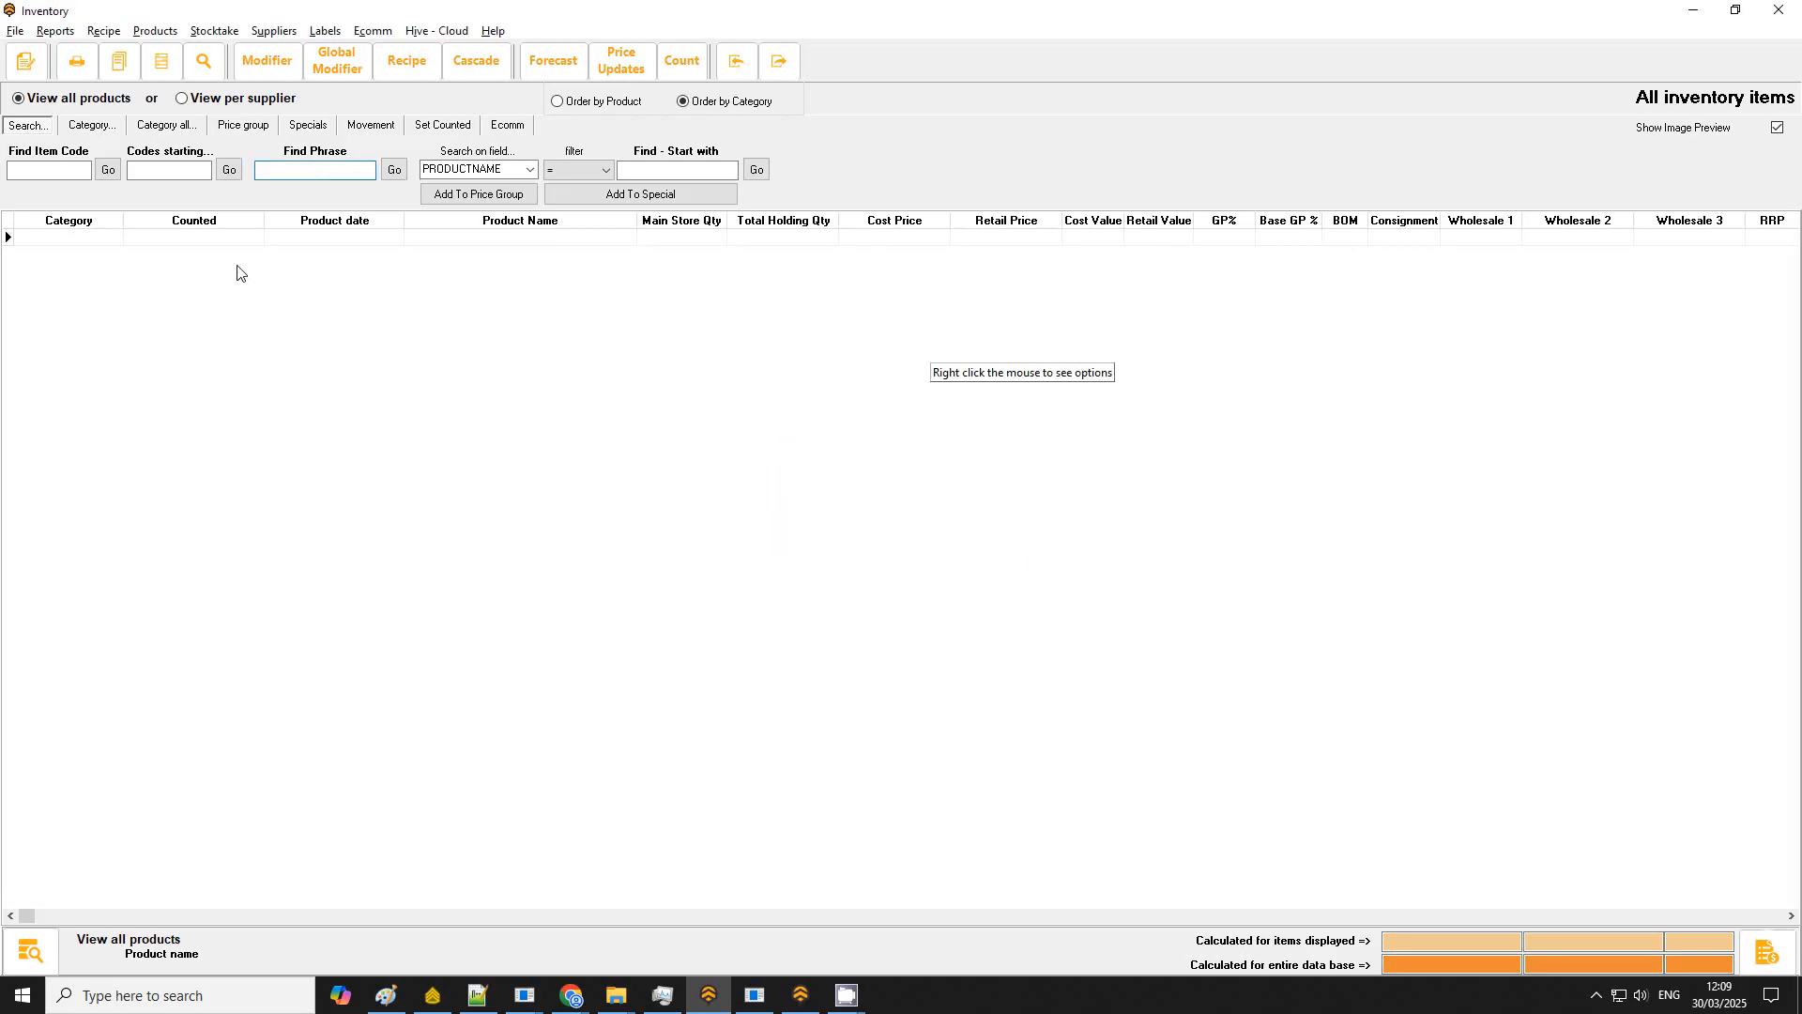
left_click(72, 99)
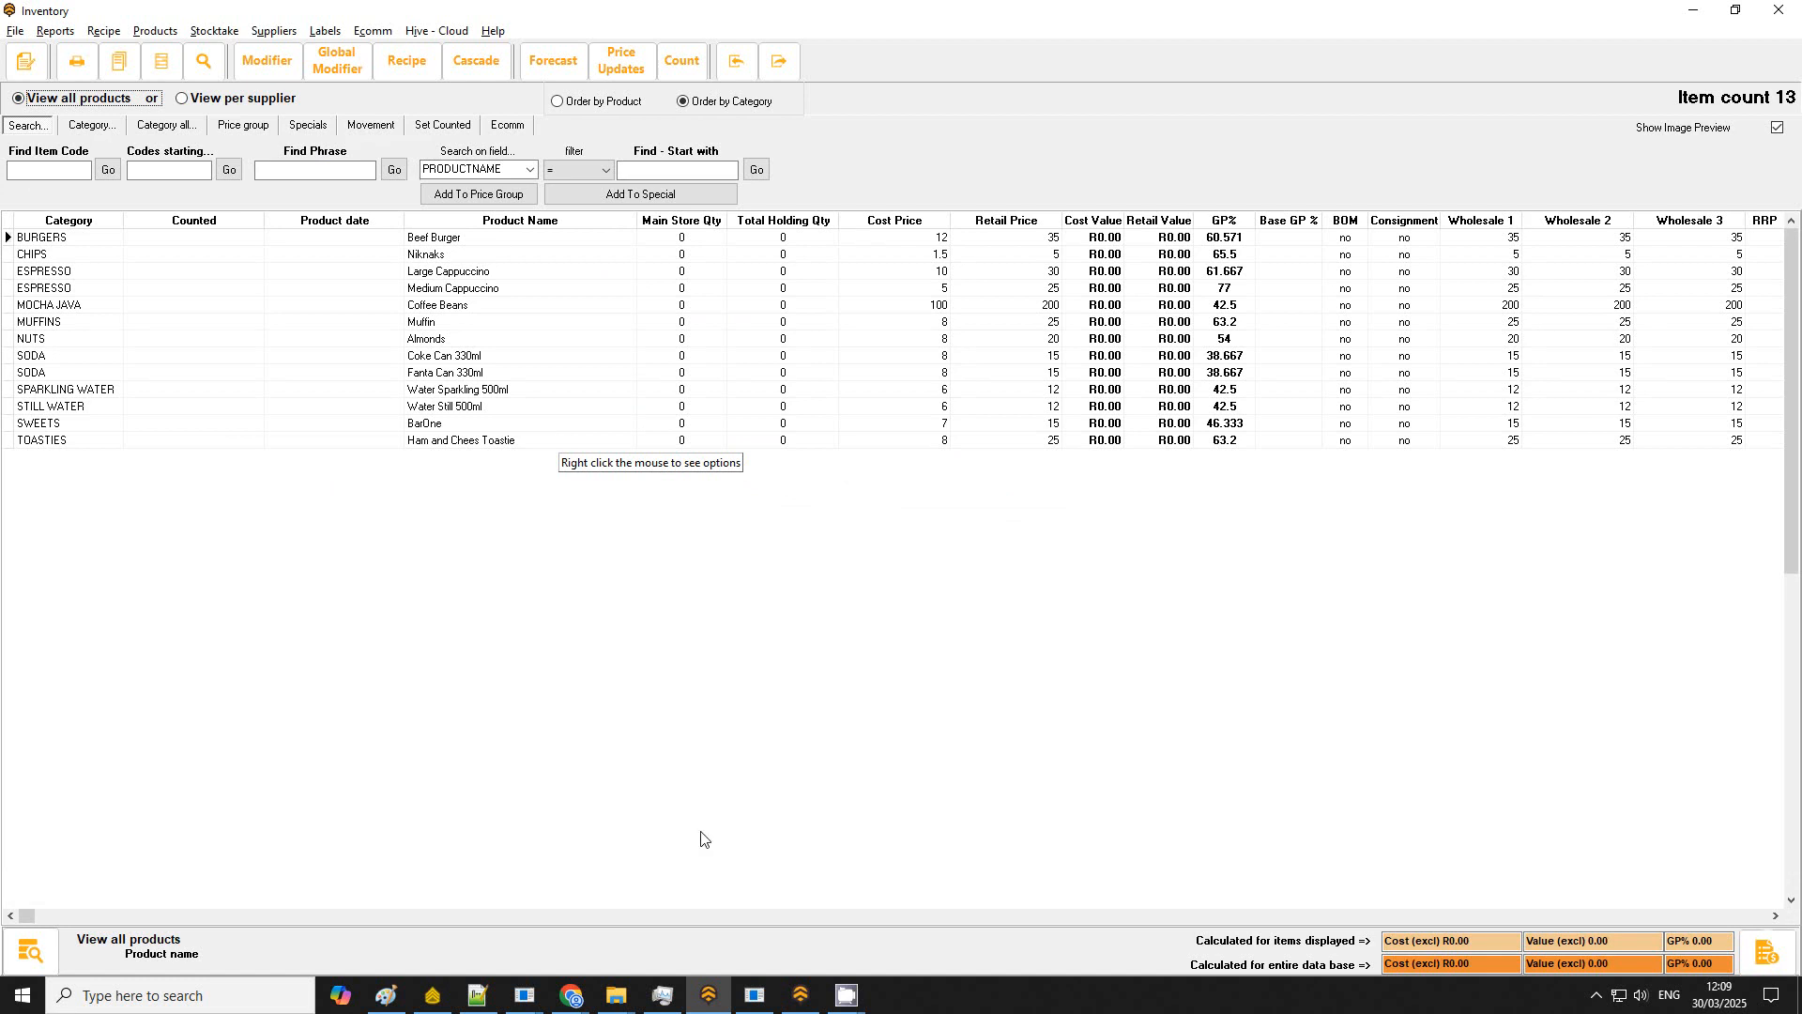
left_click(1779, 10)
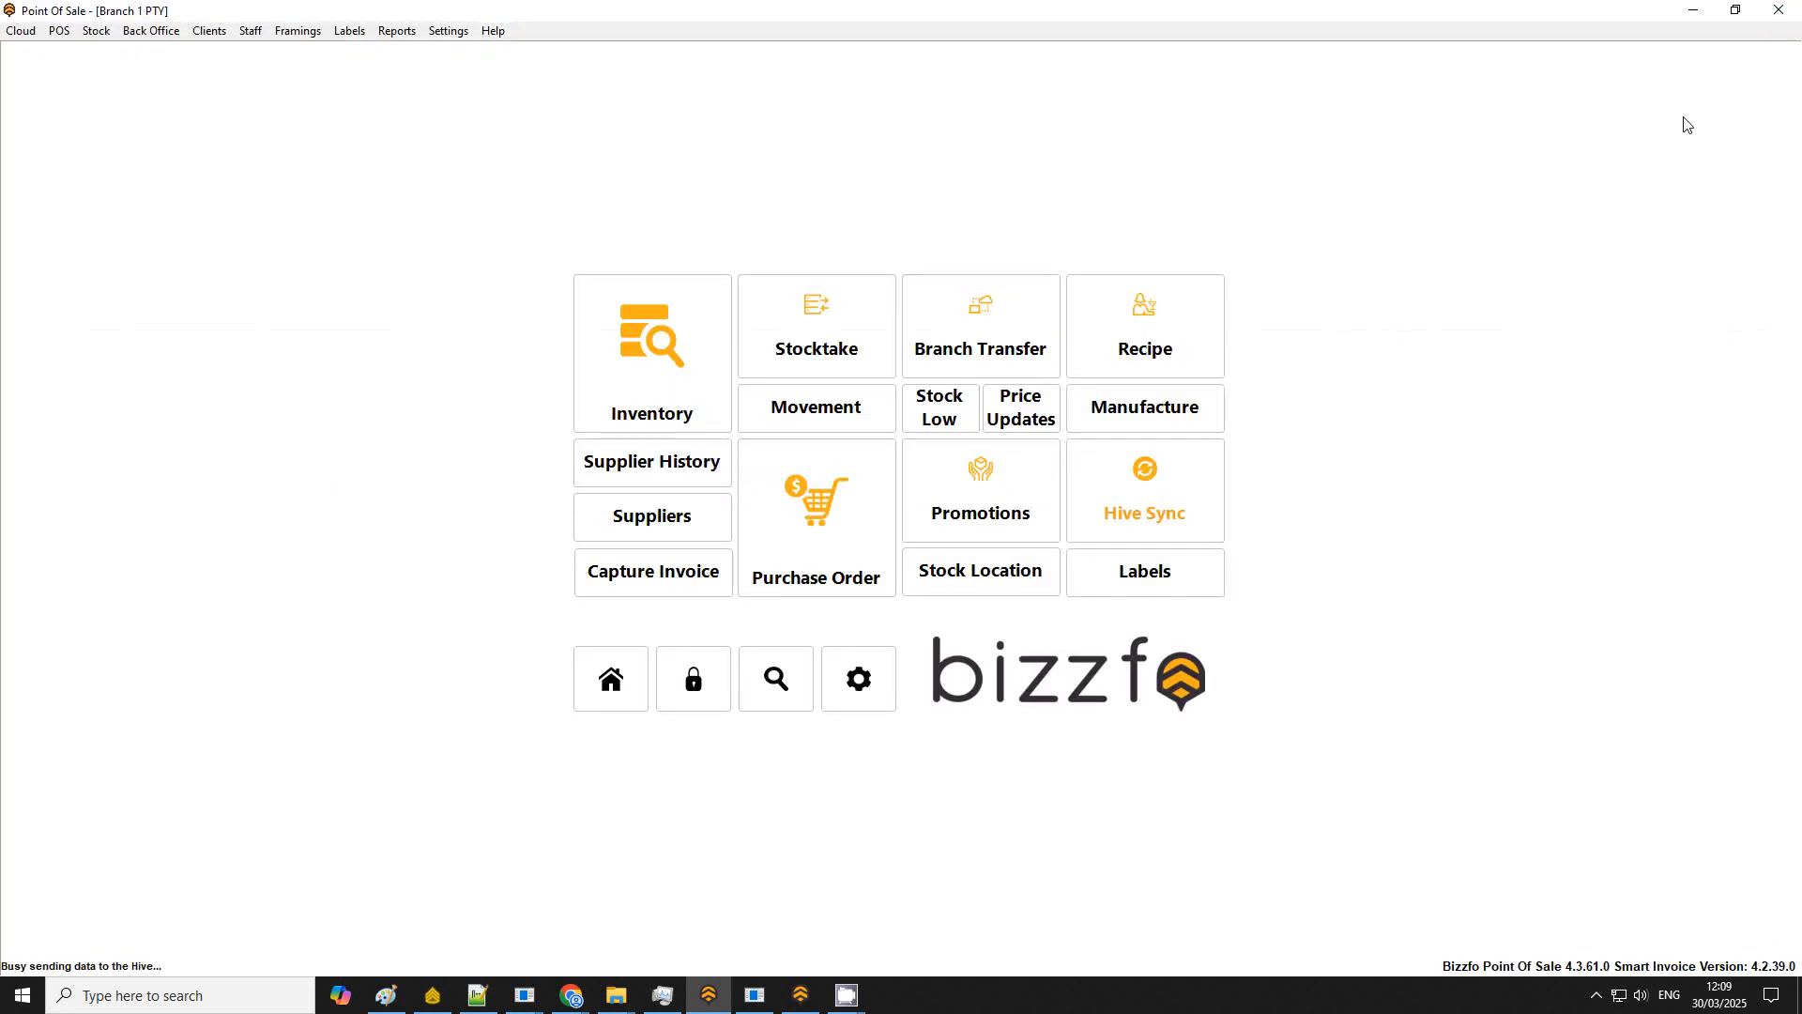
Step: Override the desktop POS buttons with a cloud import from the Hive under Point Of Sale button setup
left_click(611, 678)
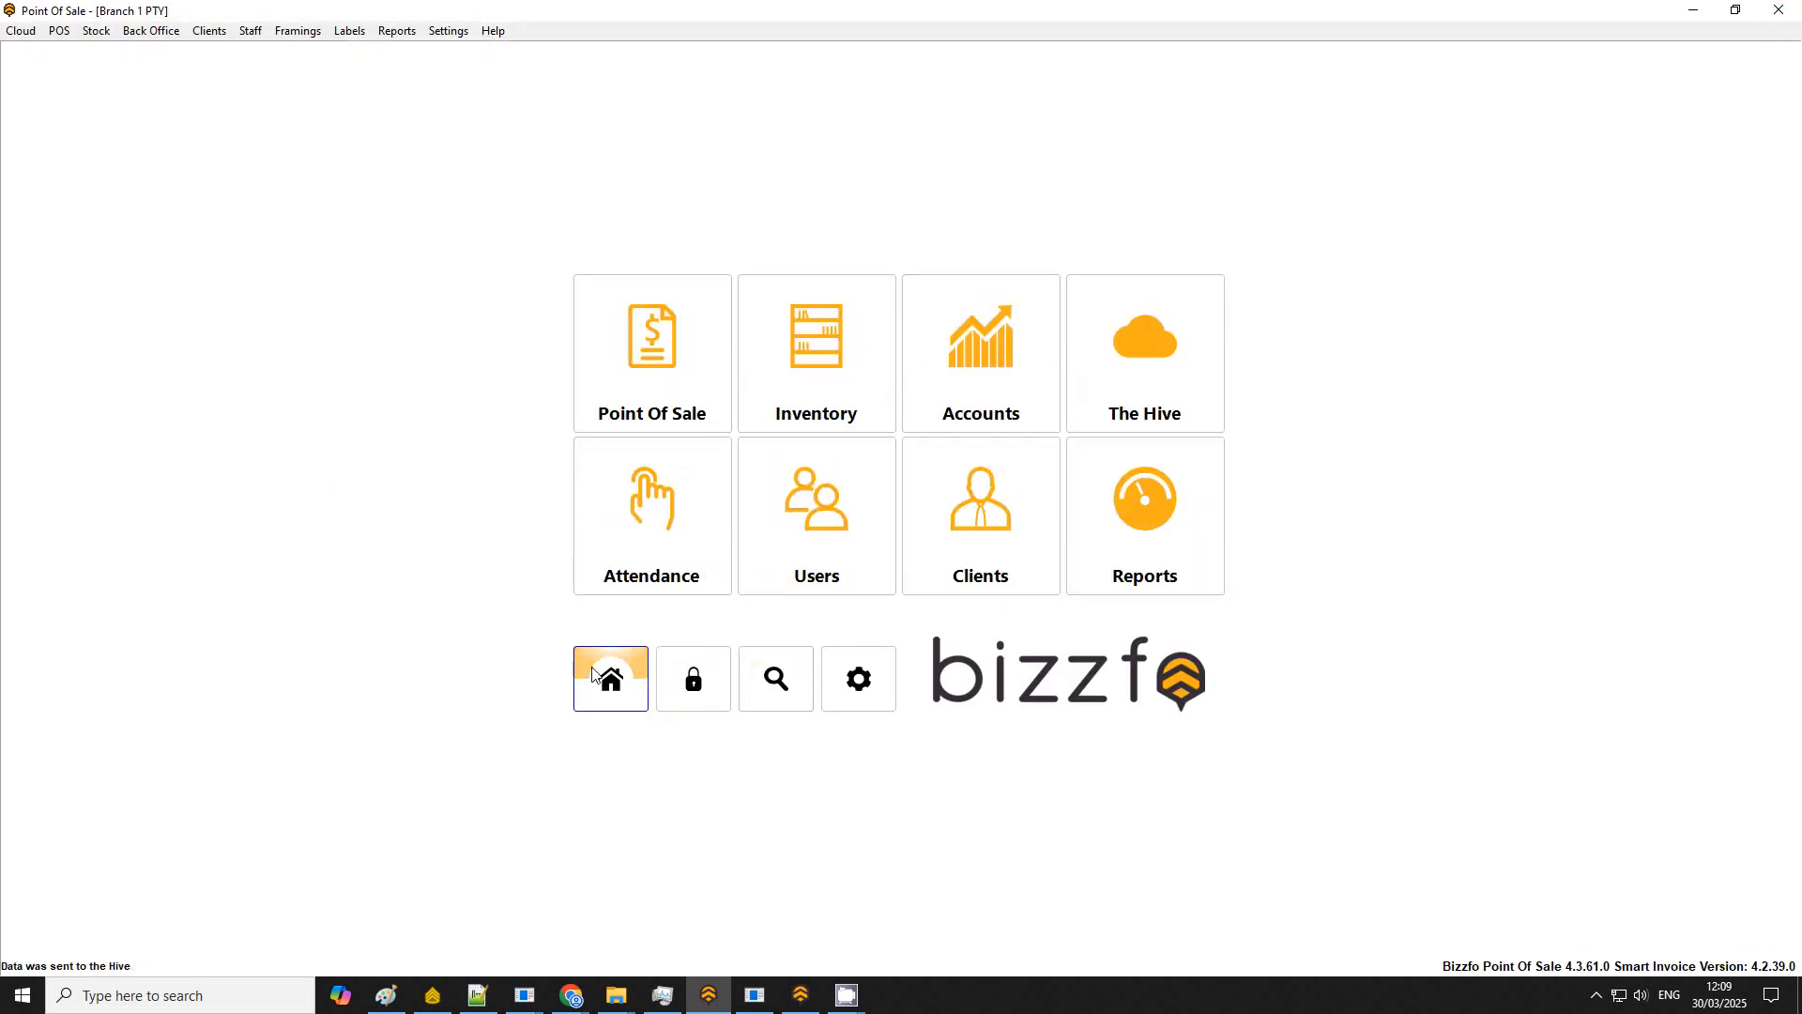
left_click(664, 344)
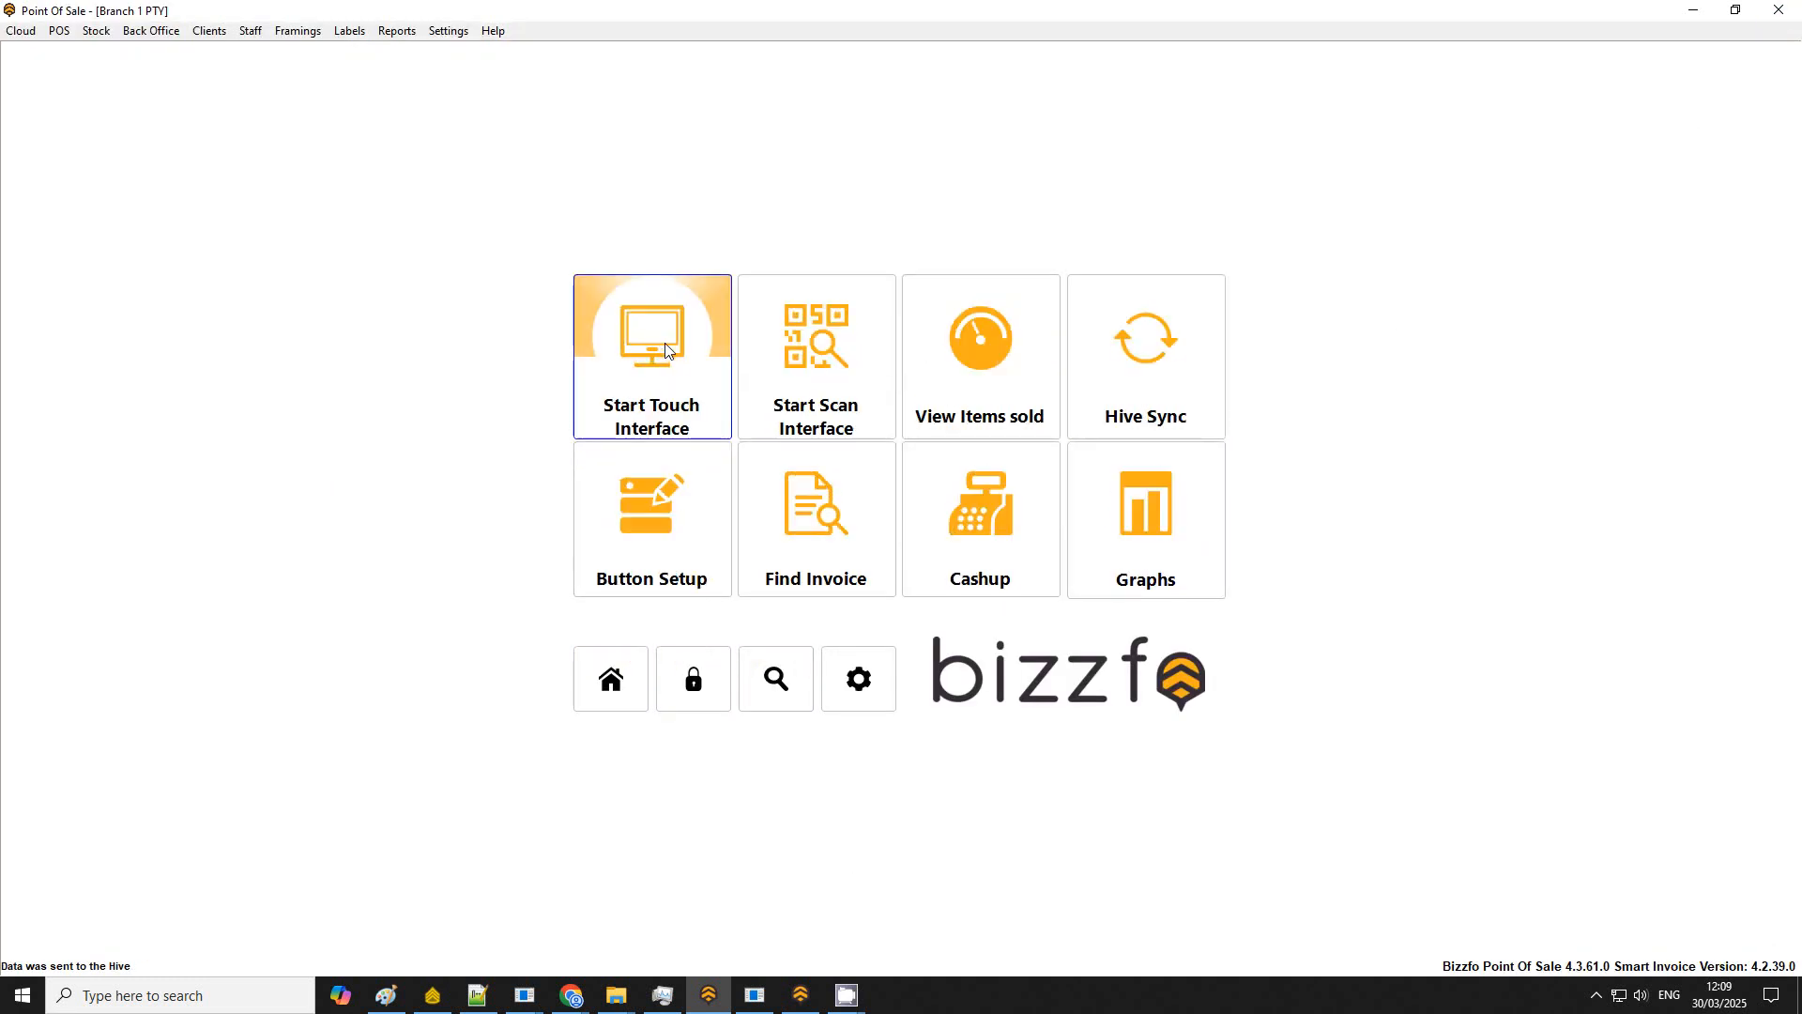
left_click(657, 548)
key("Return")
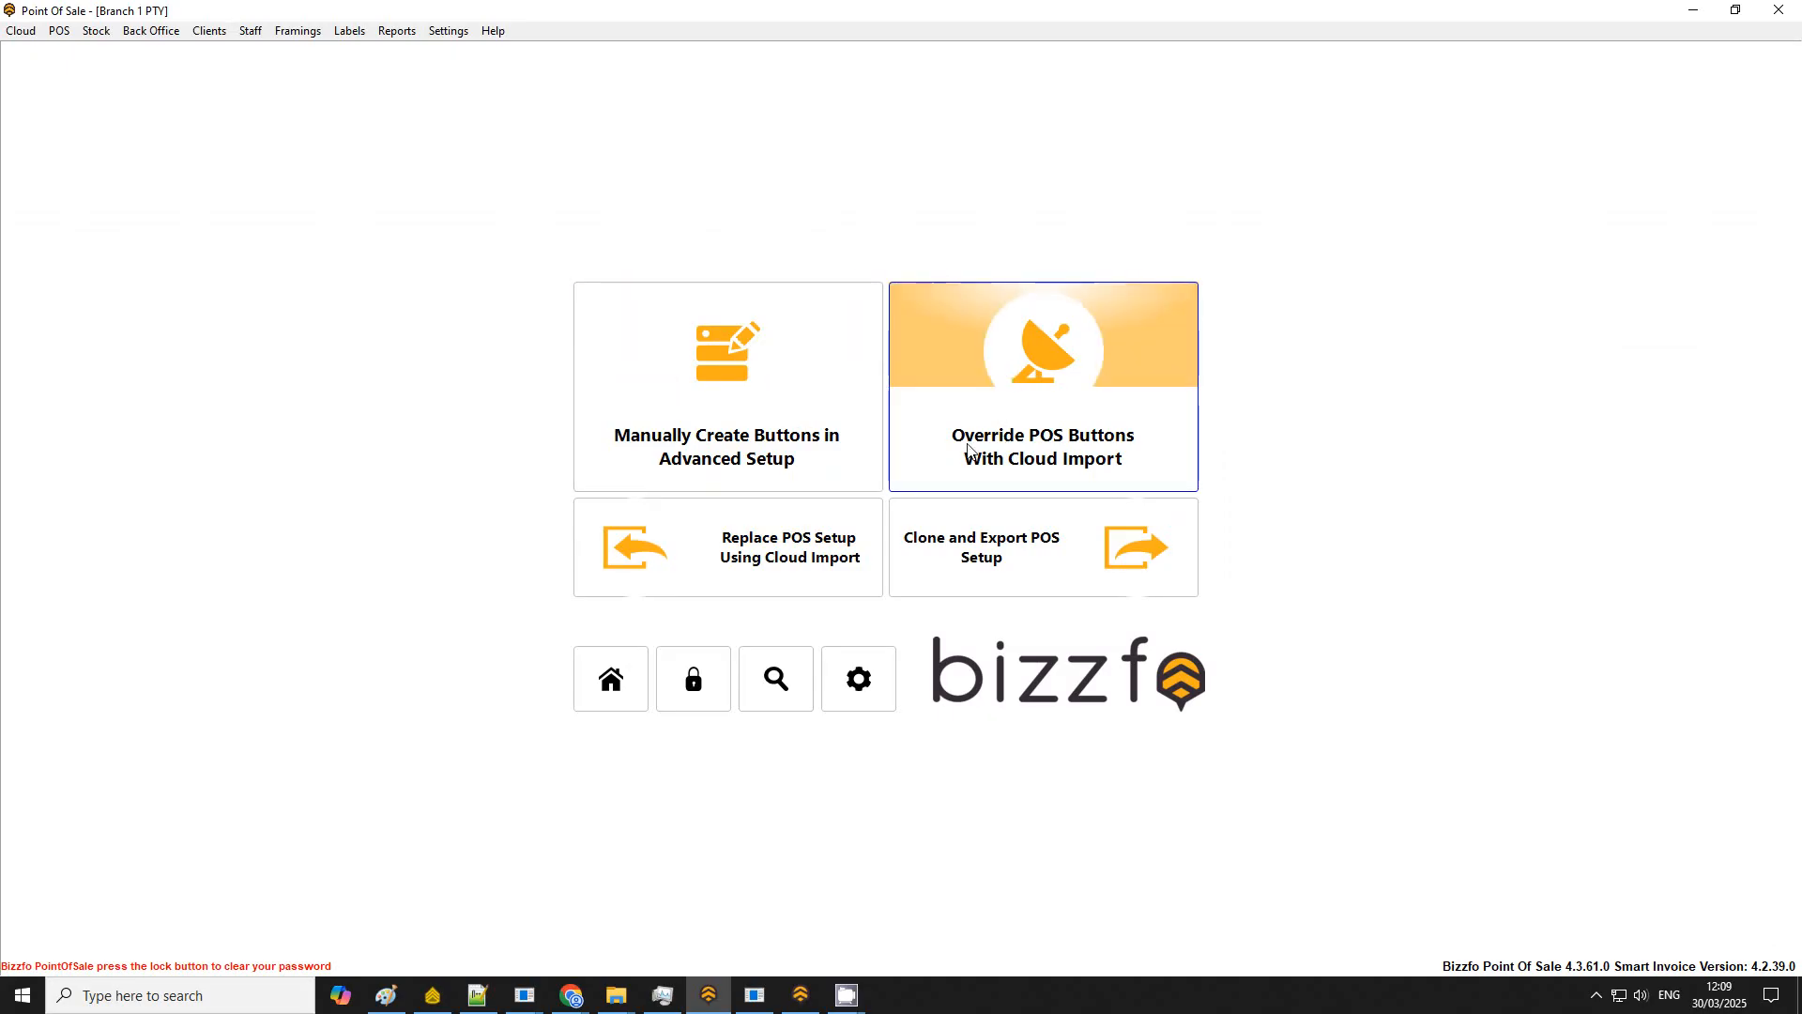
left_click(1059, 372)
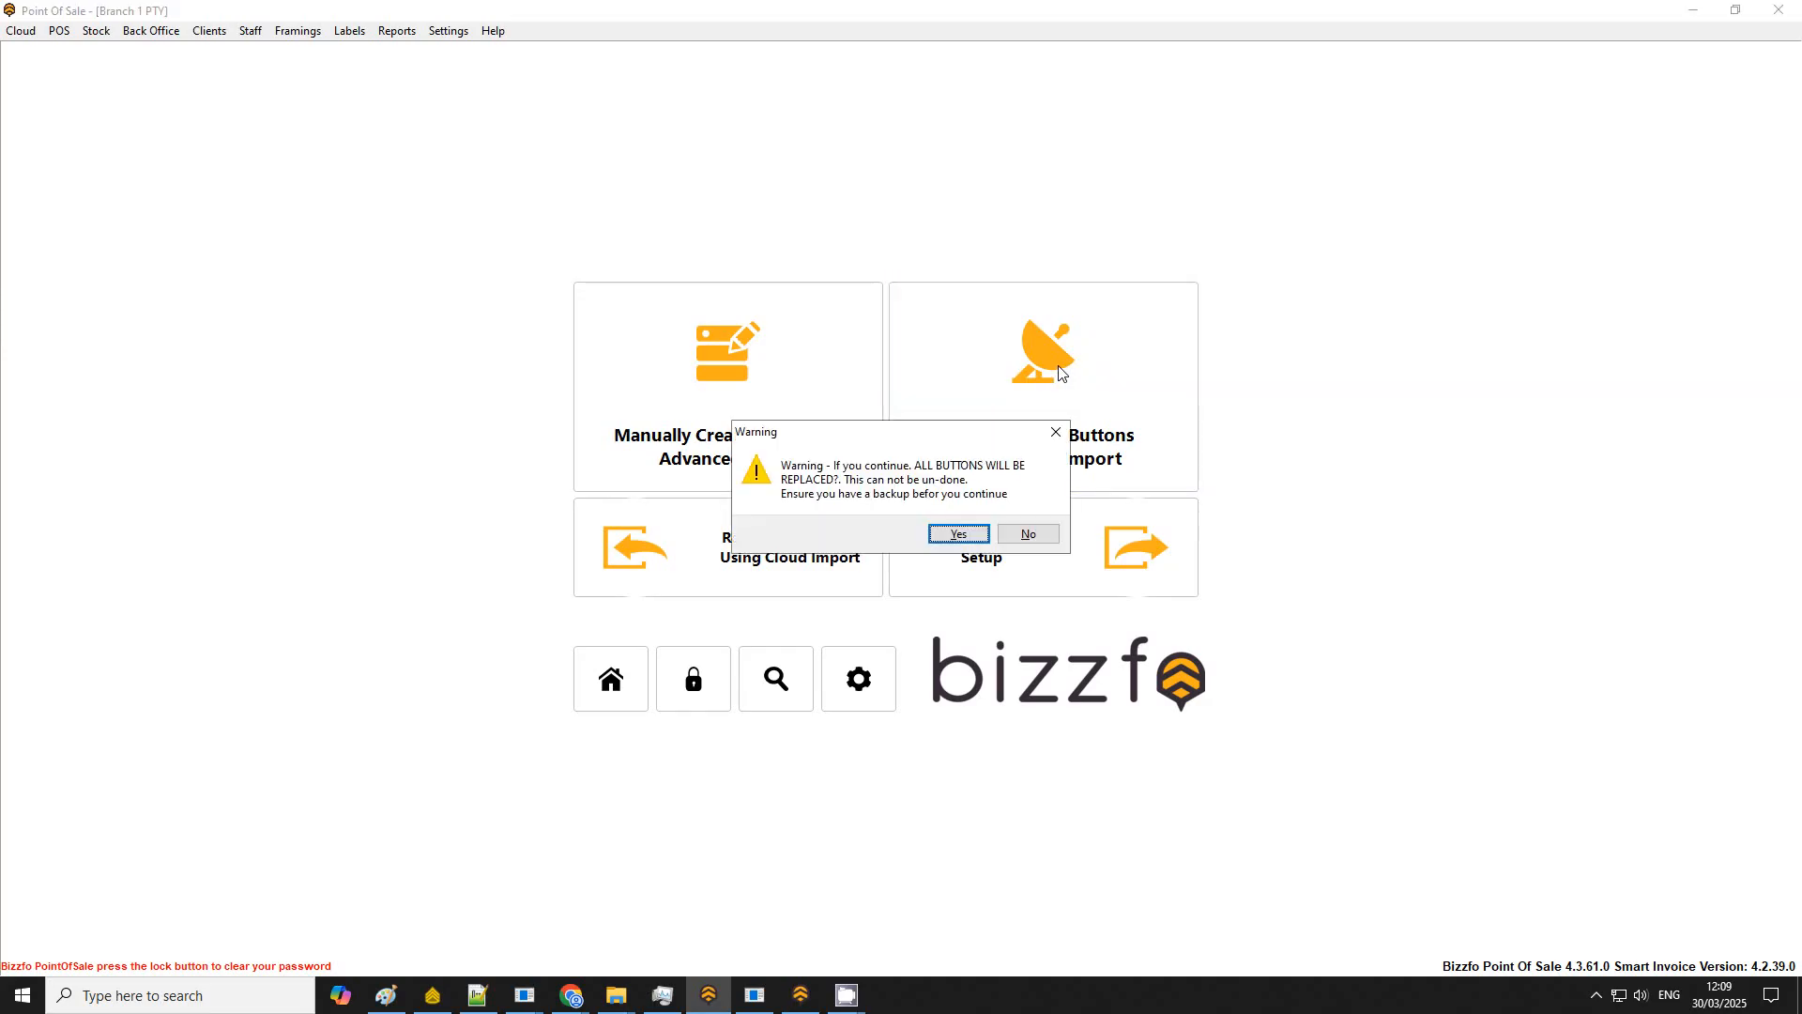
left_click(977, 538)
left_click(974, 523)
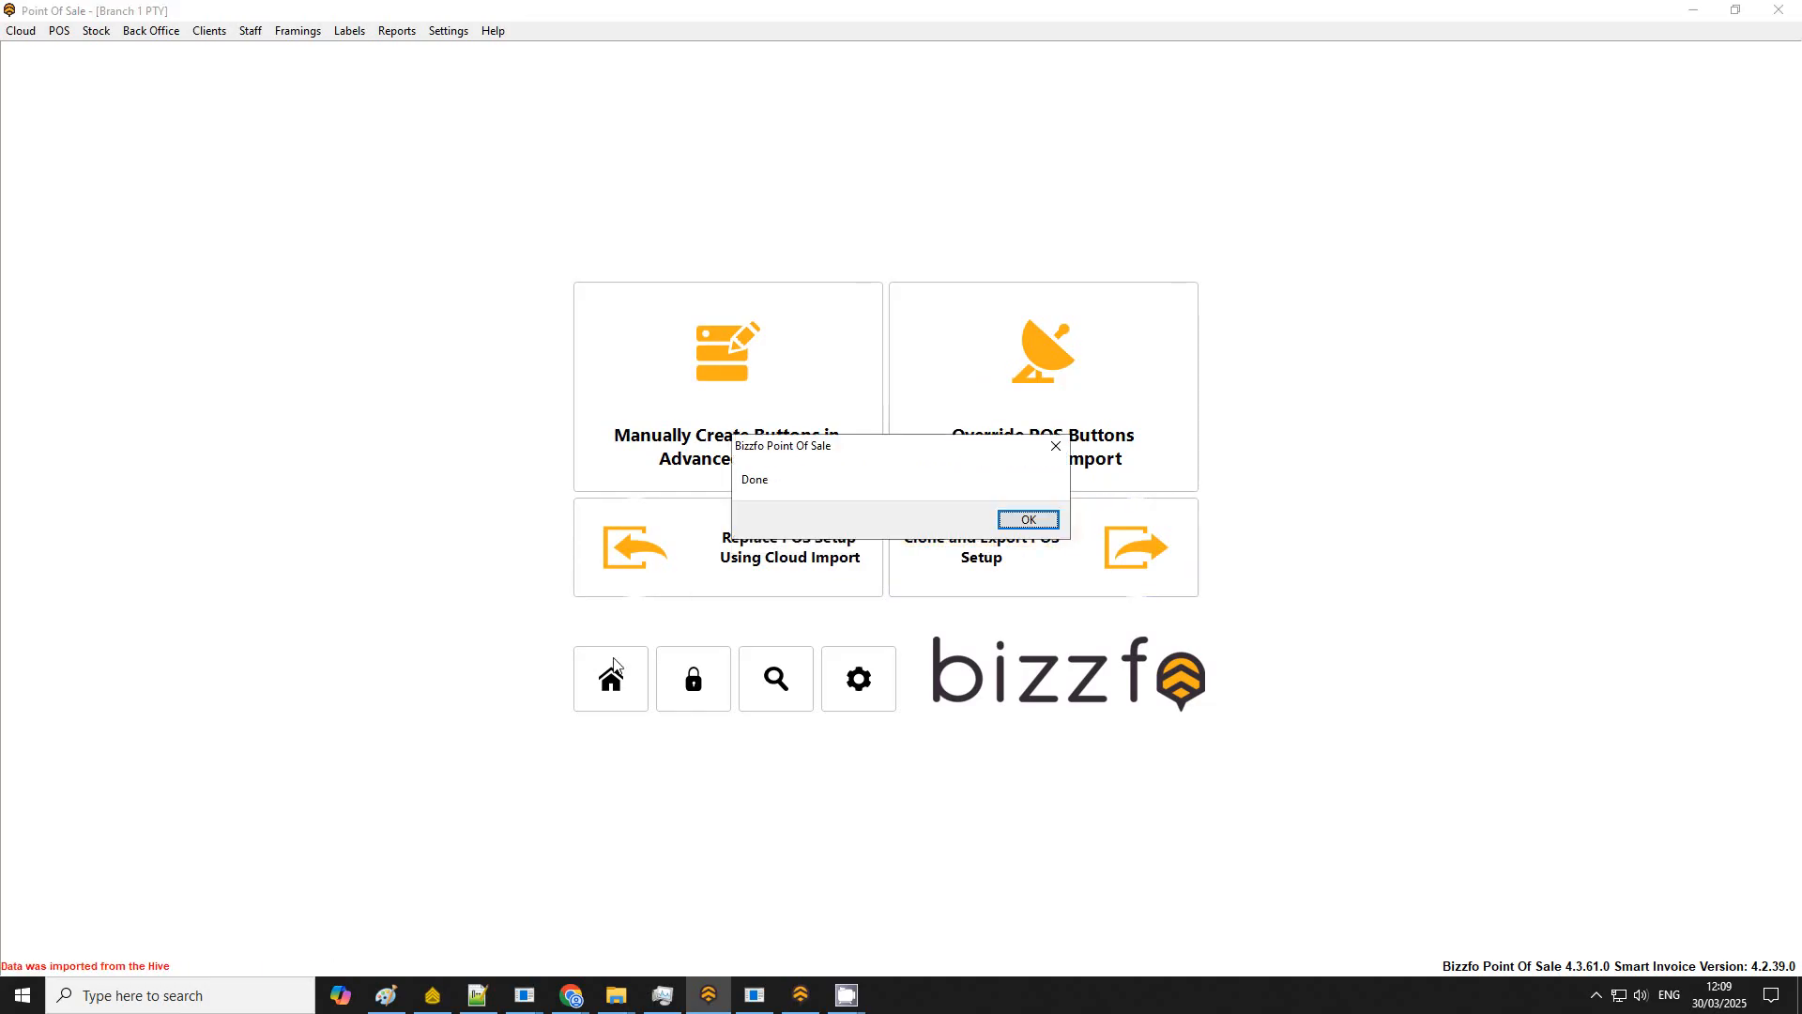
left_click(1028, 519)
Step: Start the touch interface of the Point Of Sale and log in with the POS password
left_click(611, 679)
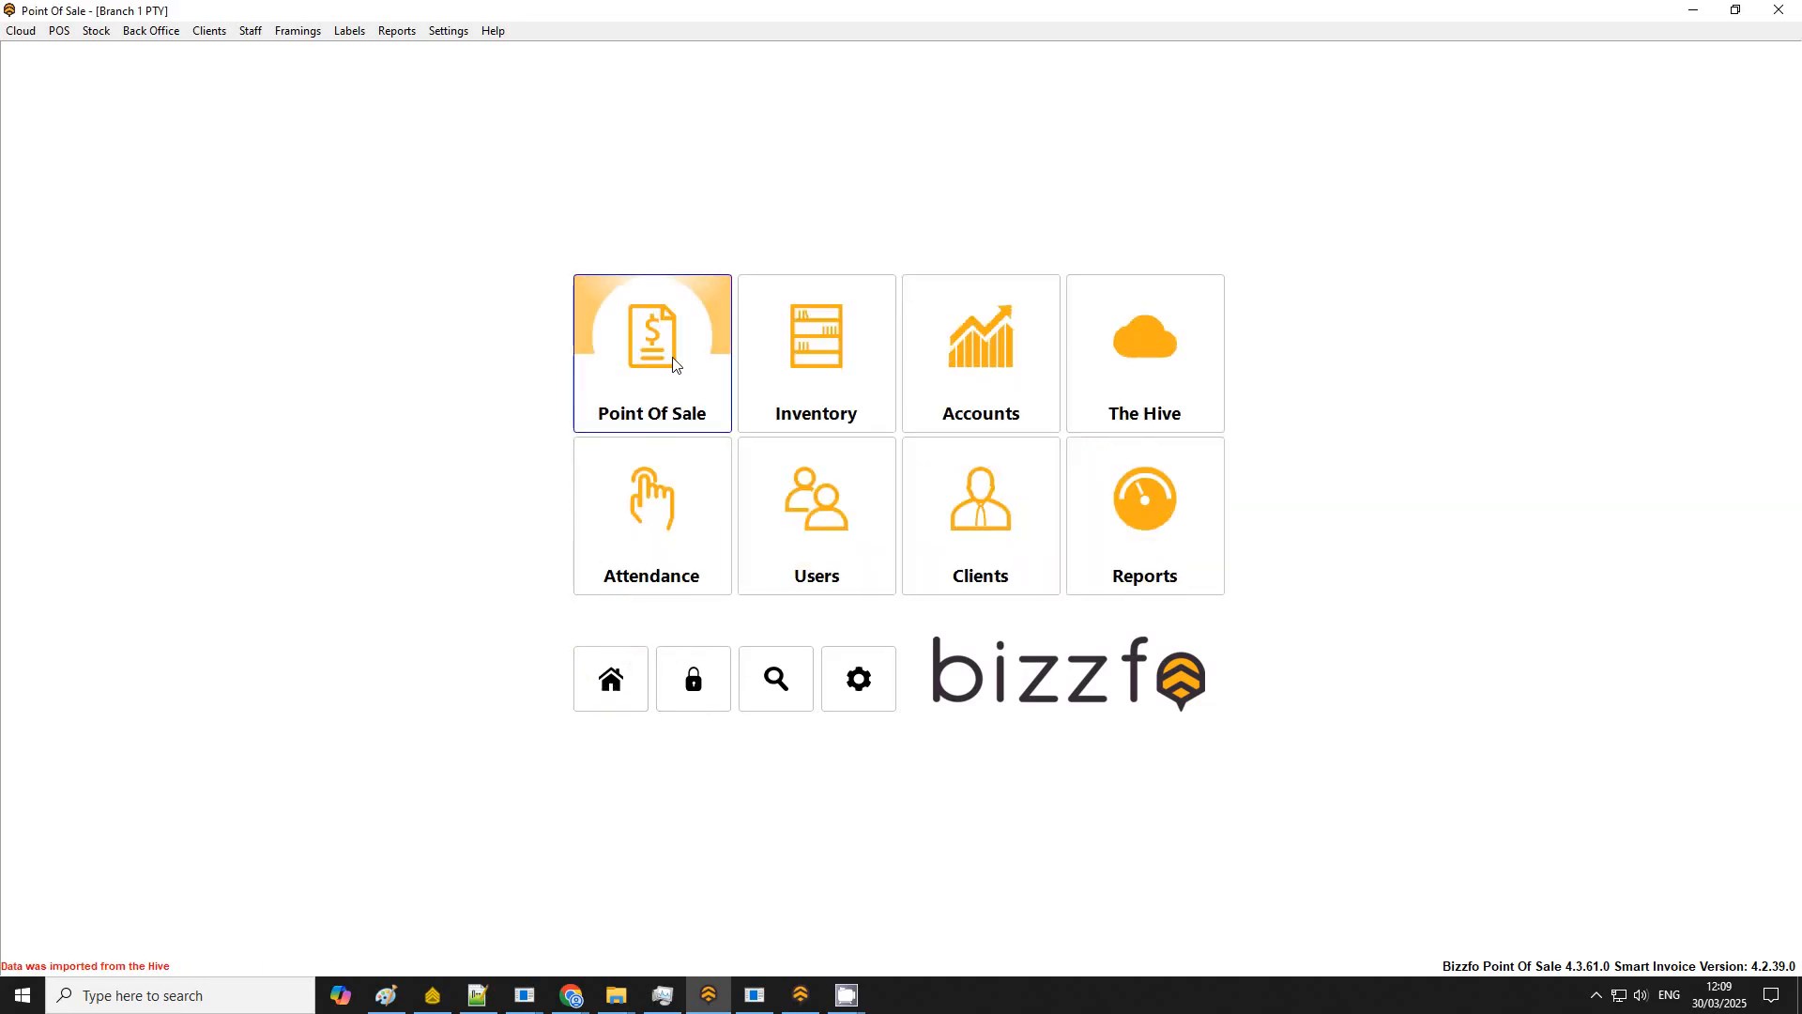
left_click(672, 362)
left_click(672, 362)
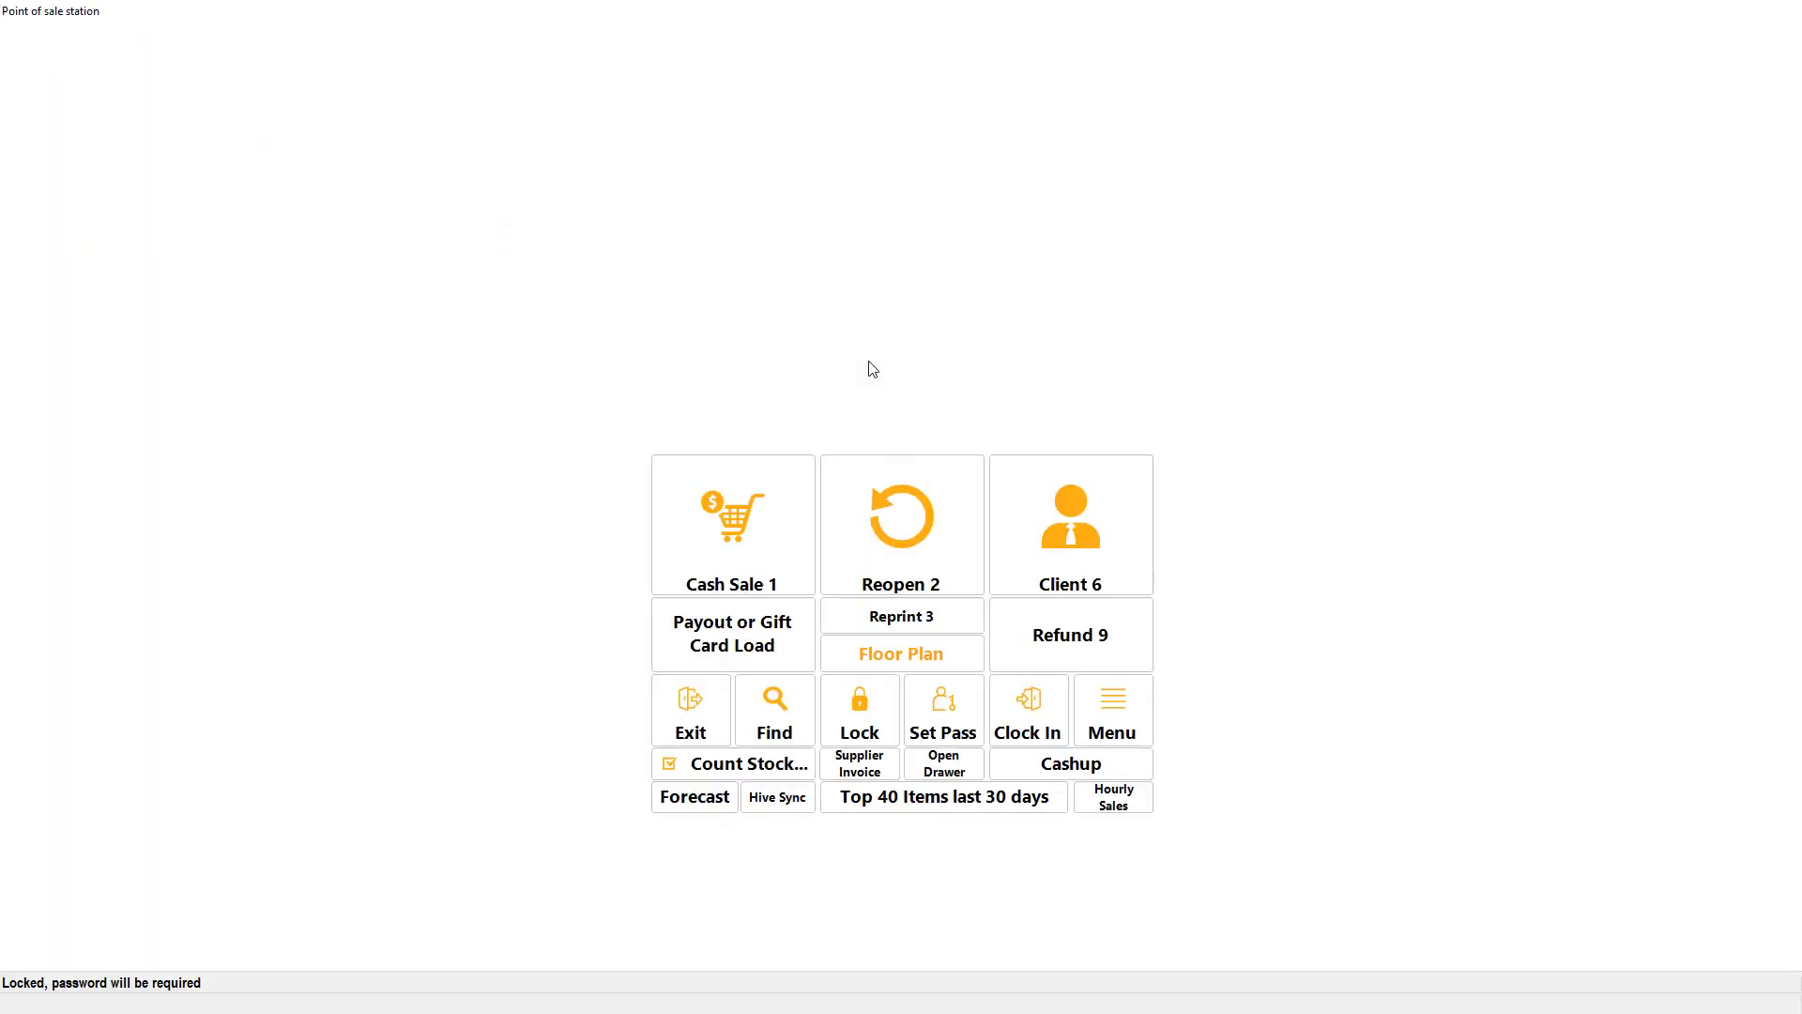
left_click(747, 552)
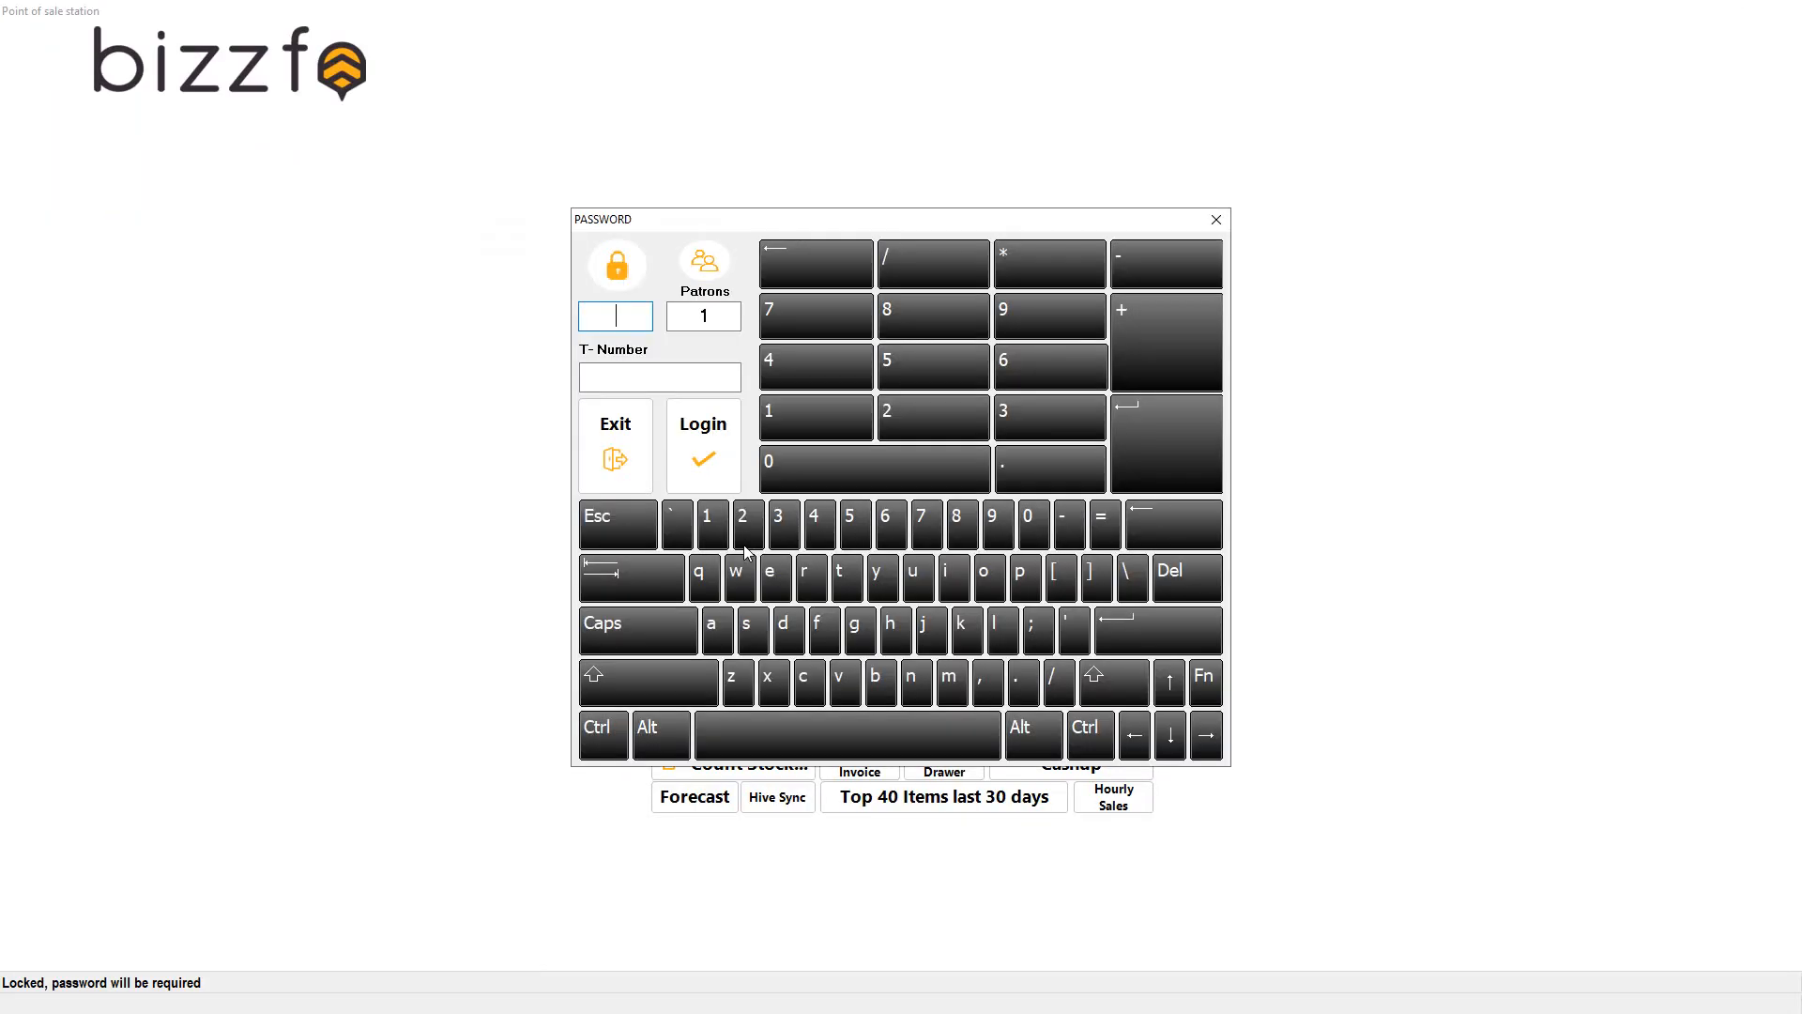
type("1")
left_click(741, 477)
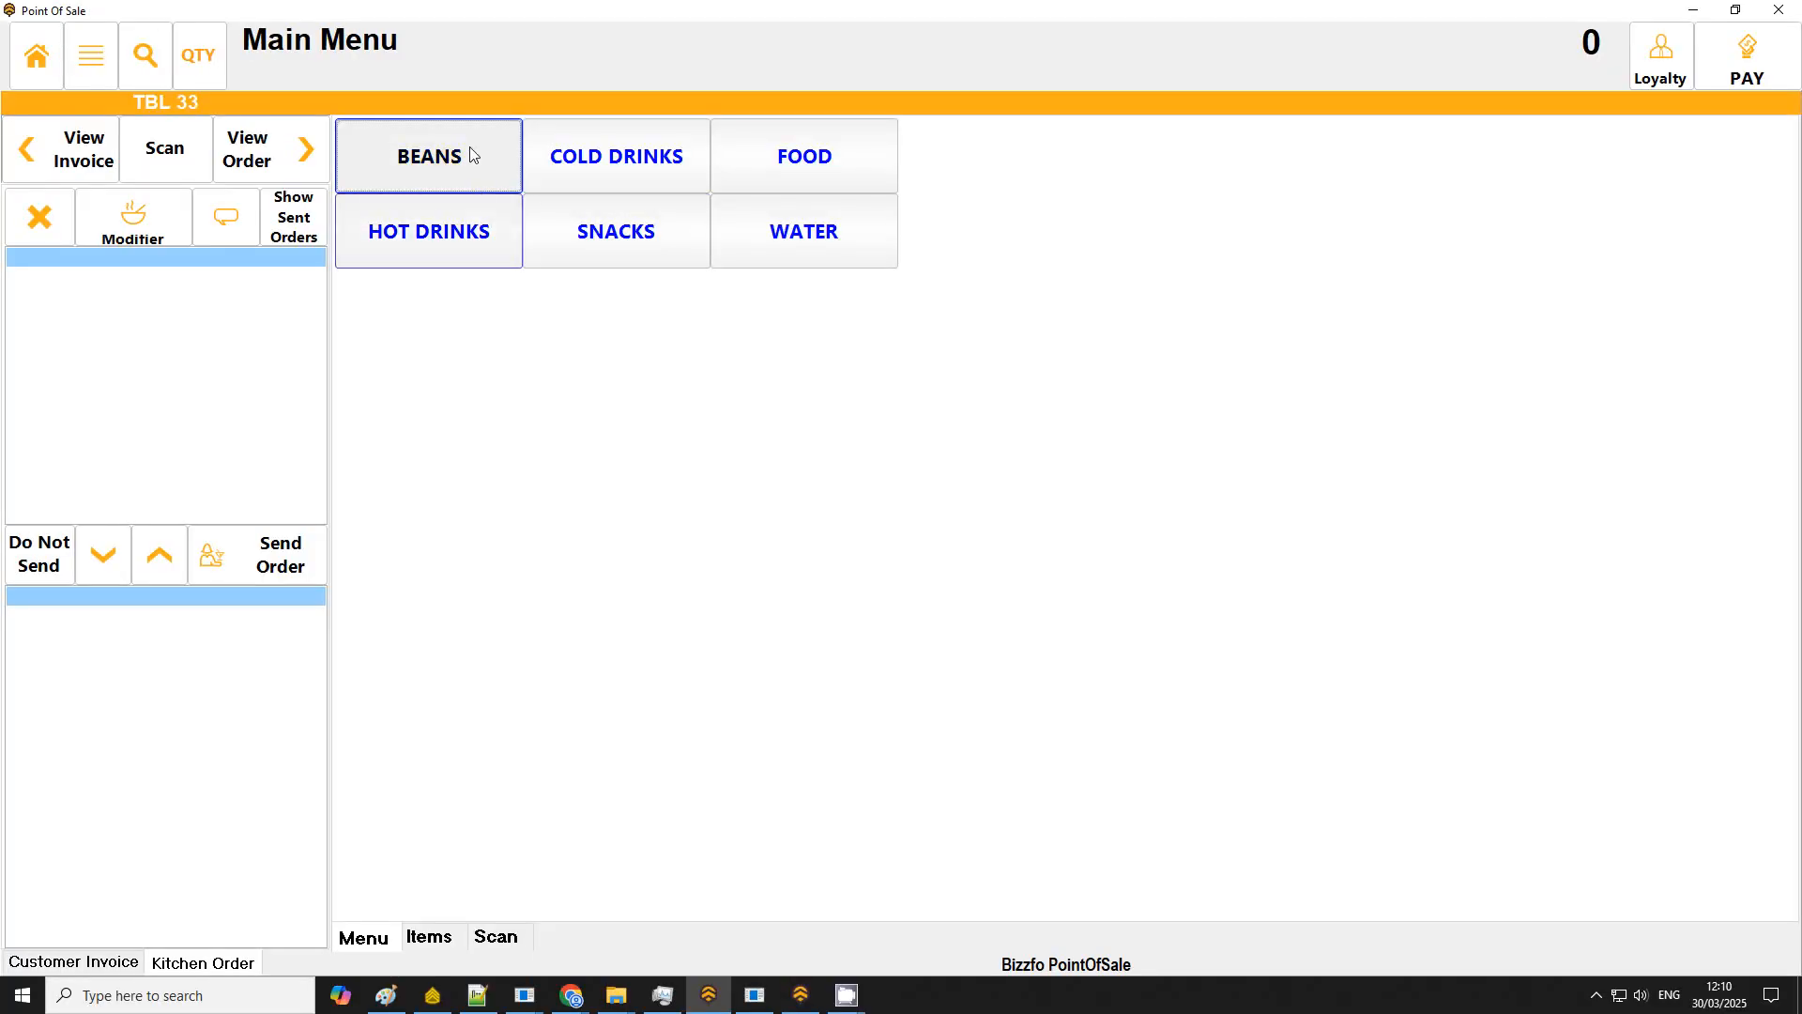
Step: Add 1 kg of Coffee Beans to the sale from the Beans > Mocha Java buttons
left_click(512, 176)
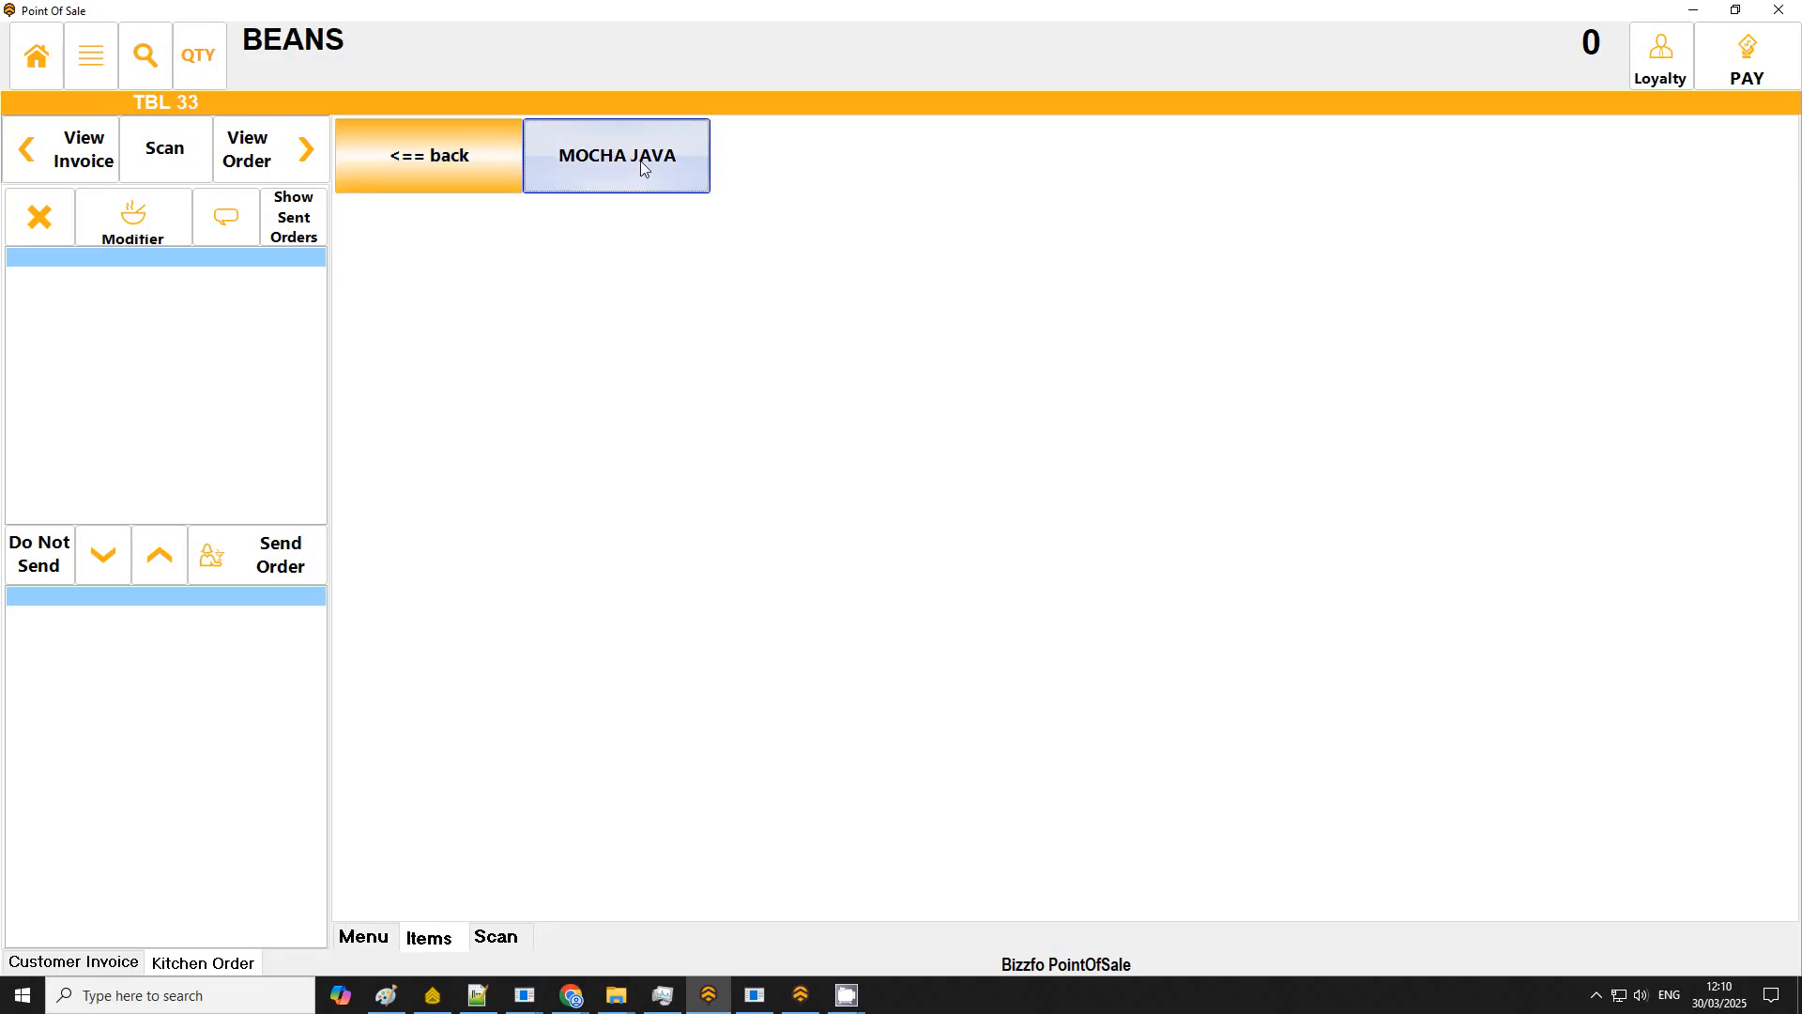
left_click(644, 169)
left_click(644, 169)
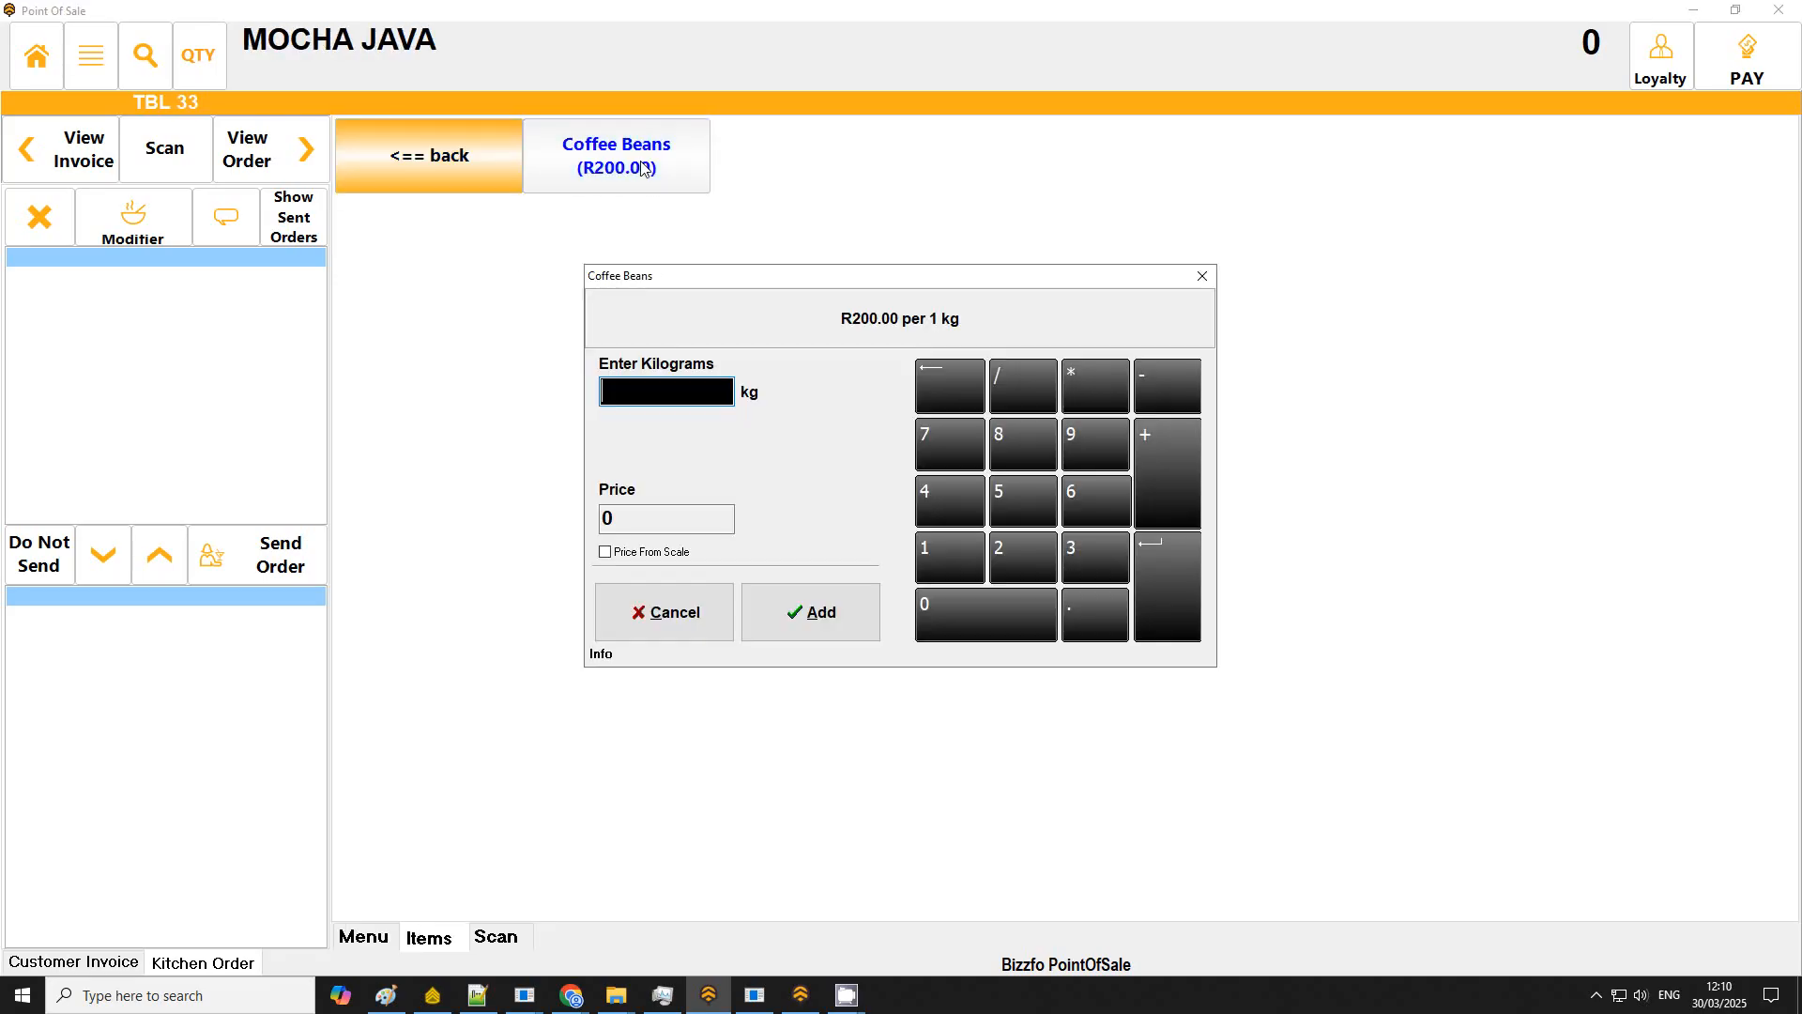
type("1")
key("Return")
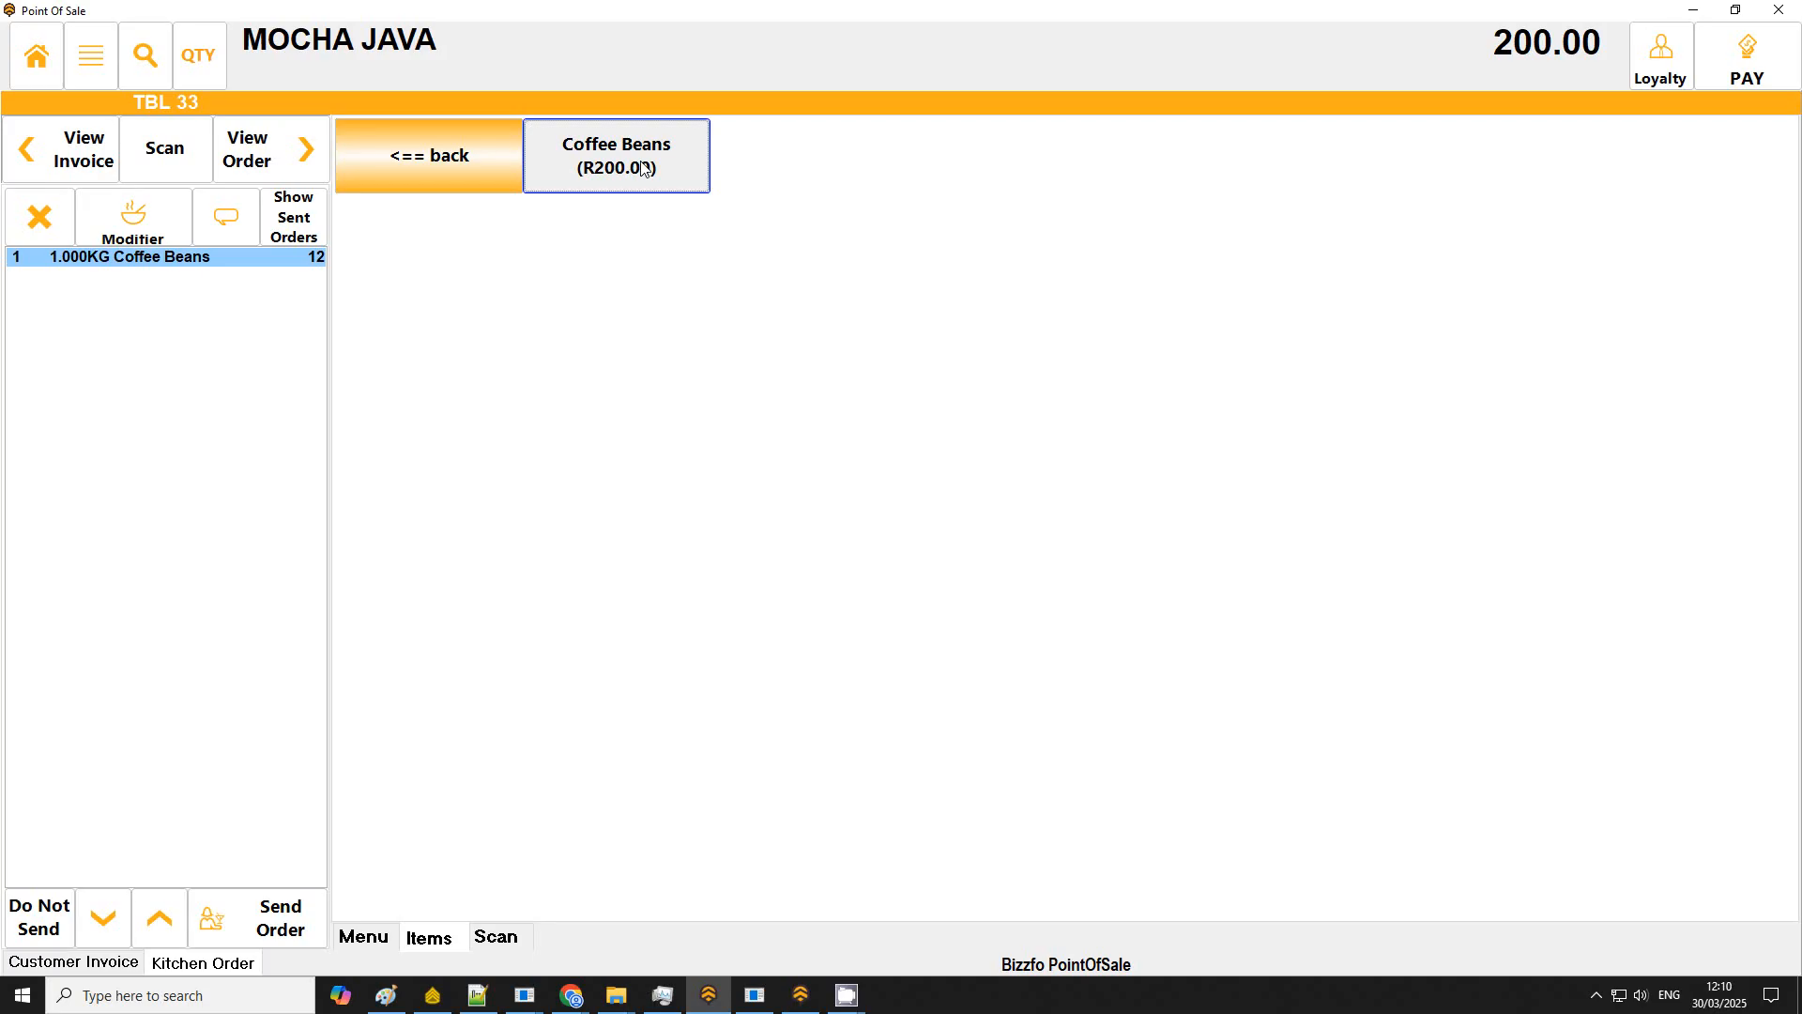
Step: Add Almonds to the sale from the Snacks category
left_click(438, 158)
left_click(438, 157)
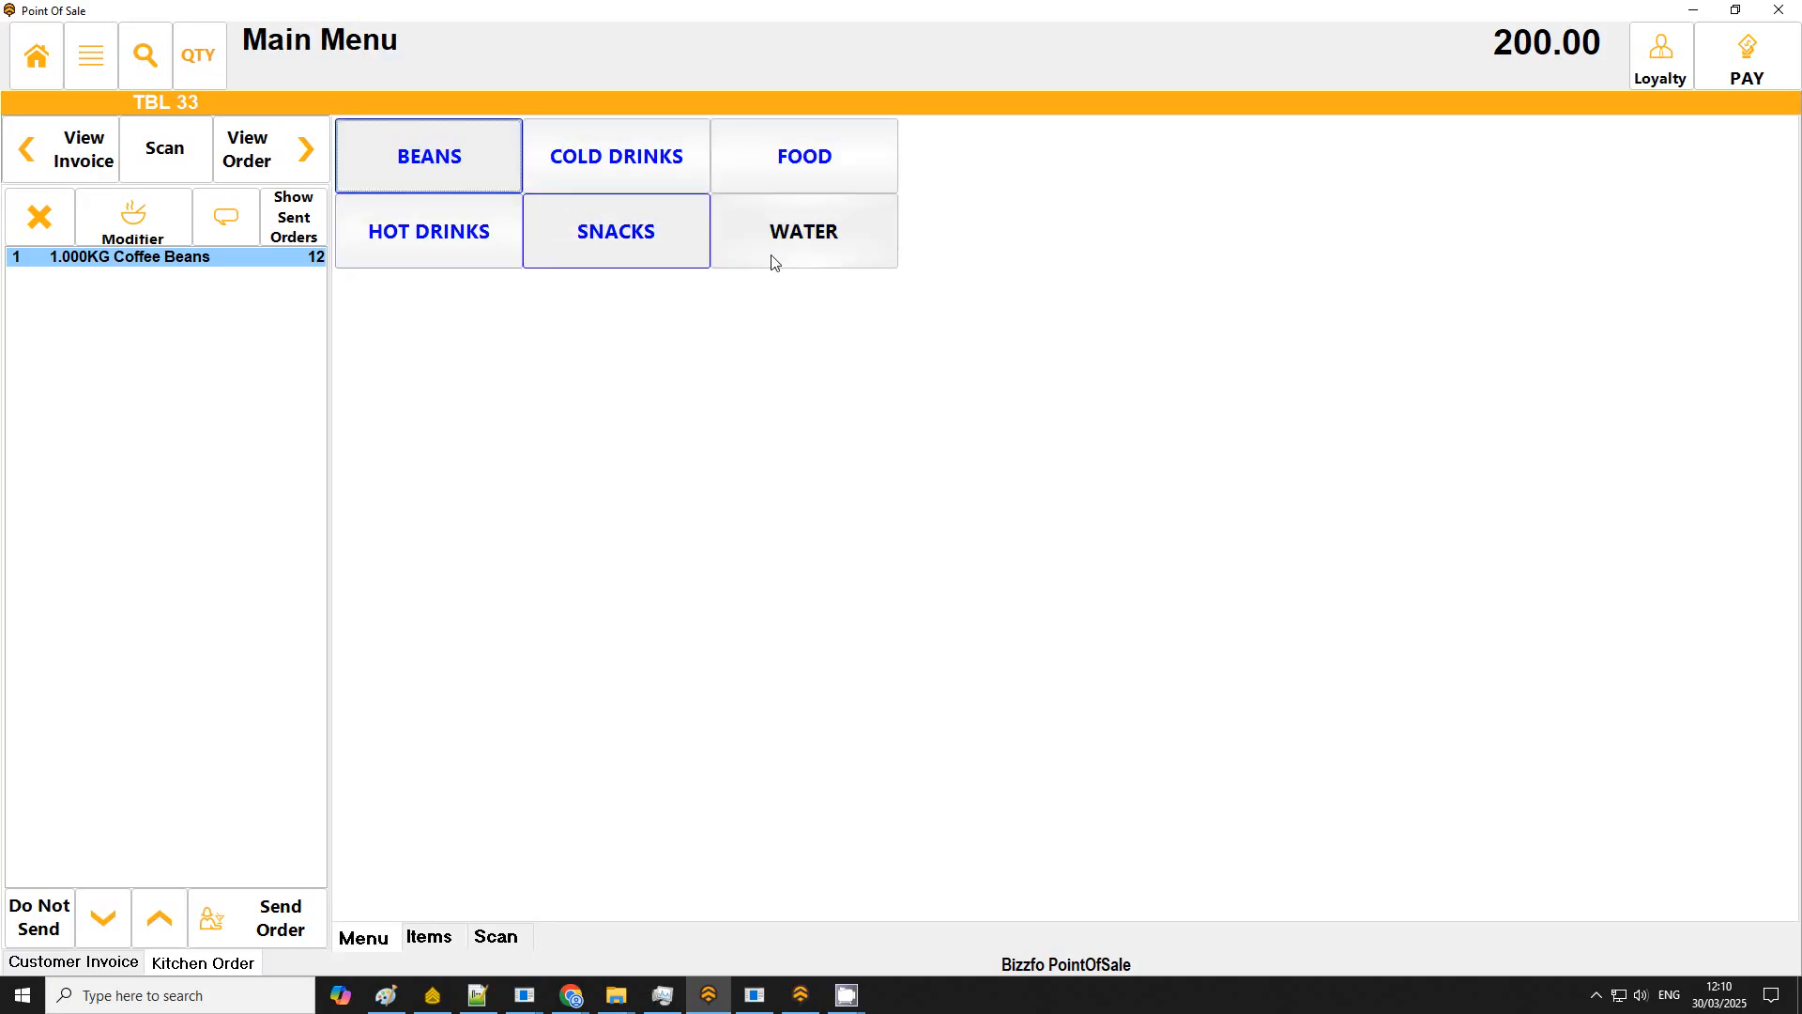
left_click(816, 179)
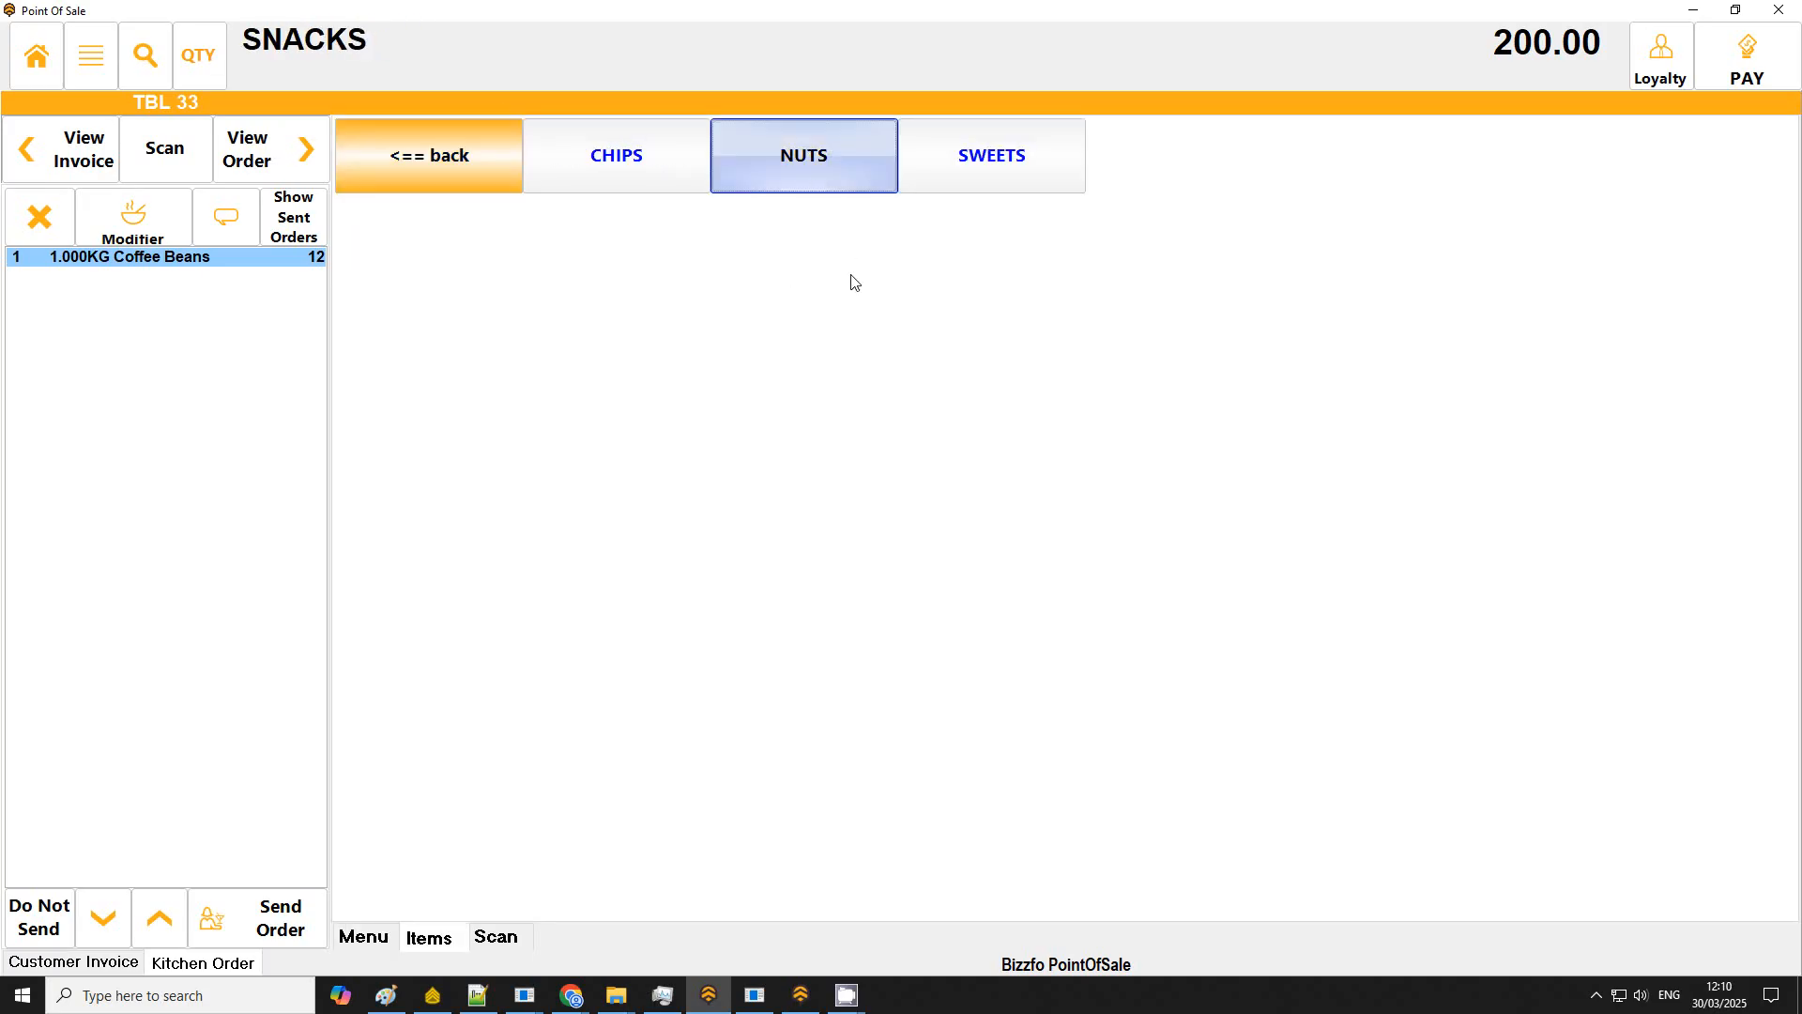
left_click(633, 160)
Step: Add a Muffin to the sale from Food > Muffins
left_click(436, 161)
left_click(436, 160)
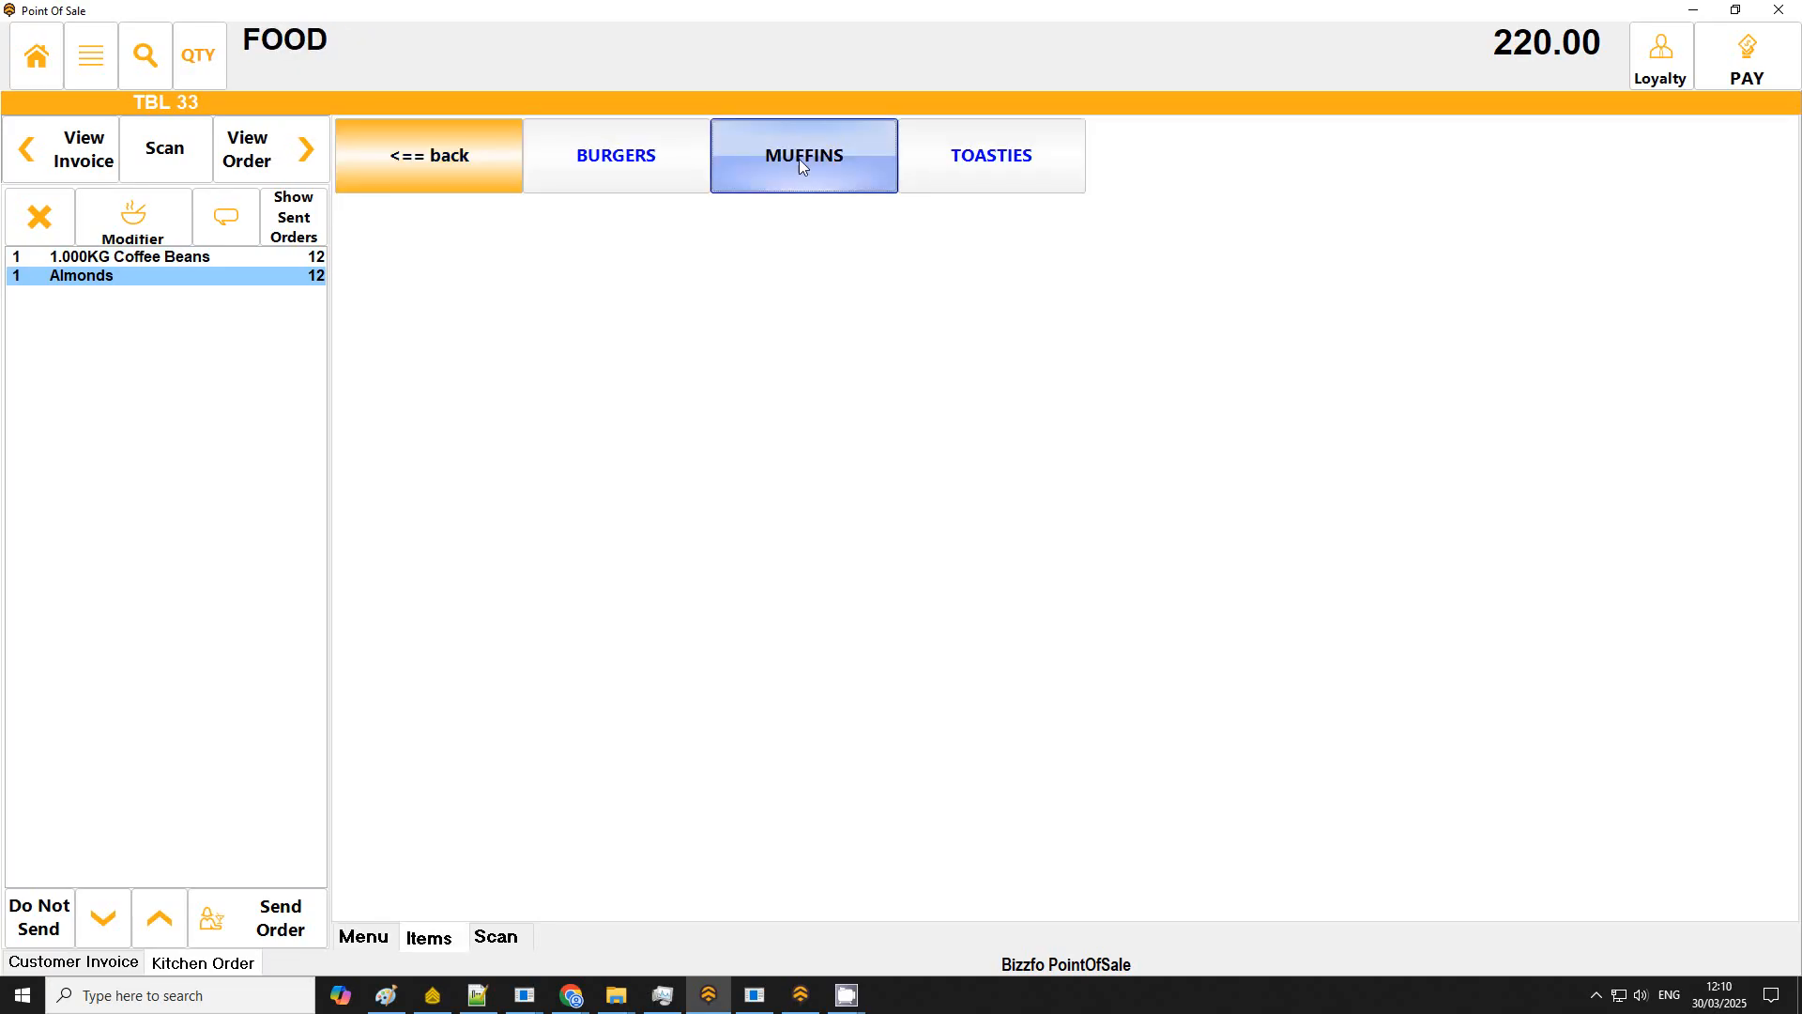
left_click(798, 160)
left_click(642, 169)
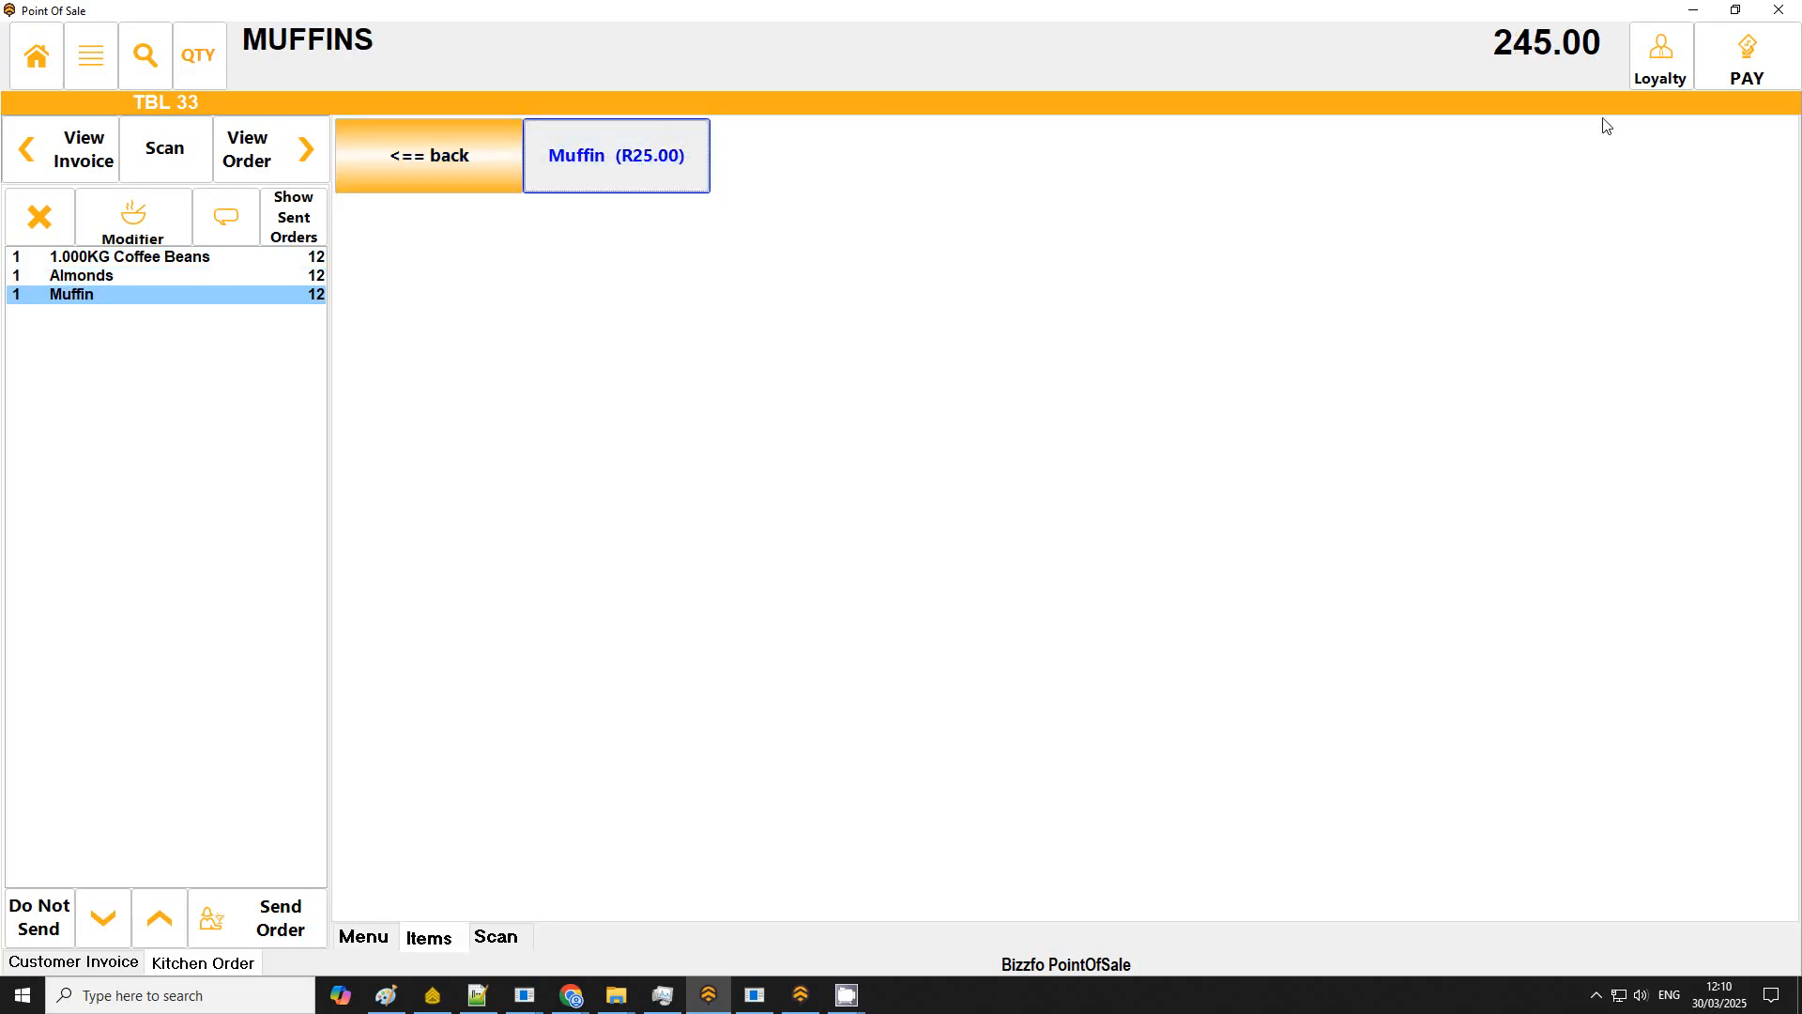
Step: Pay for the sale and exit the touch interface
left_click(1748, 58)
left_click(1038, 685)
left_click(950, 561)
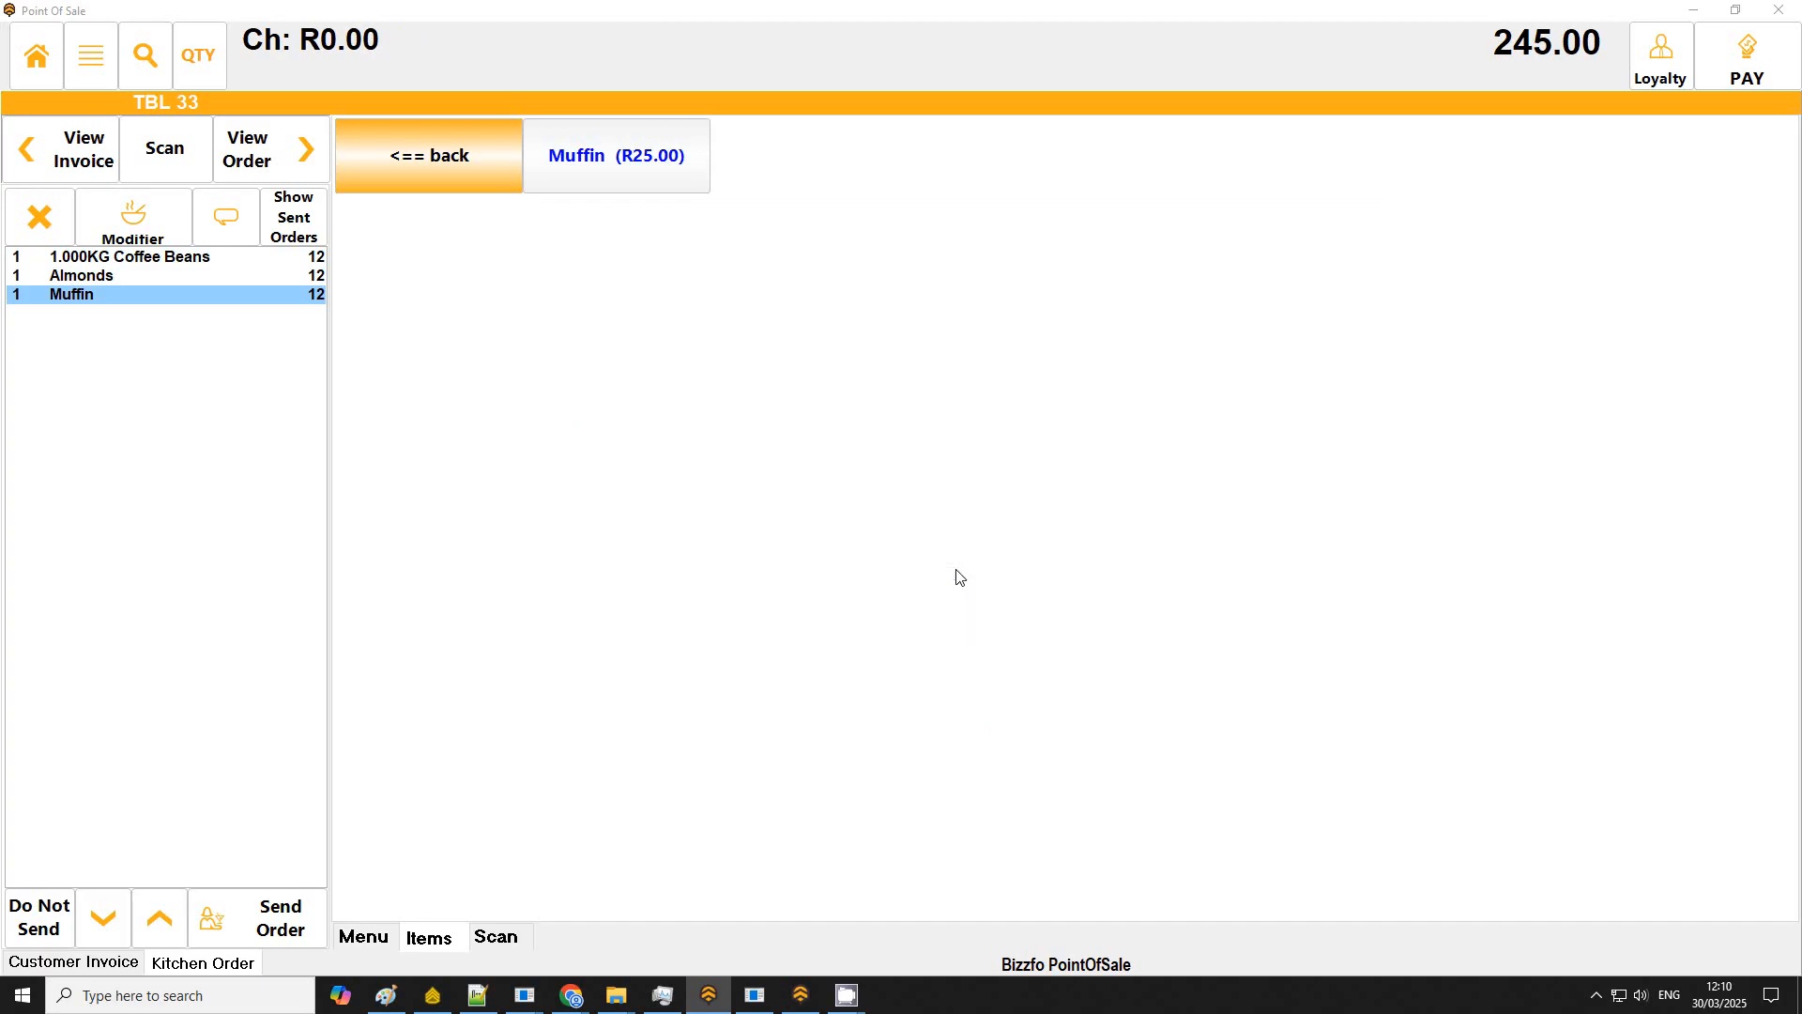
left_click(694, 709)
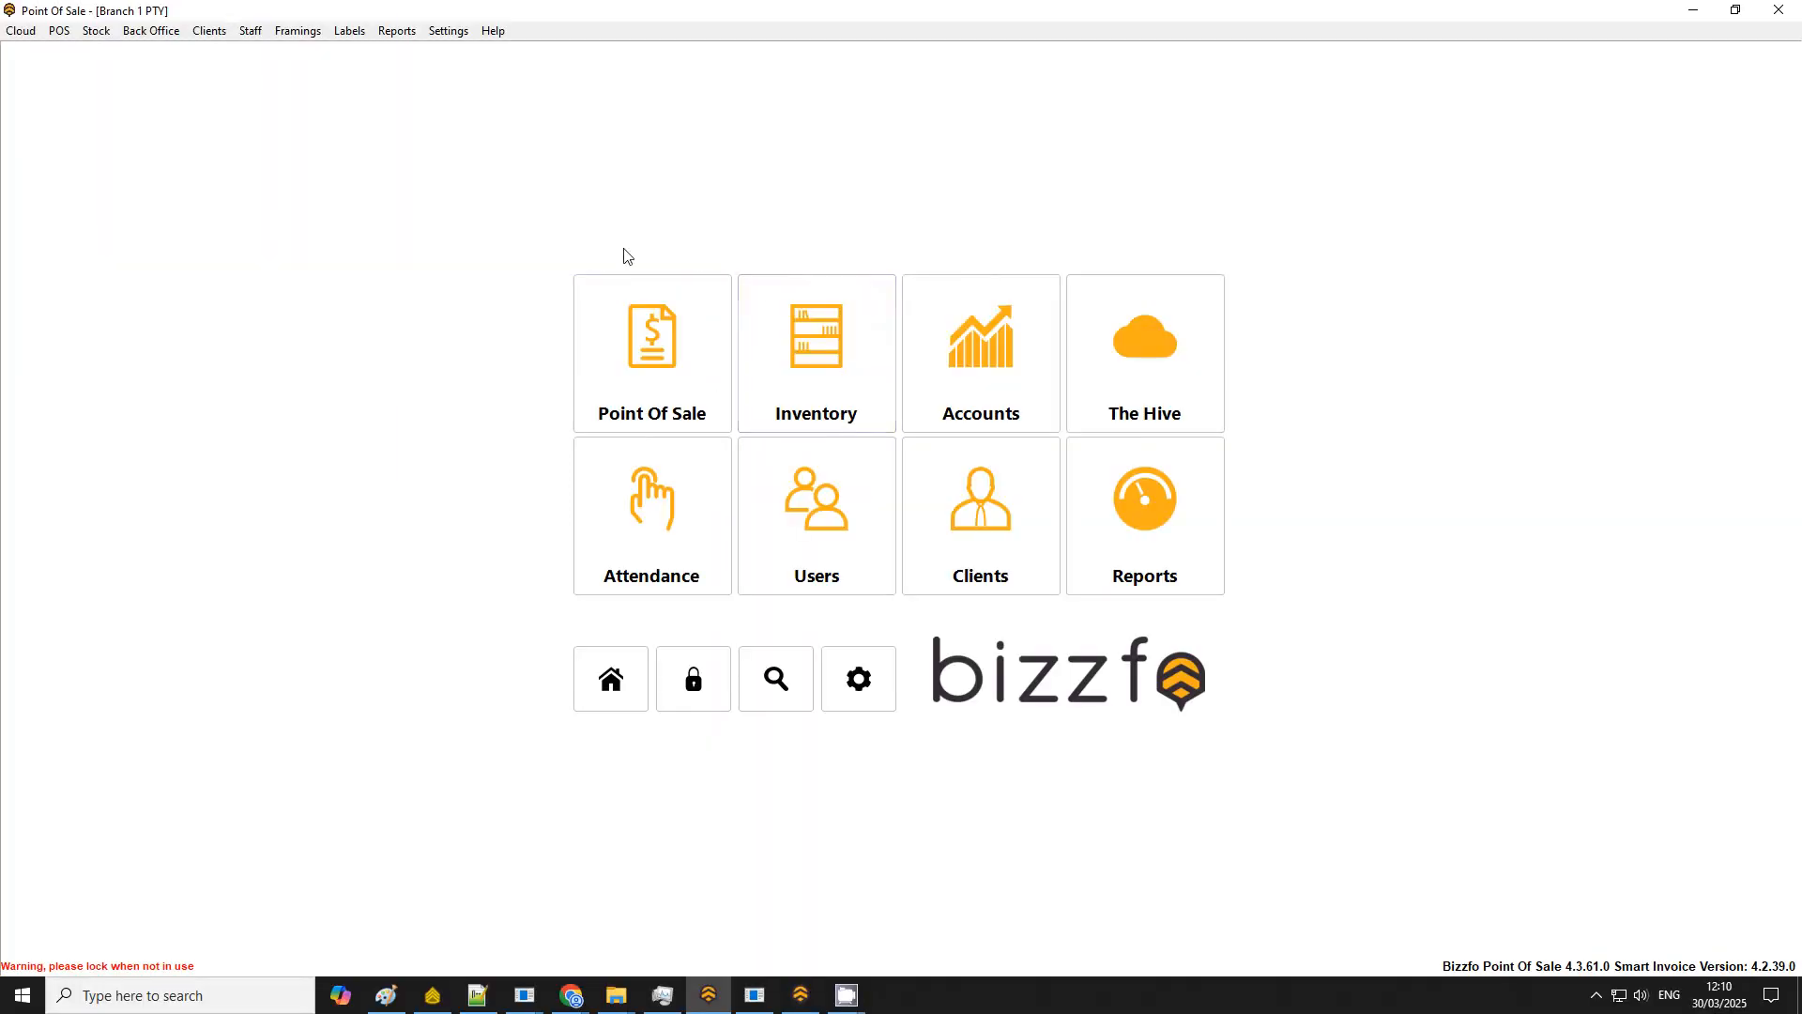
Step: Minimize the Point Of Sale and launch the Bizzfo Warehouse desktop app
left_click(1694, 9)
key("super+d")
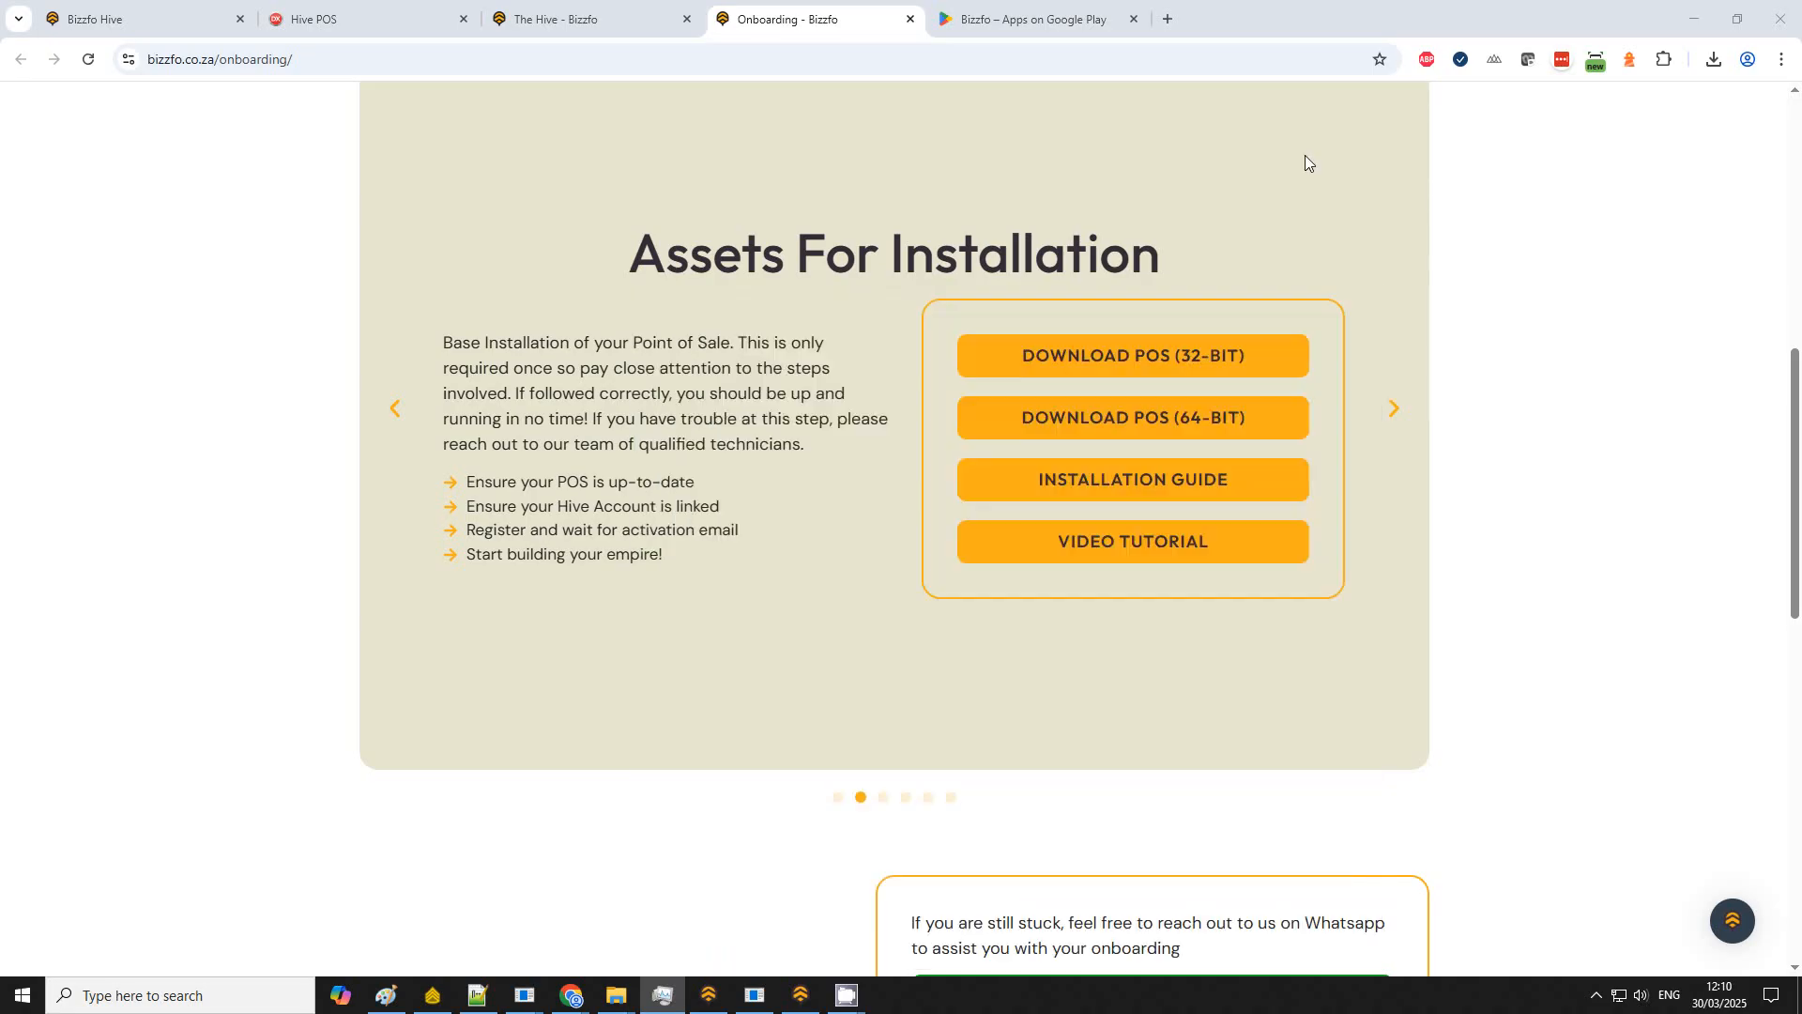
double_click(765, 344)
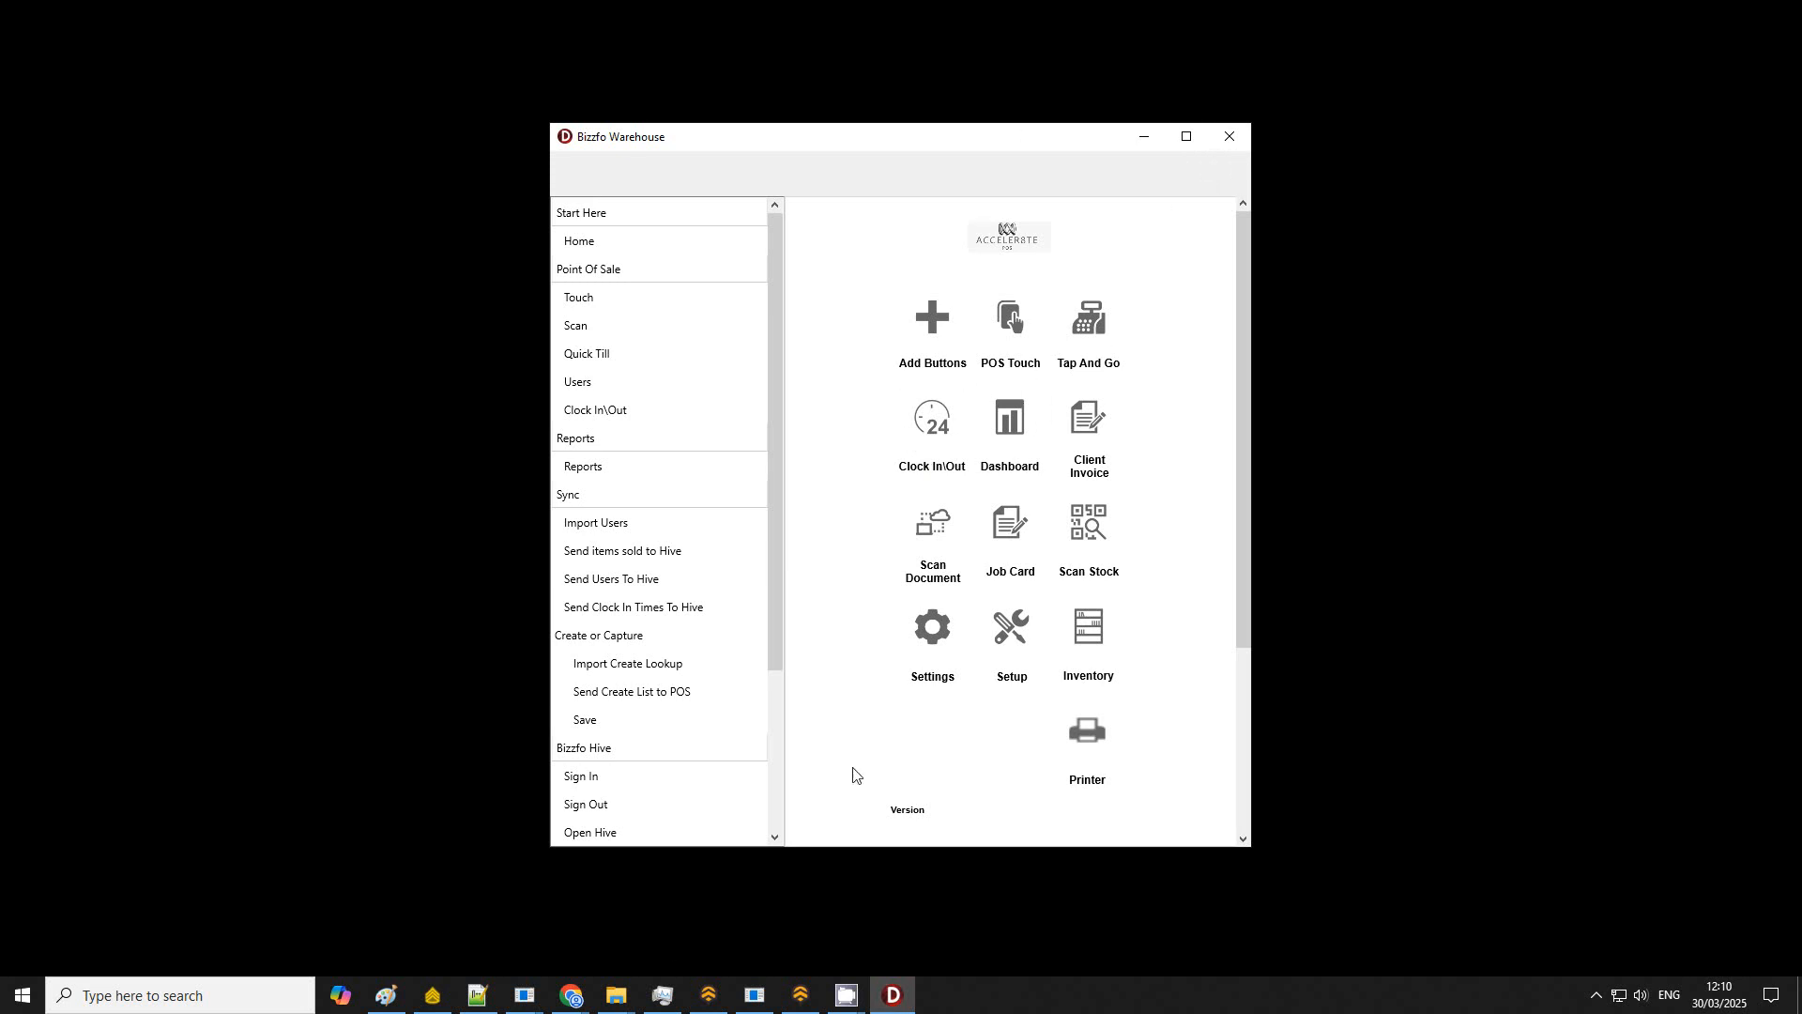
Step: Switch to the browser and view the Bizzfo app's Google Play page, then return to the Warehouse app
mouse_move(571, 995)
left_click(669, 896)
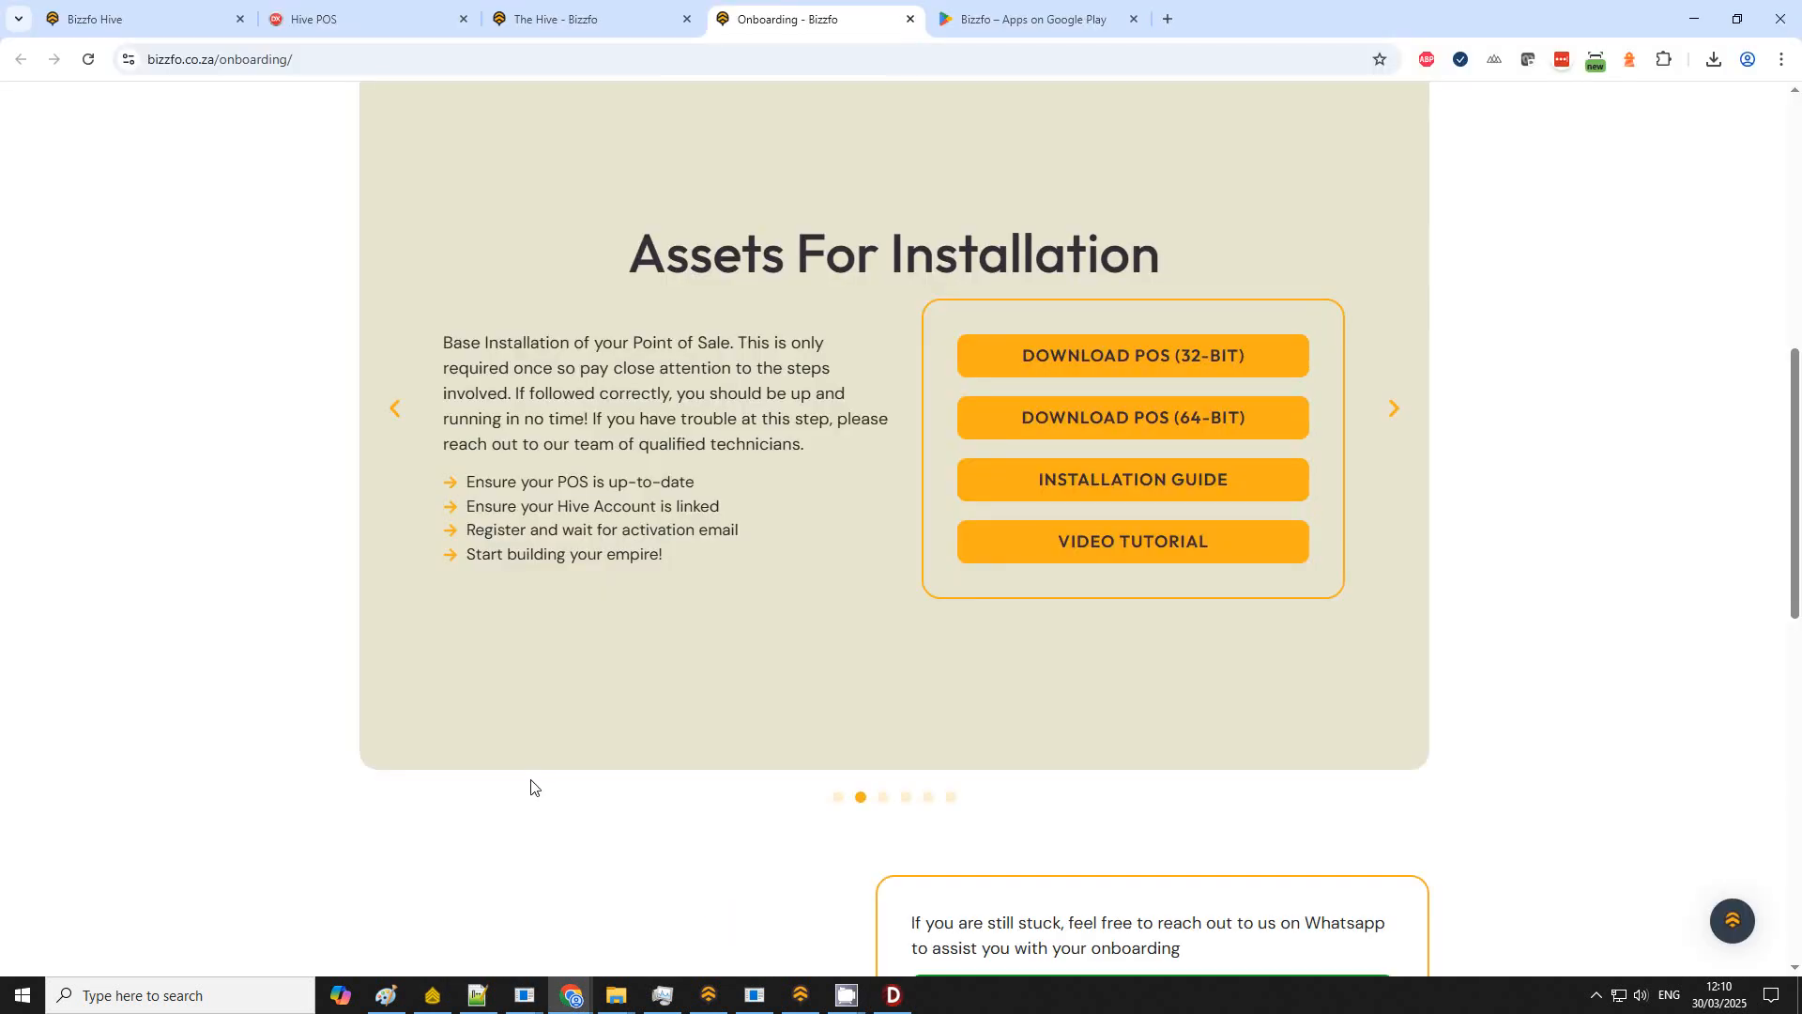
left_click(1032, 18)
left_click(591, 59)
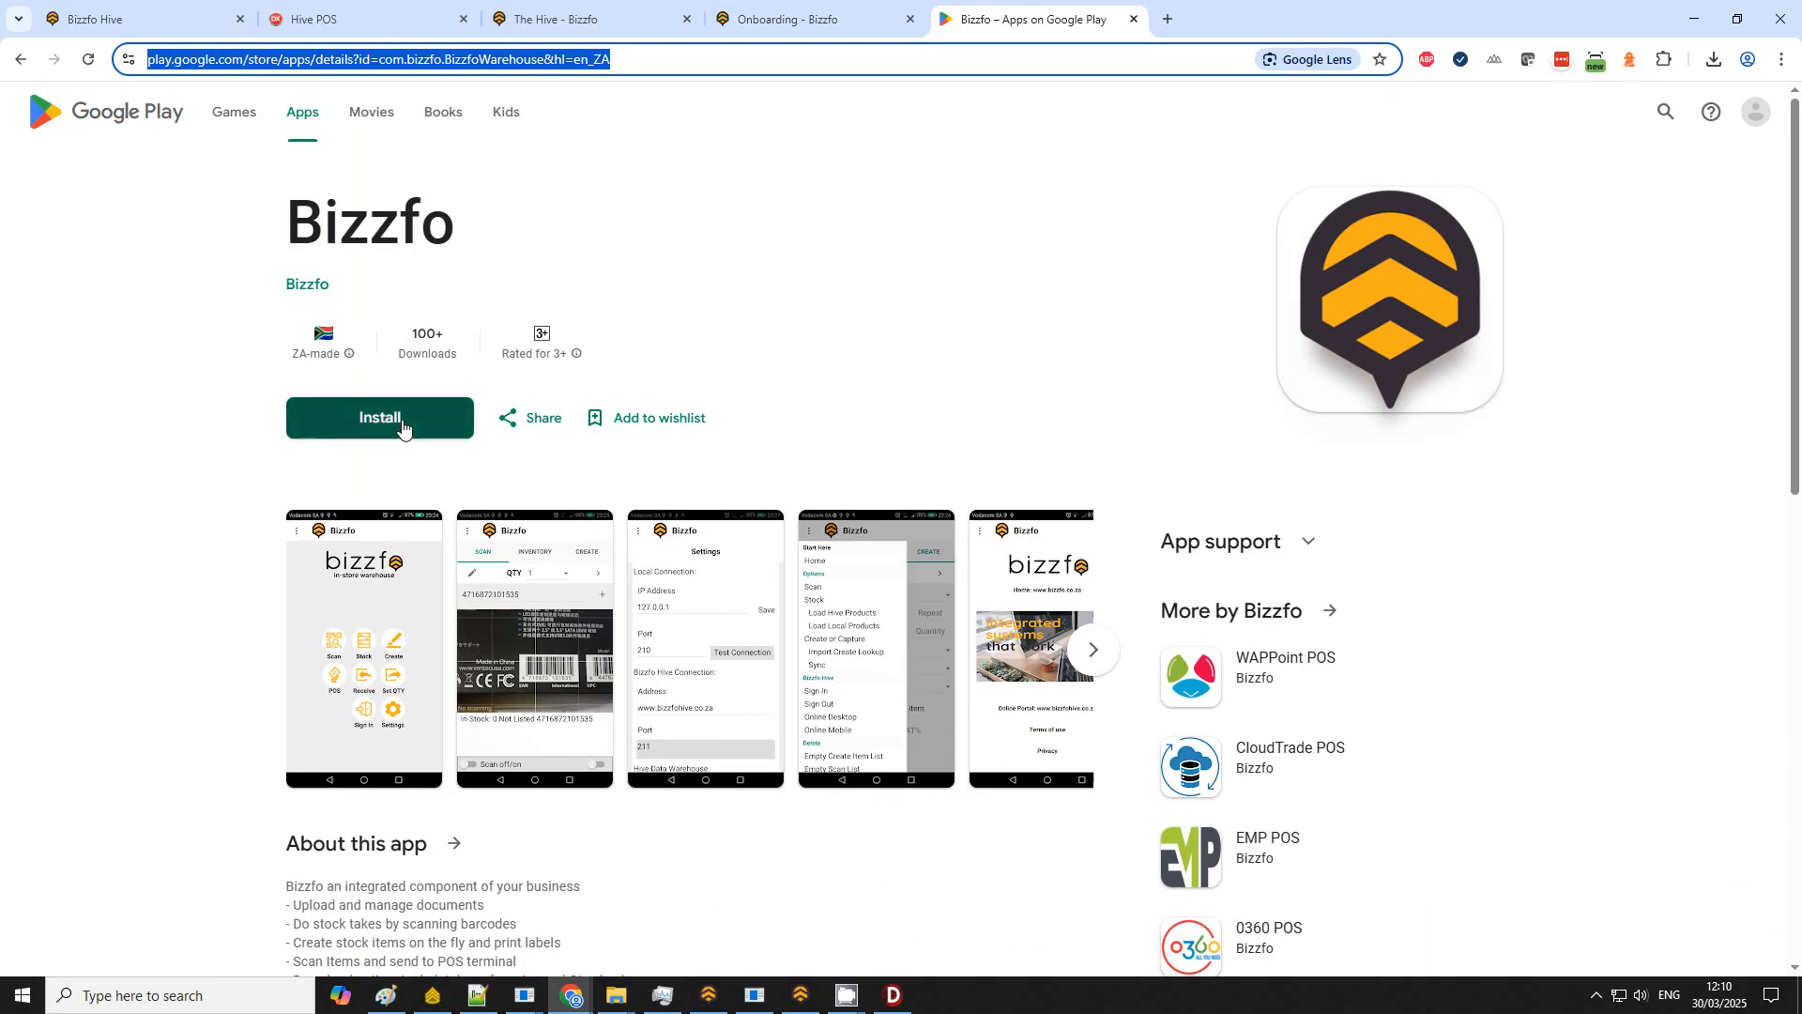
left_click(1691, 32)
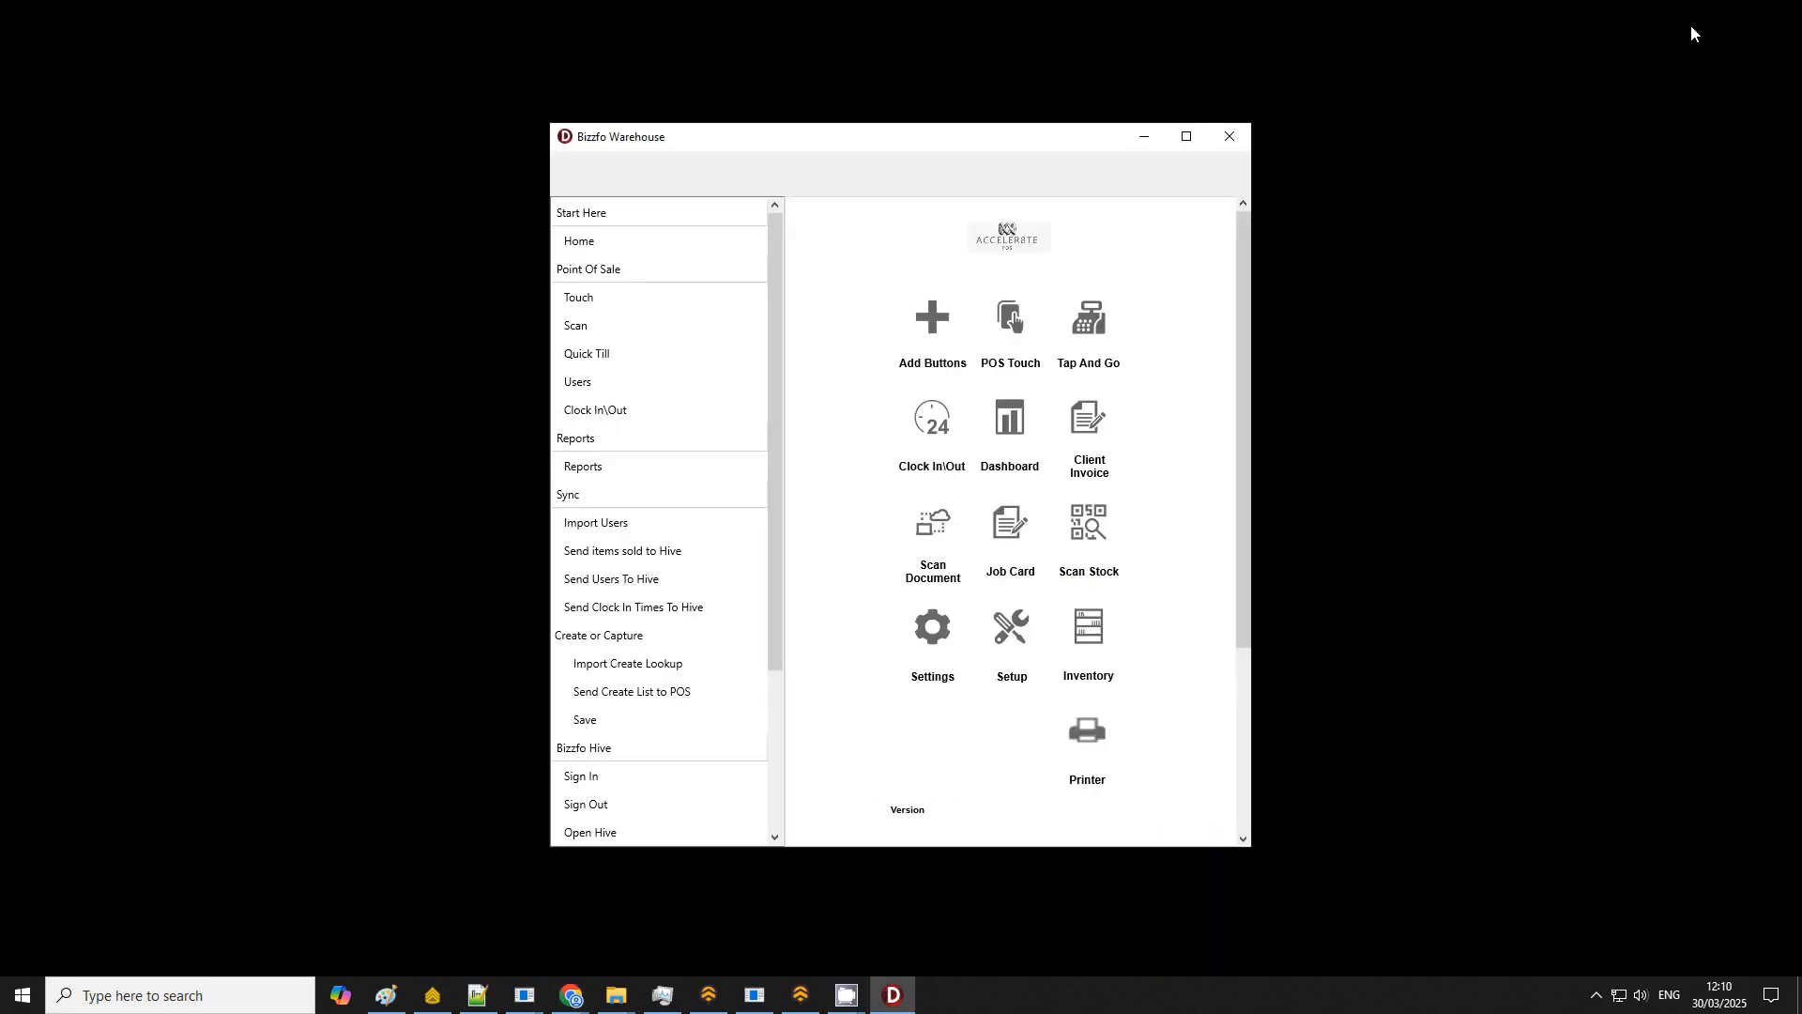
Step: Import the POS buttons into the Warehouse app from its Setup screen, replacing the app's buttons
left_click(932, 627)
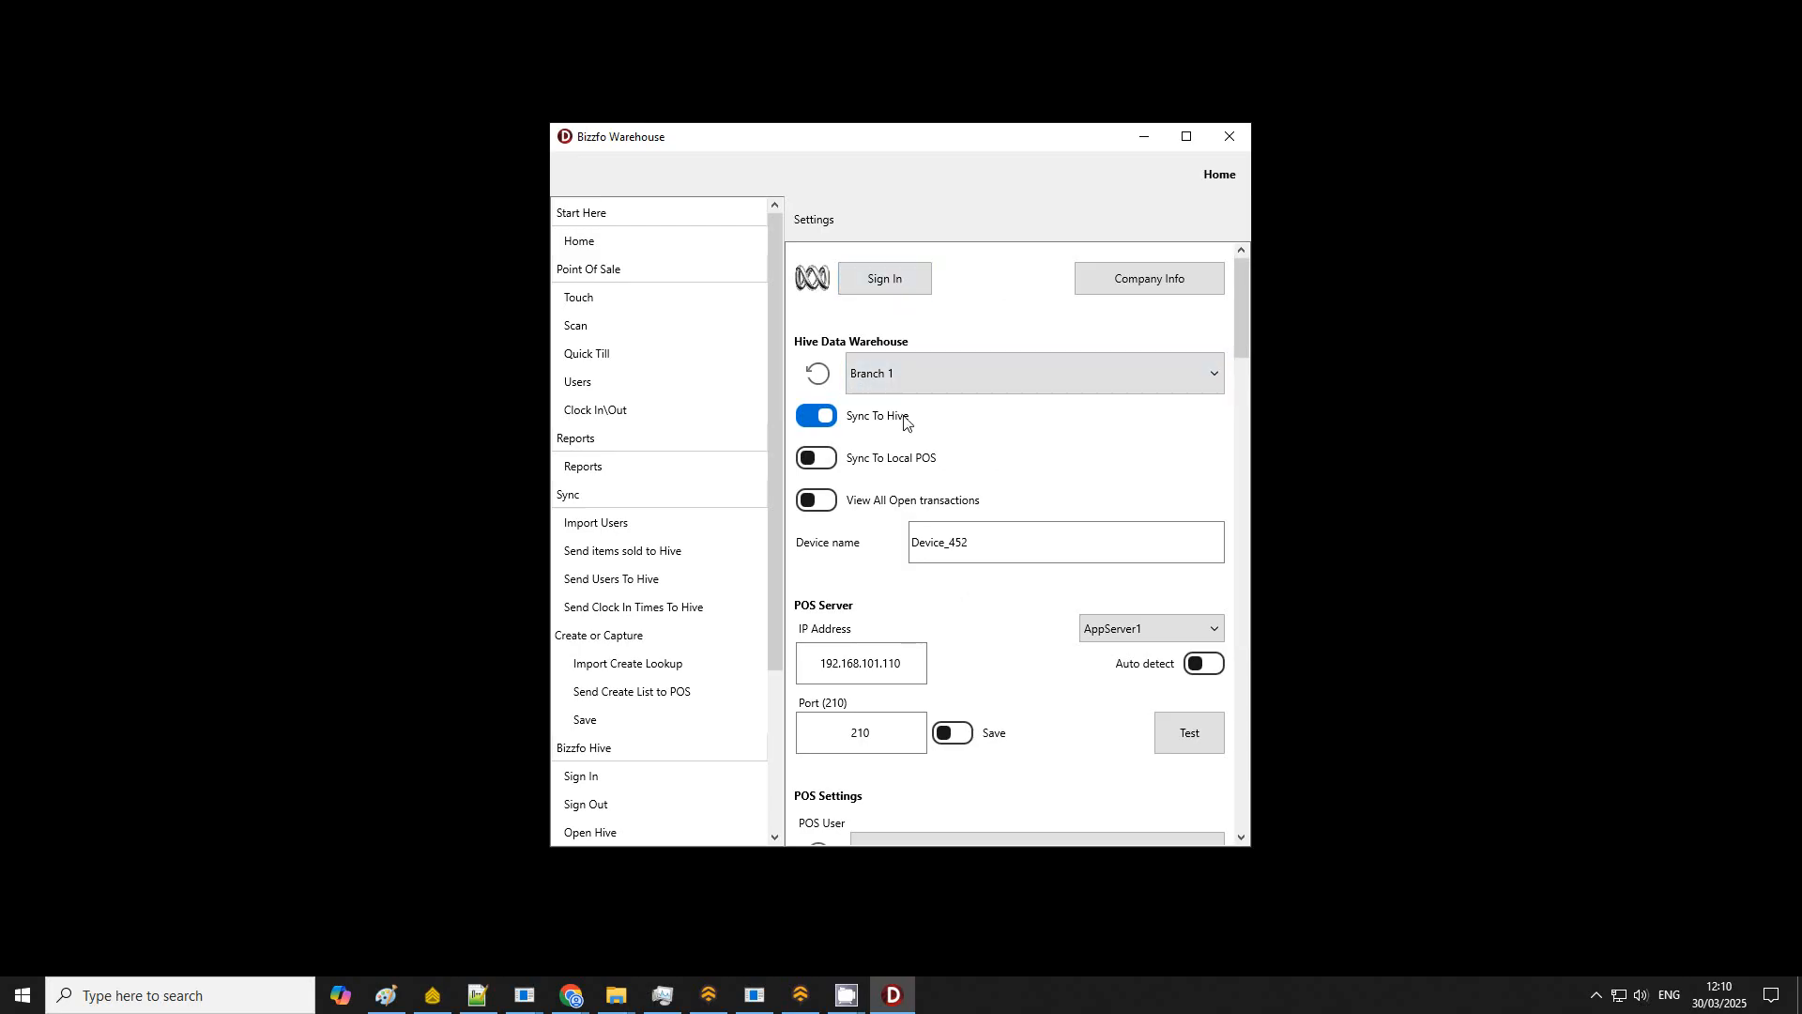
left_click(1225, 178)
left_click(1014, 634)
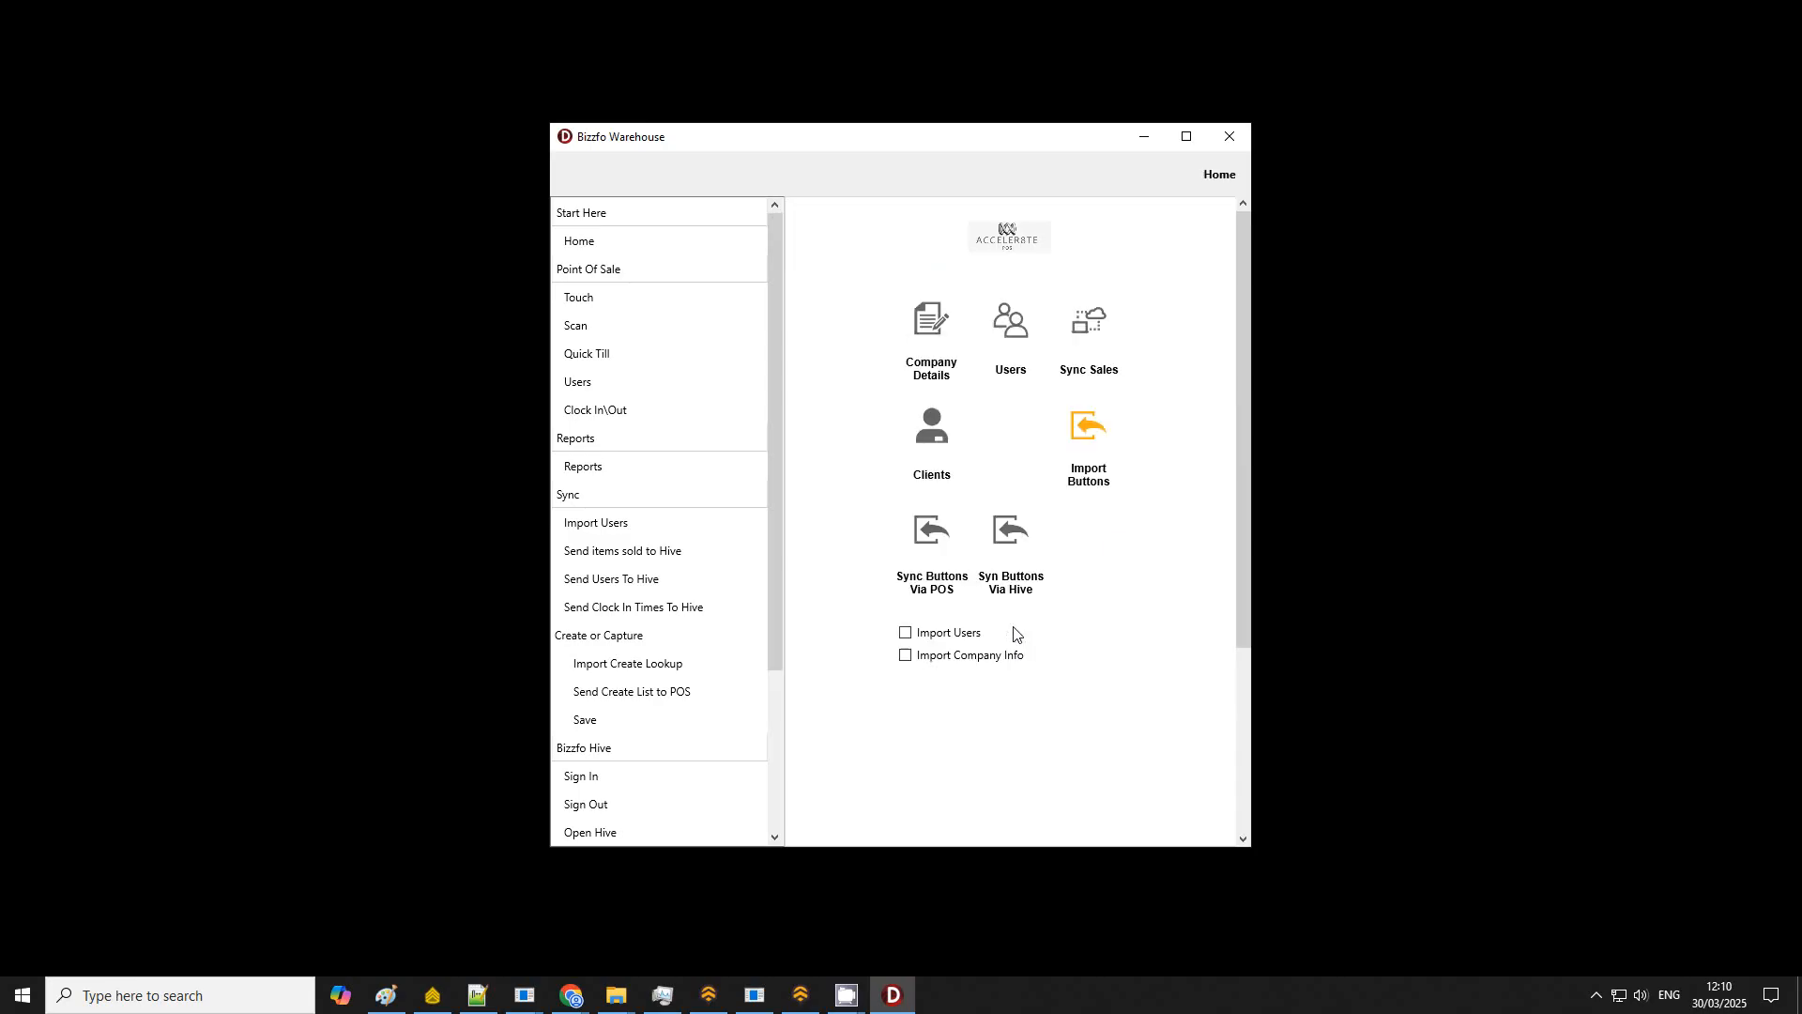
left_click(1089, 427)
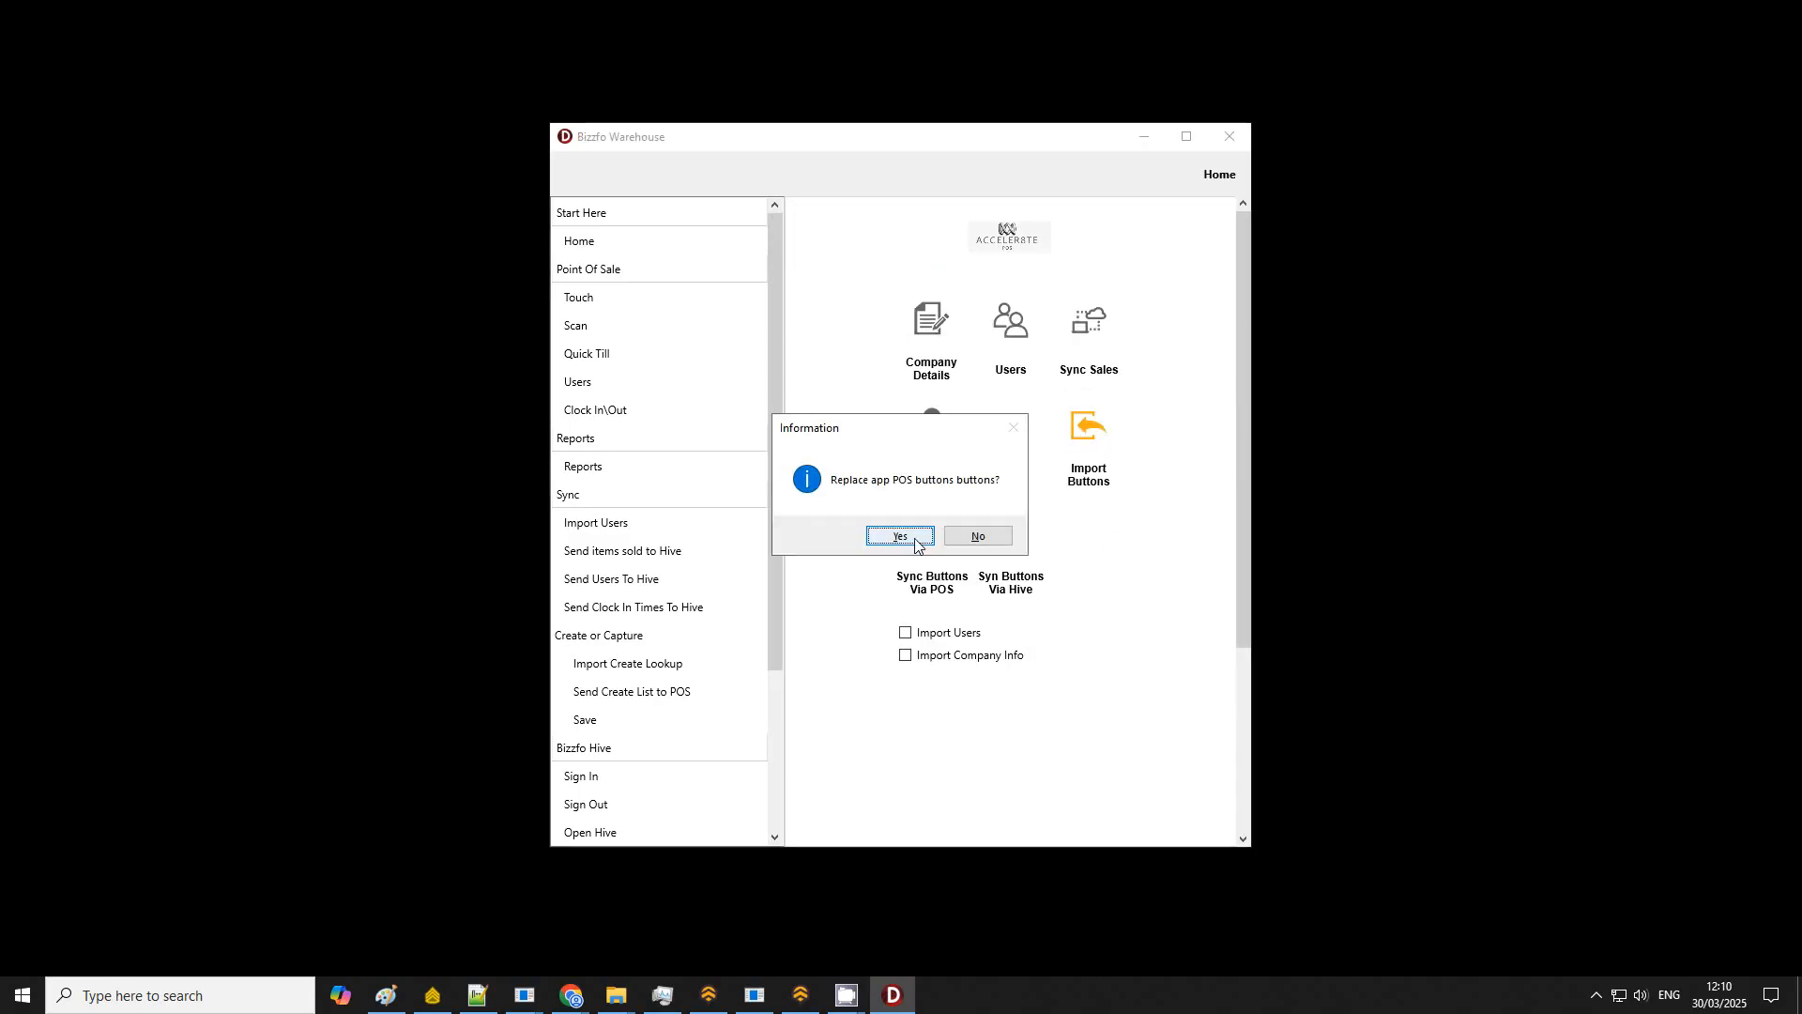
left_click(925, 537)
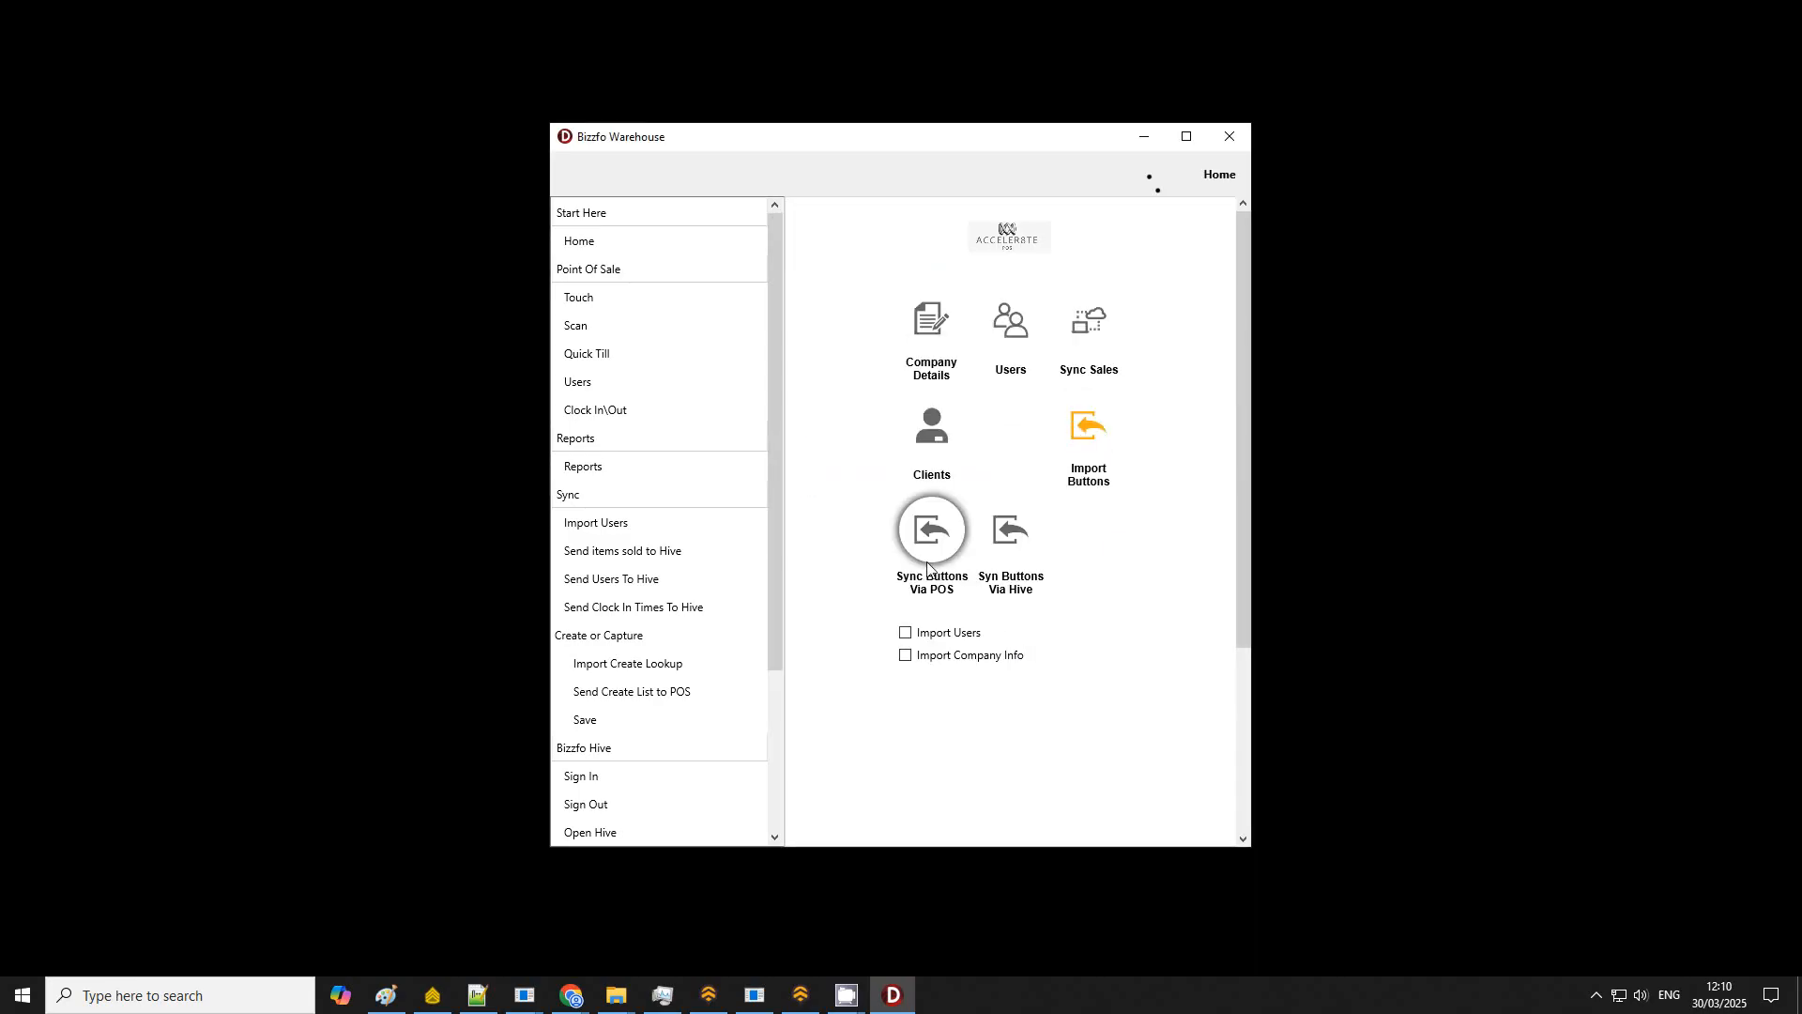
left_click(1220, 175)
Step: Open POS Touch and add a Medium Cappuccino and a Large Cappuccino from Hot Drinks > Espresso
left_click(1011, 316)
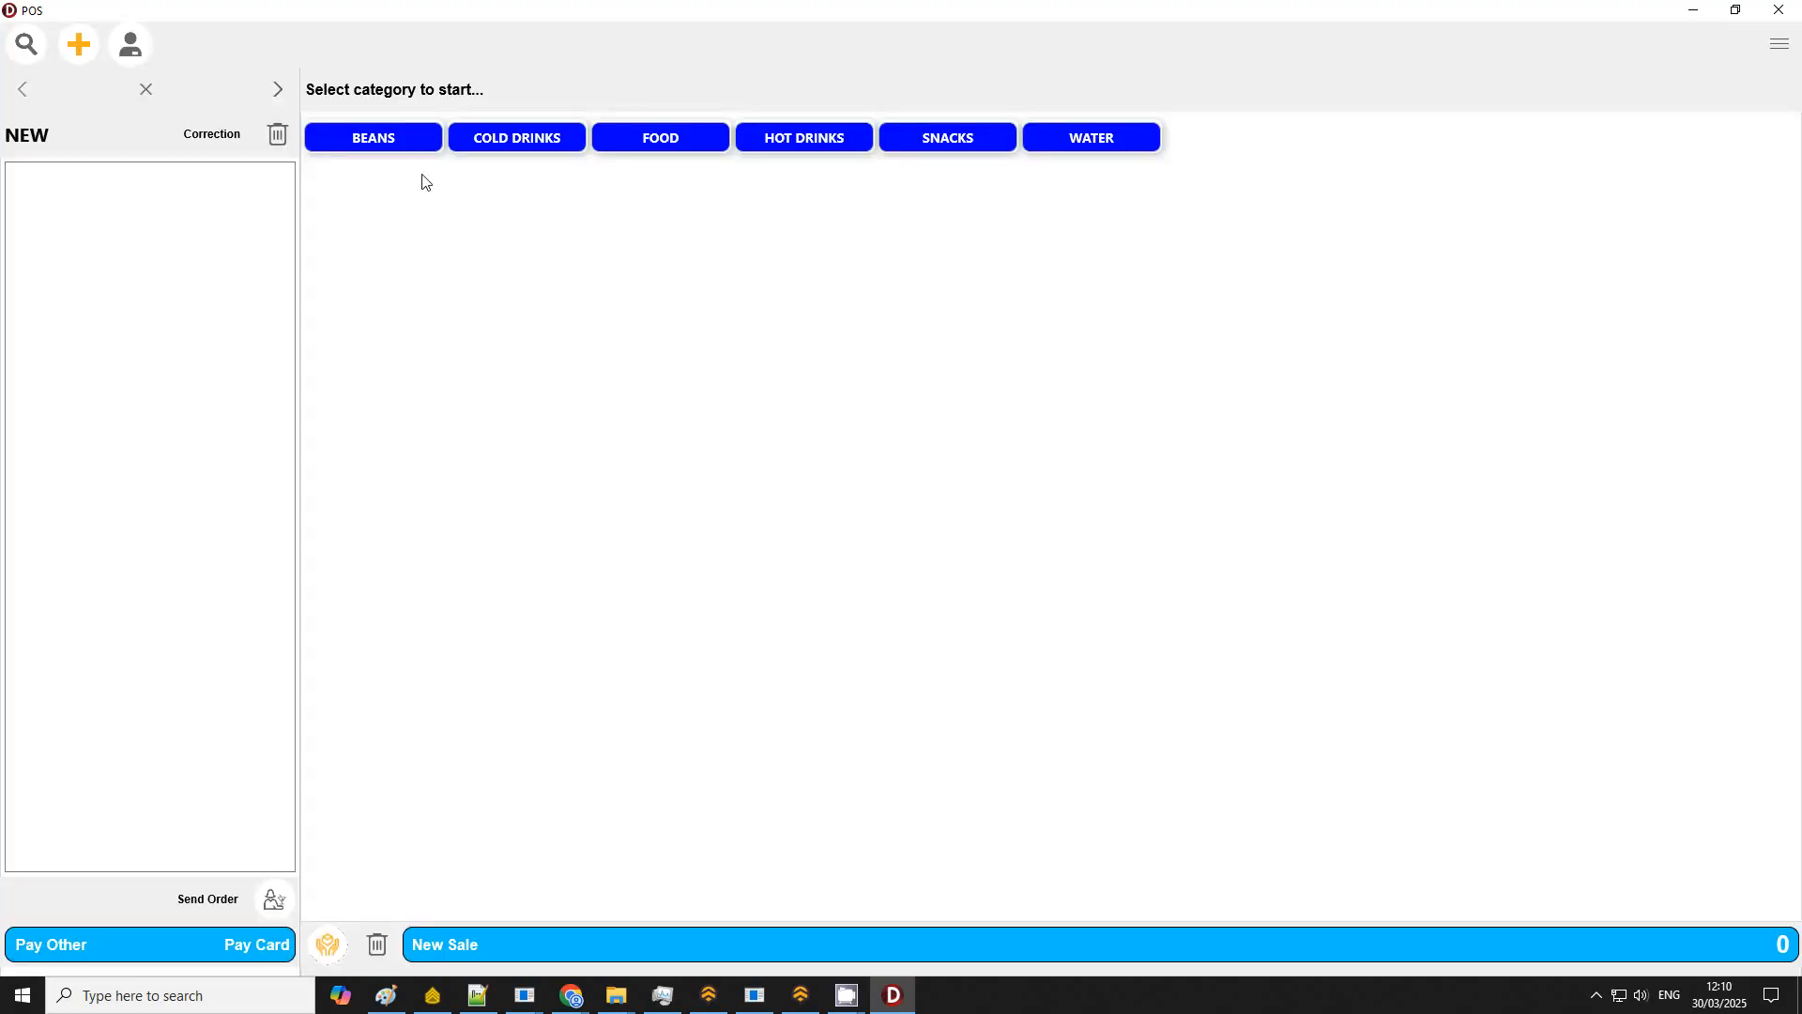
left_click(421, 148)
left_click(370, 188)
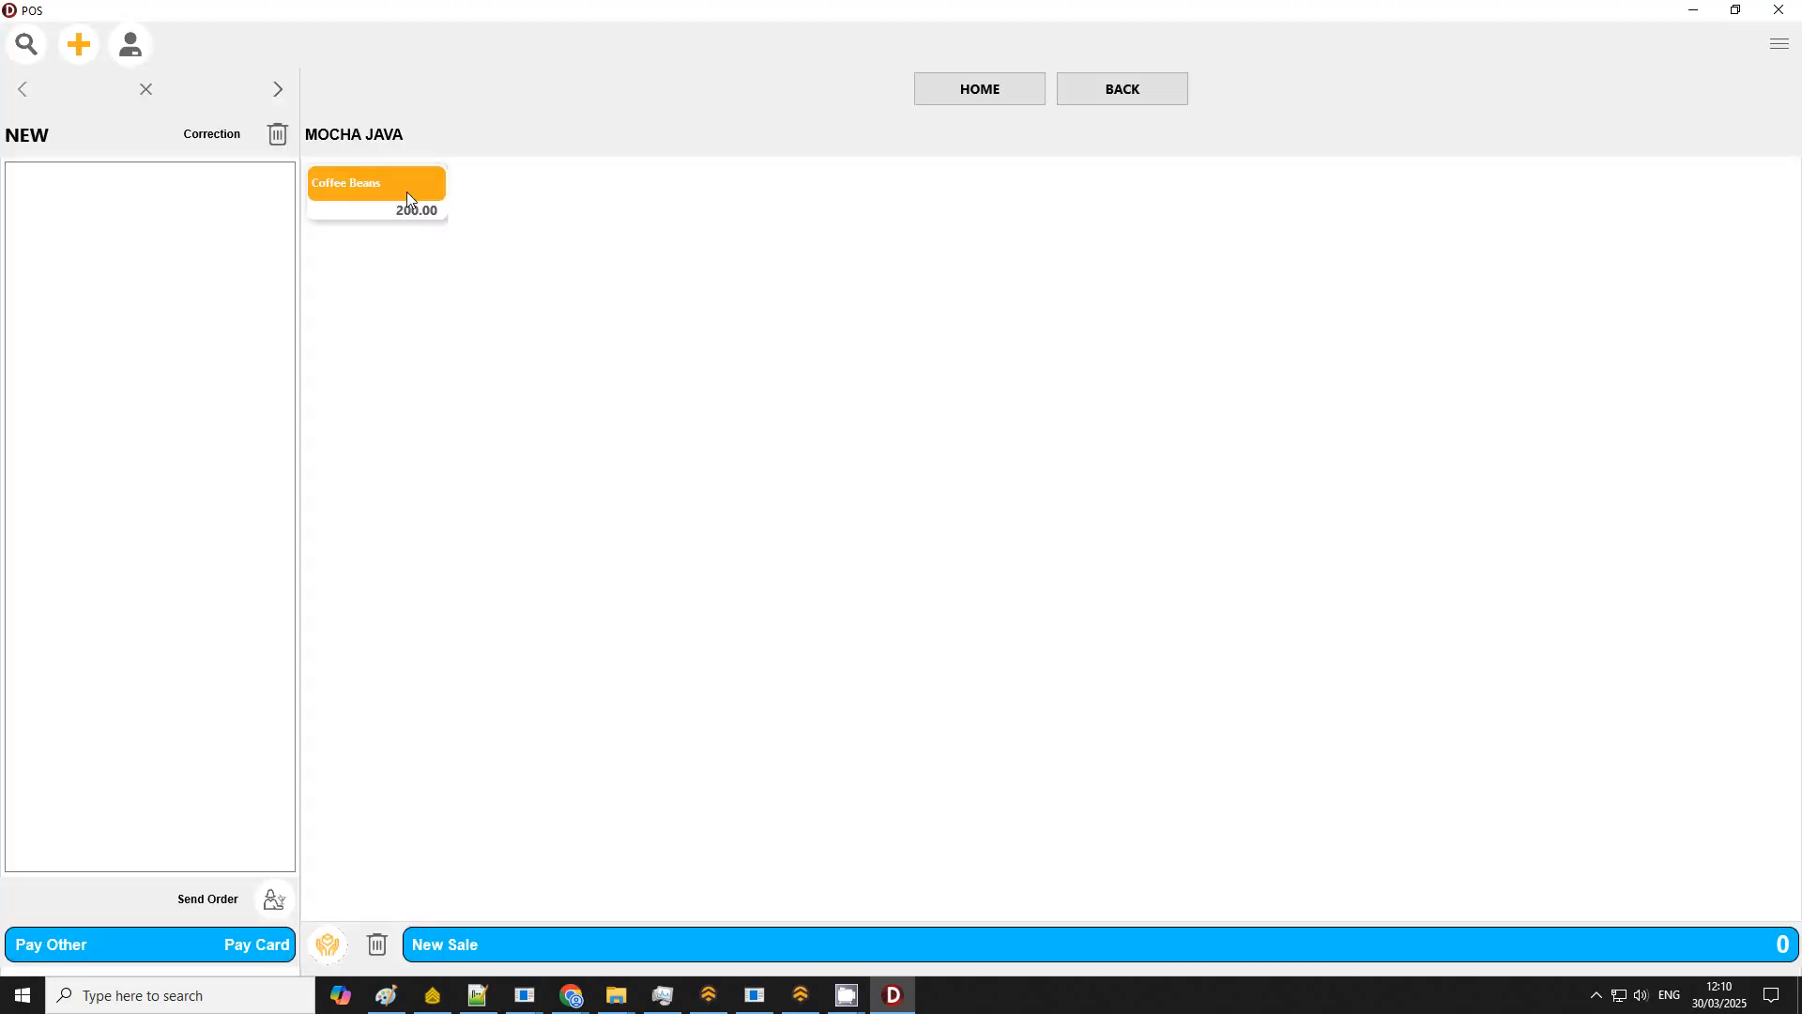
left_click(978, 92)
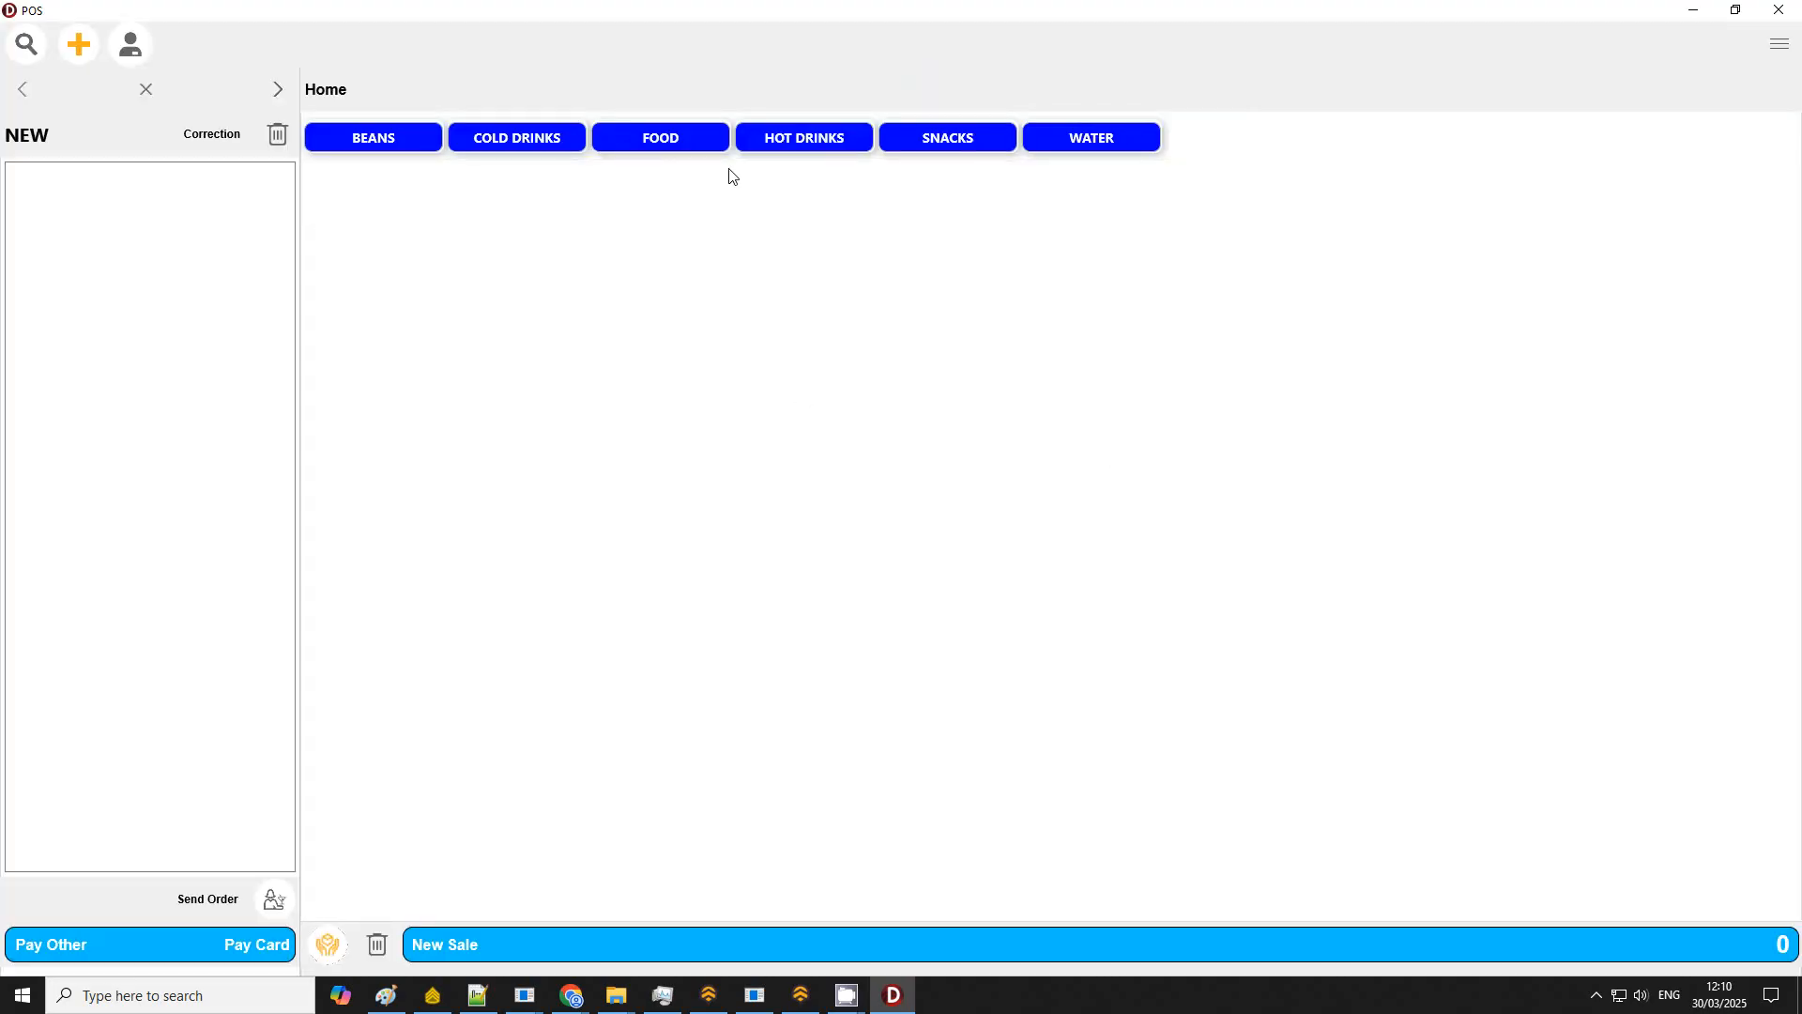
left_click(819, 148)
left_click(411, 187)
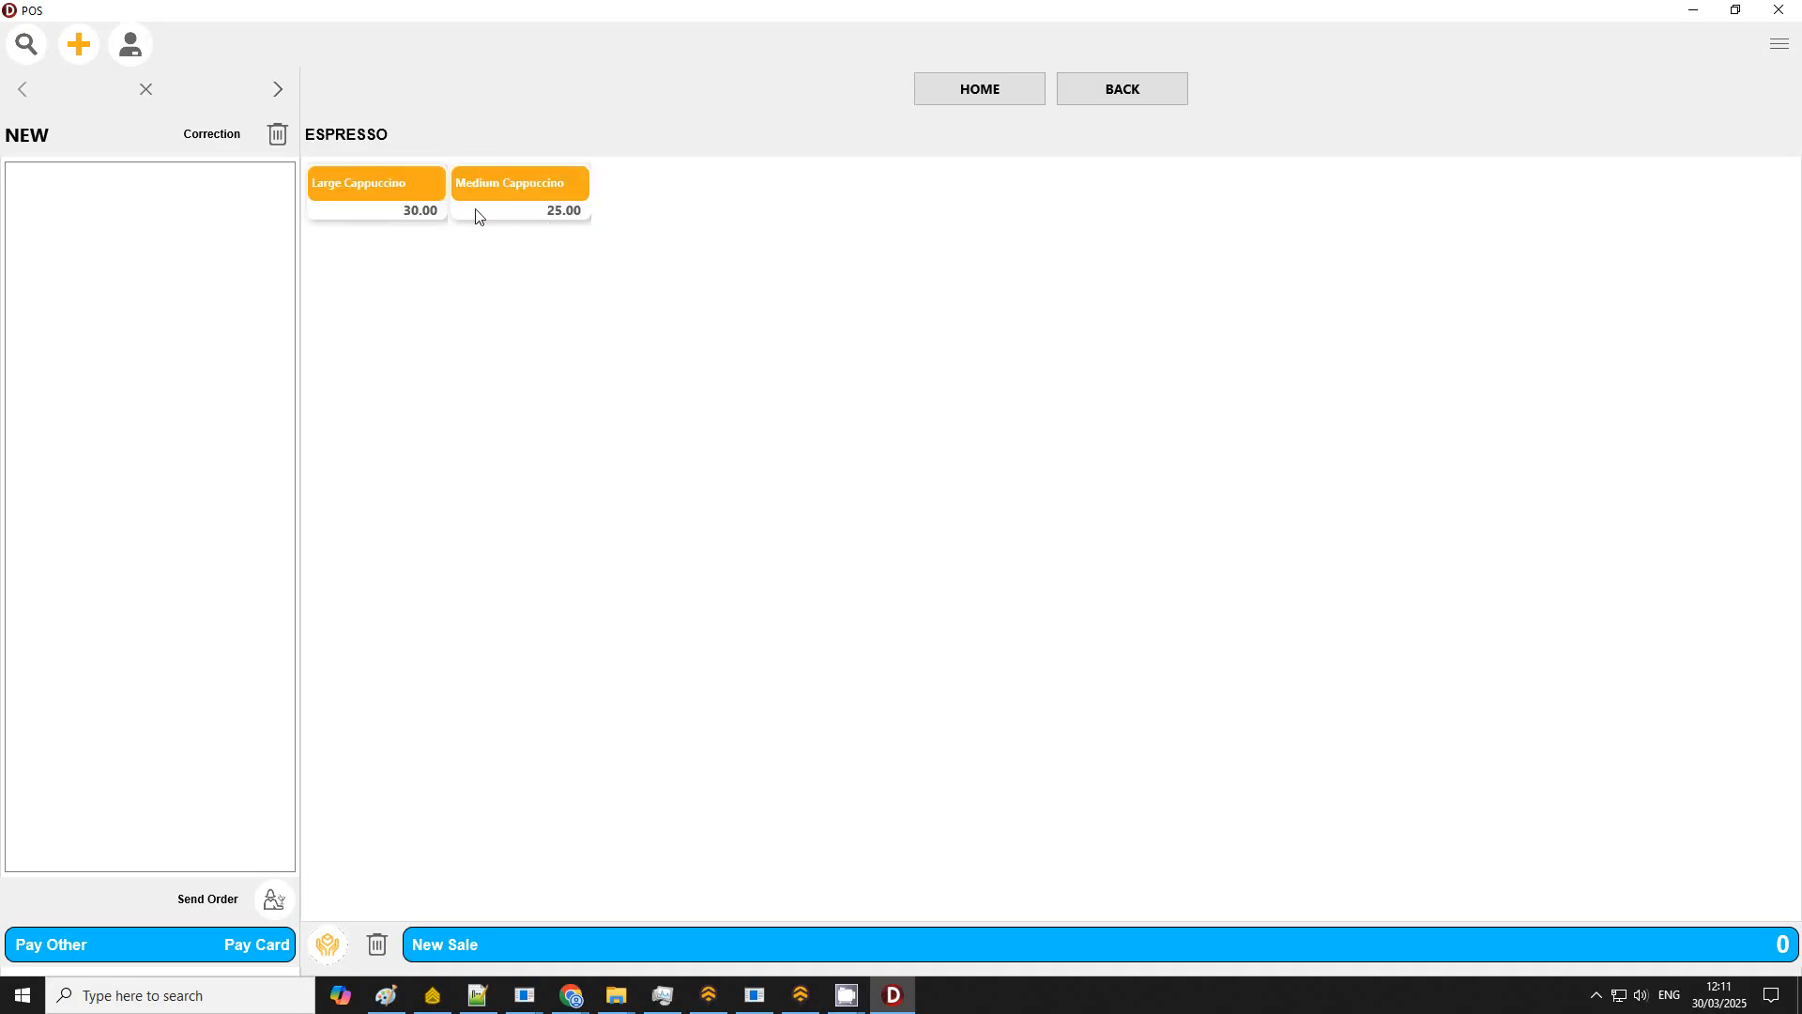
left_click(479, 214)
left_click(407, 210)
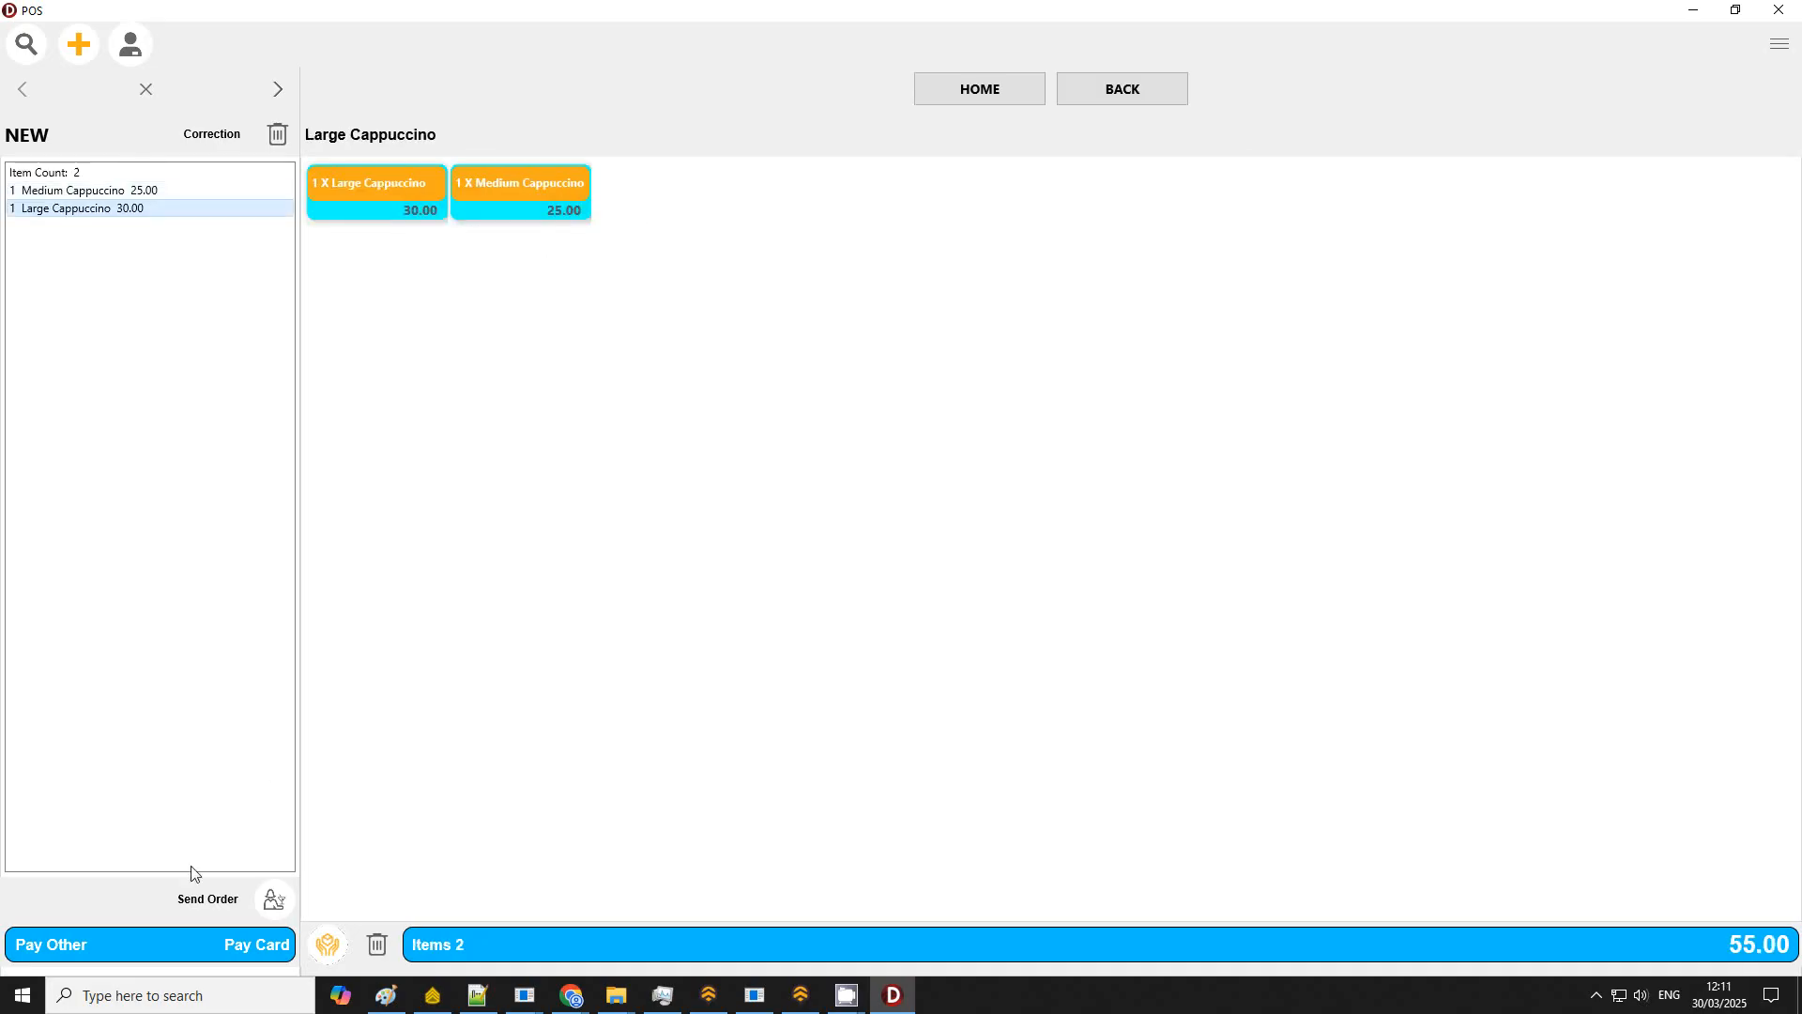
Step: Open the Pay Other payment window for the sale
left_click(42, 950)
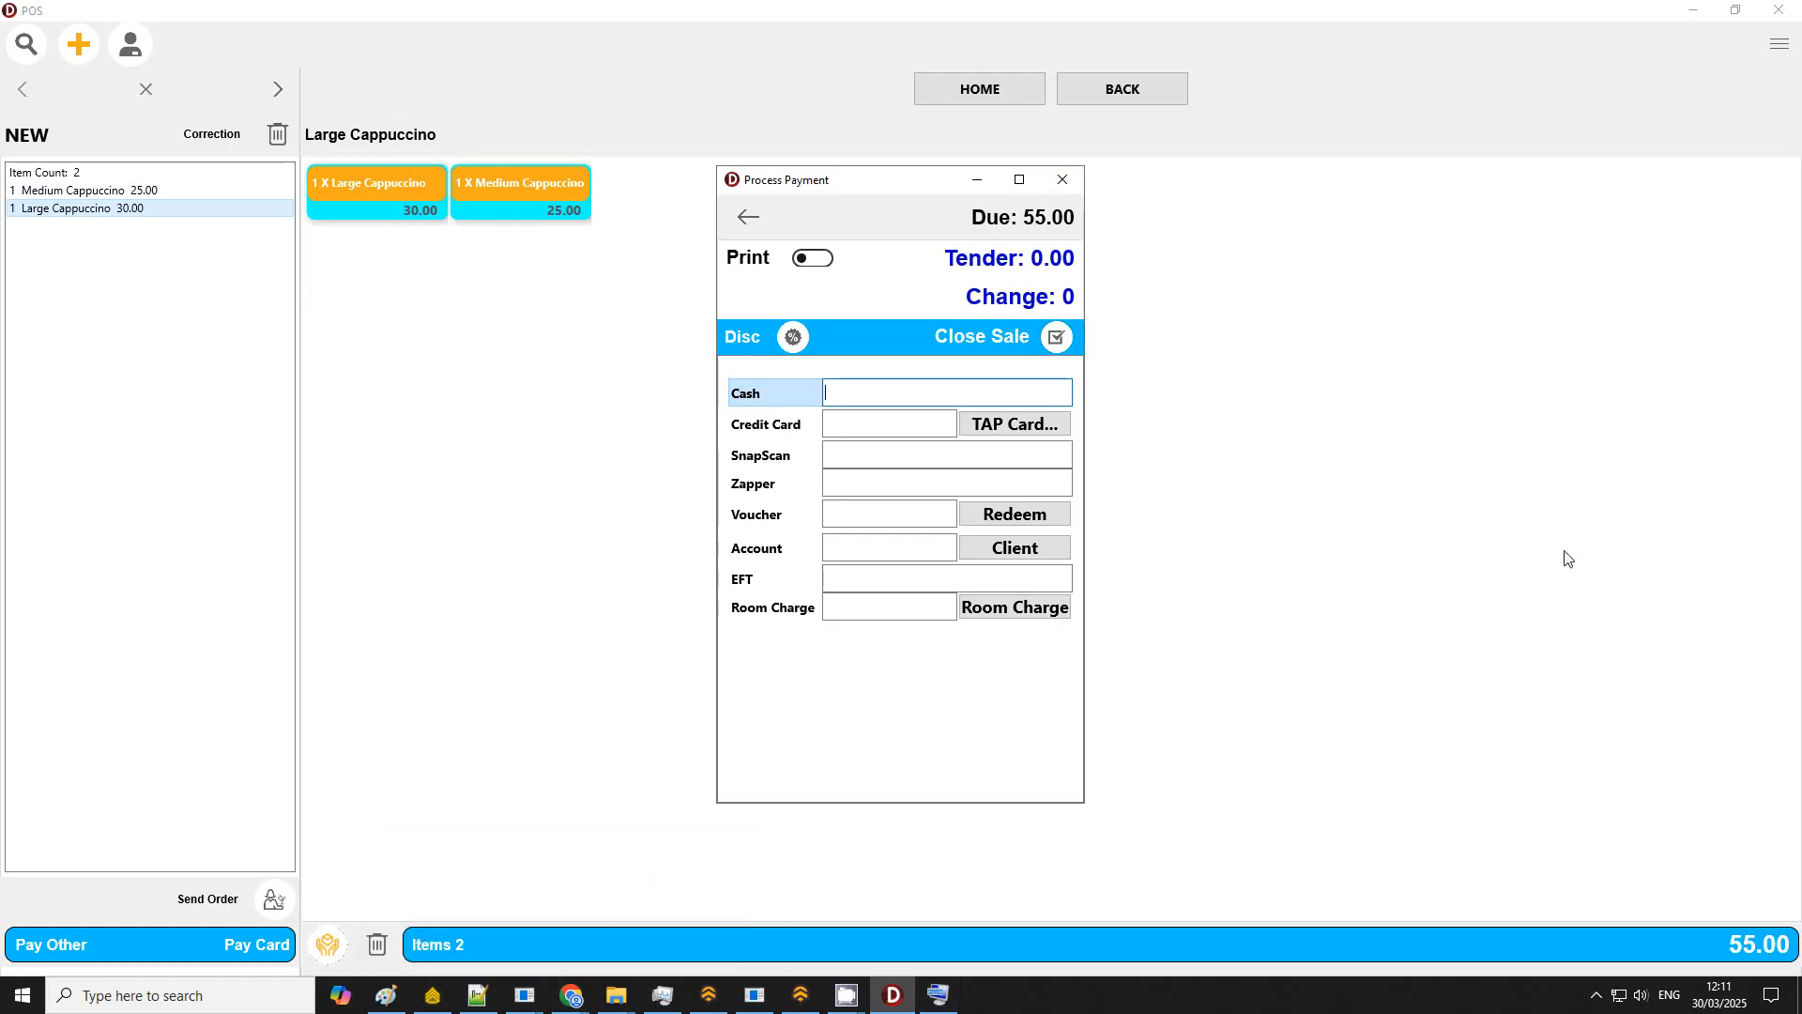
left_click(849, 1001)
left_click(730, 908)
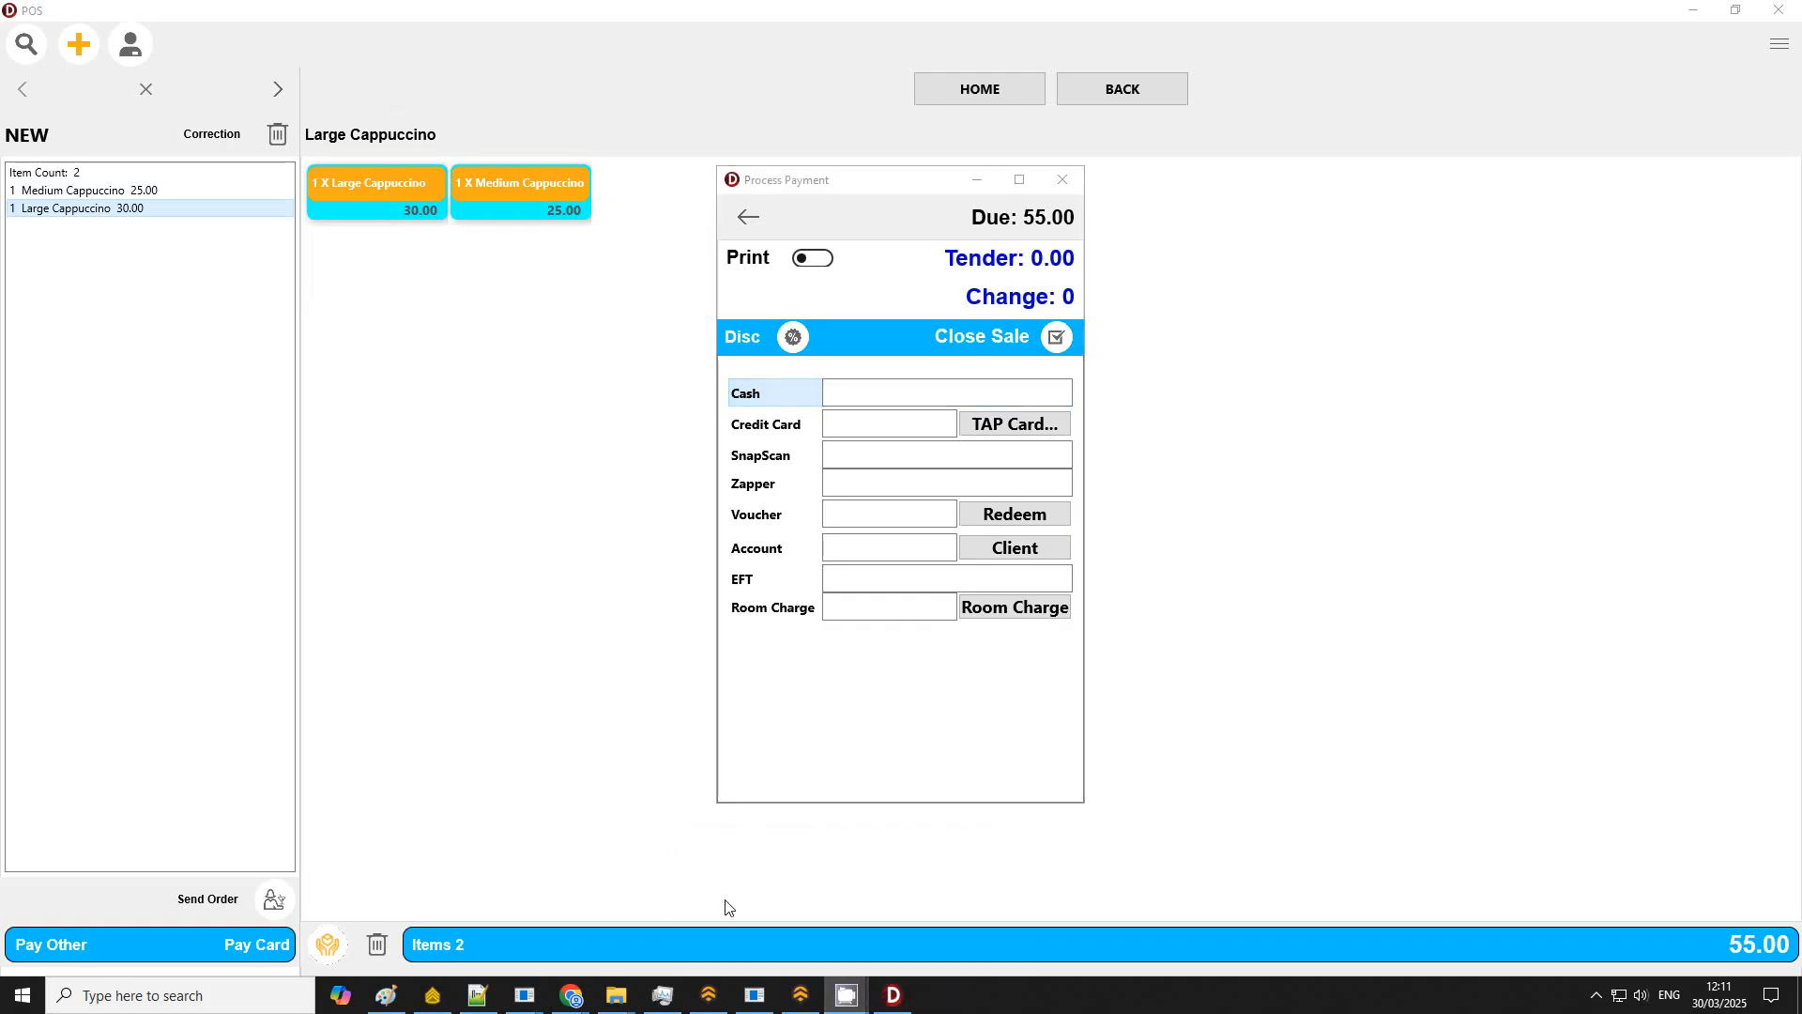